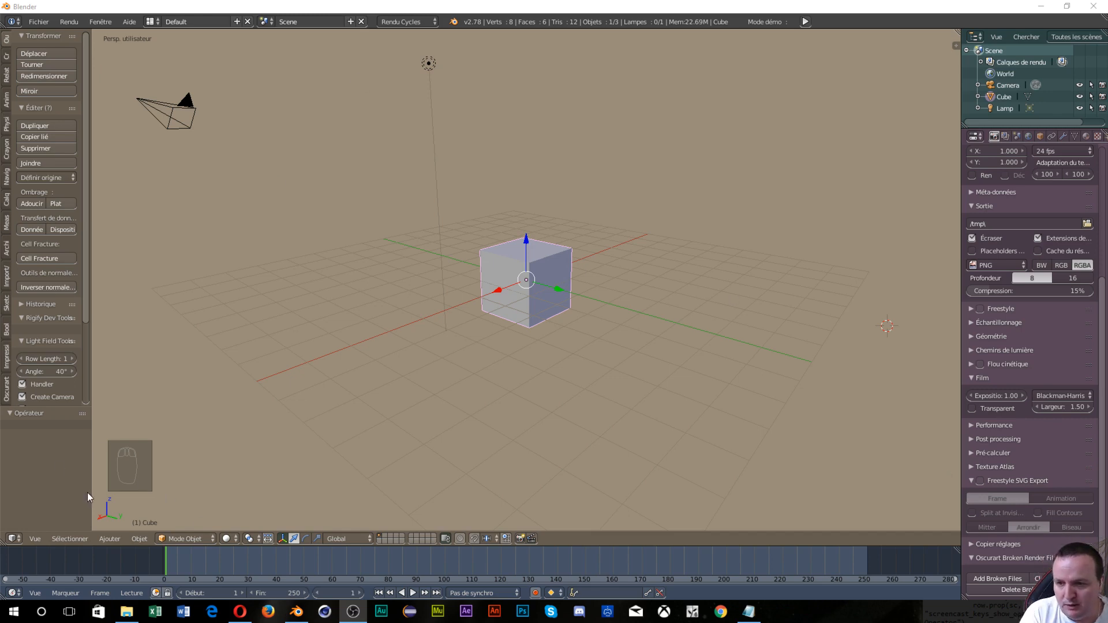
Step: Examine the default cube in perspective from several angles, both close up and from farther away
click(112, 451)
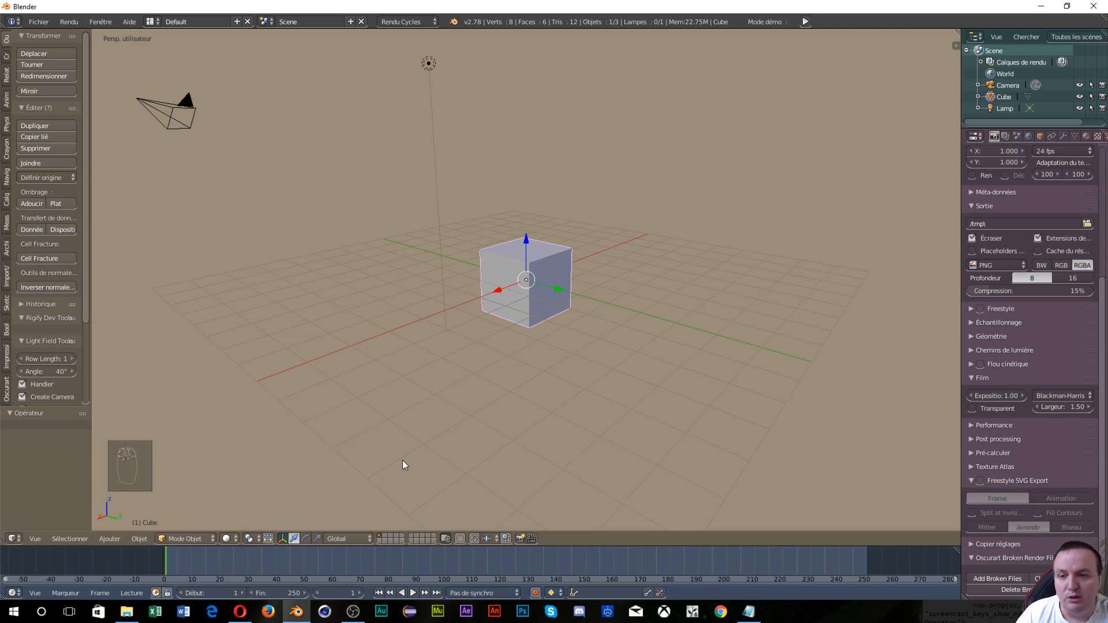
key(shift+a)
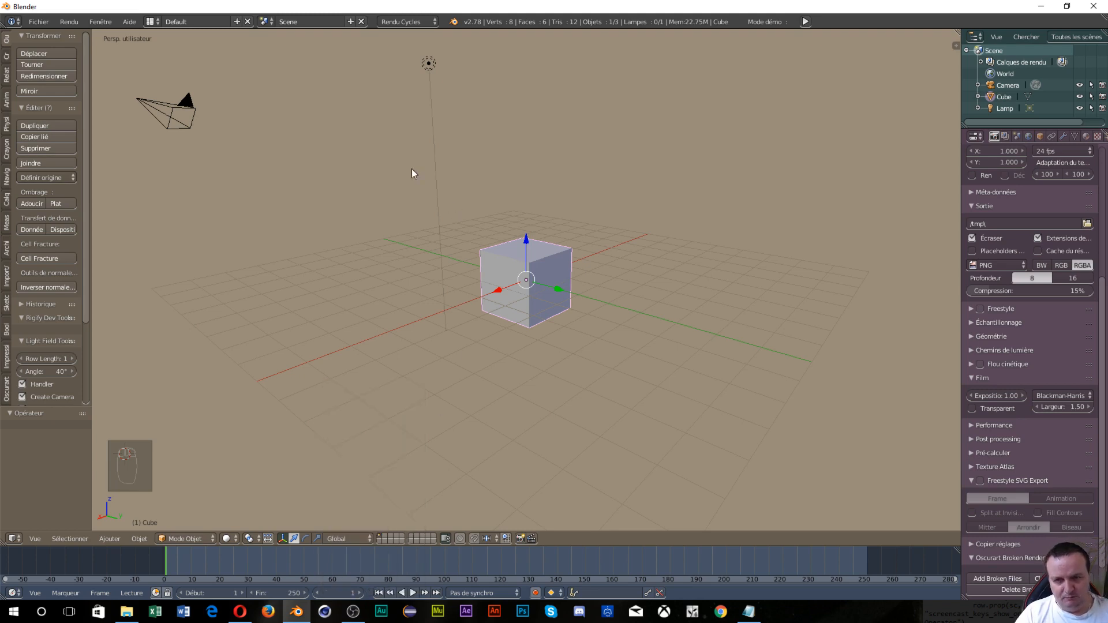
middle_drag(618, 285, 632, 322)
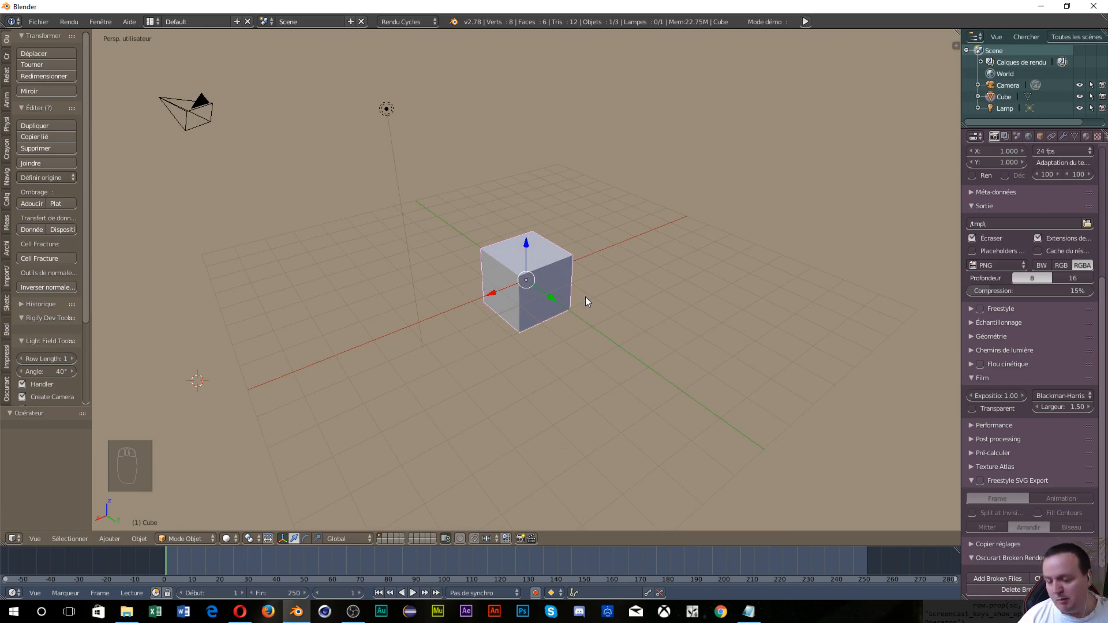
scroll(585, 328, up, 6)
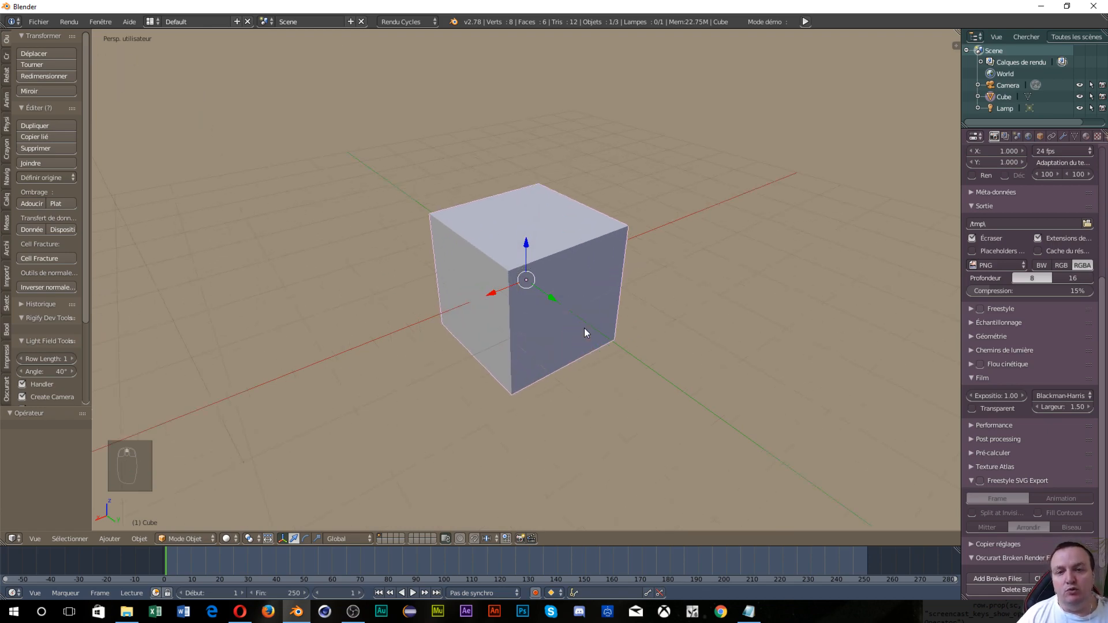
scroll(584, 328, down, 2)
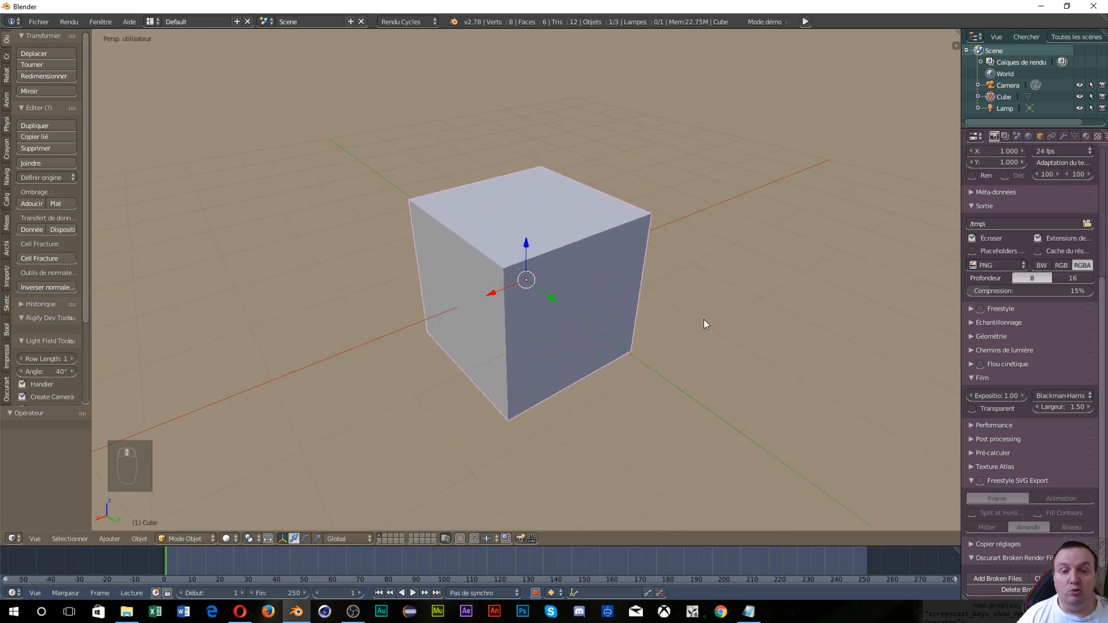
middle_drag(704, 320, 602, 310)
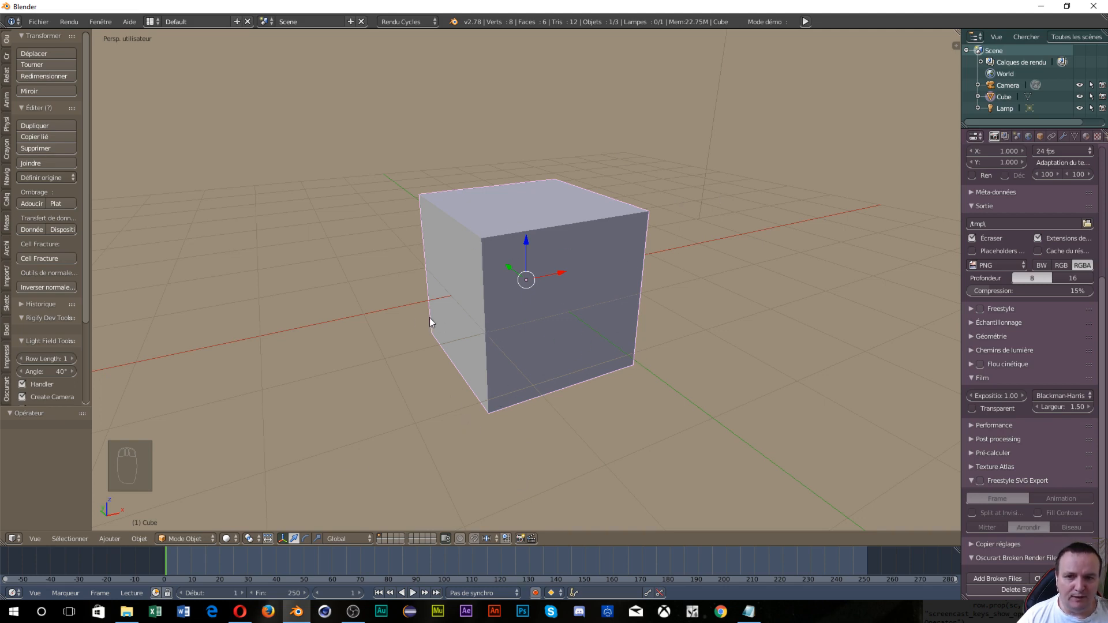
middle_drag(430, 317, 452, 389)
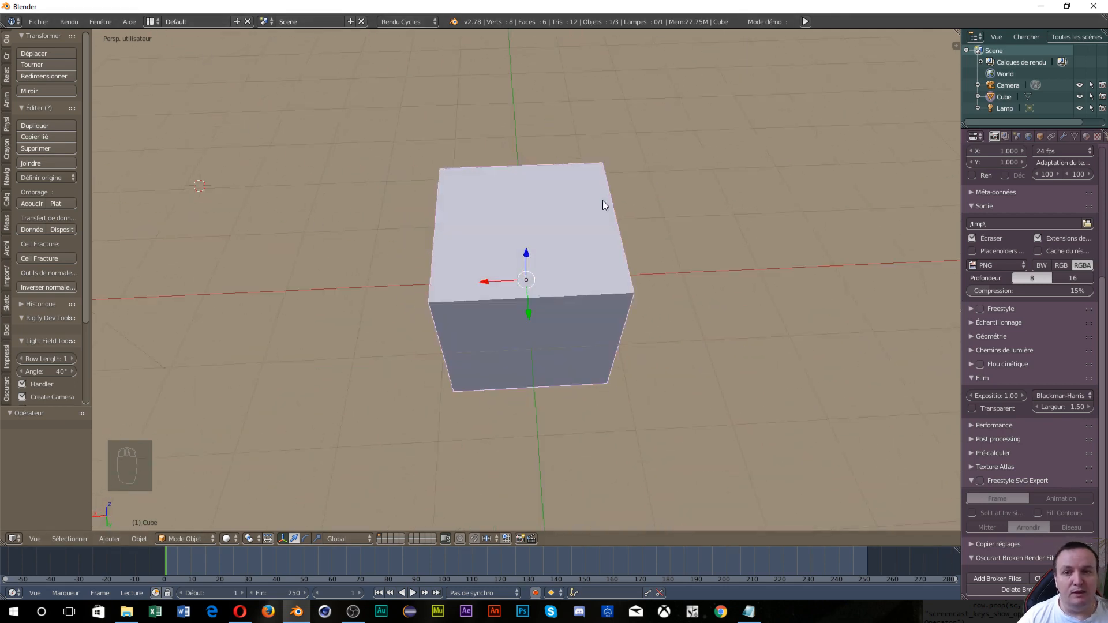
scroll(602, 202, down, 3)
middle_drag(601, 206, 409, 228)
middle_drag(488, 254, 502, 272)
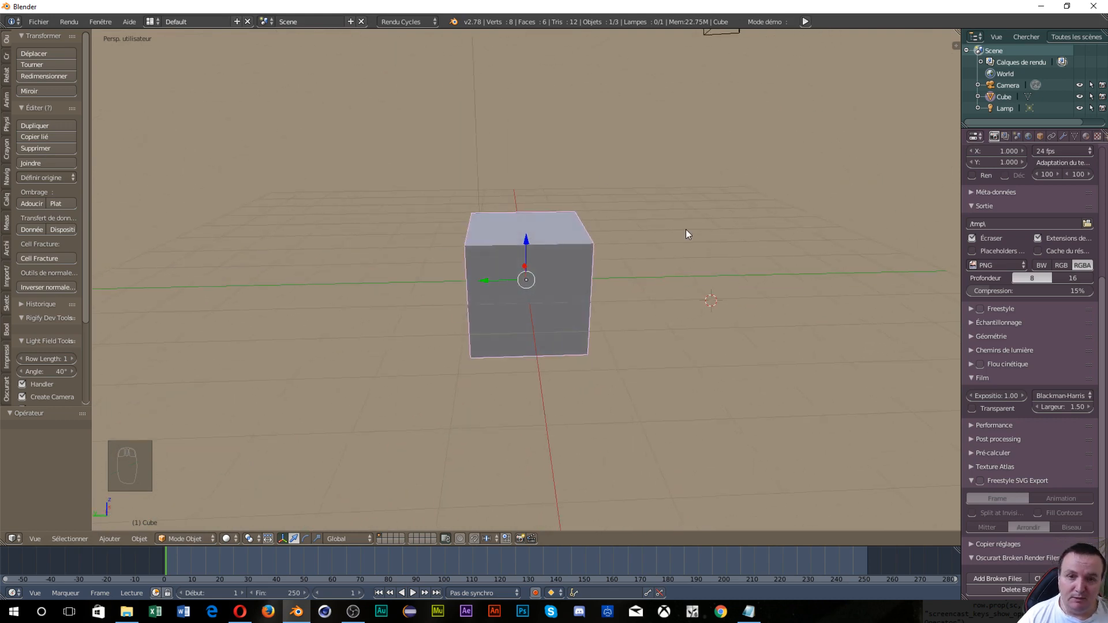
middle_drag(421, 327, 675, 354)
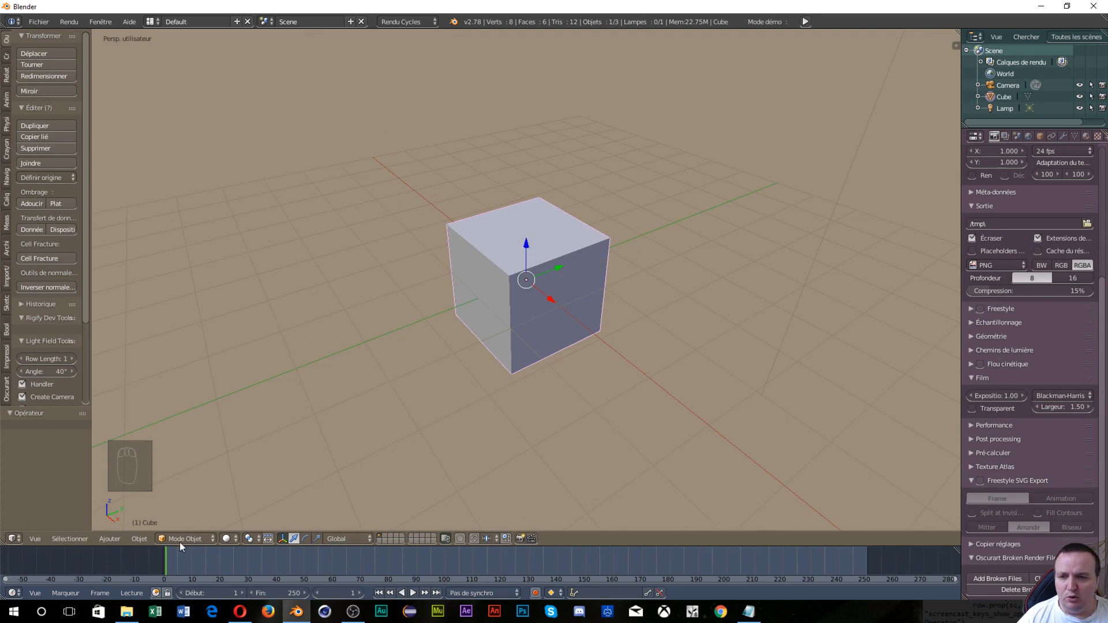
Step: Switch the cube to Weight Paint mode and return it to Object mode
key(Tab)
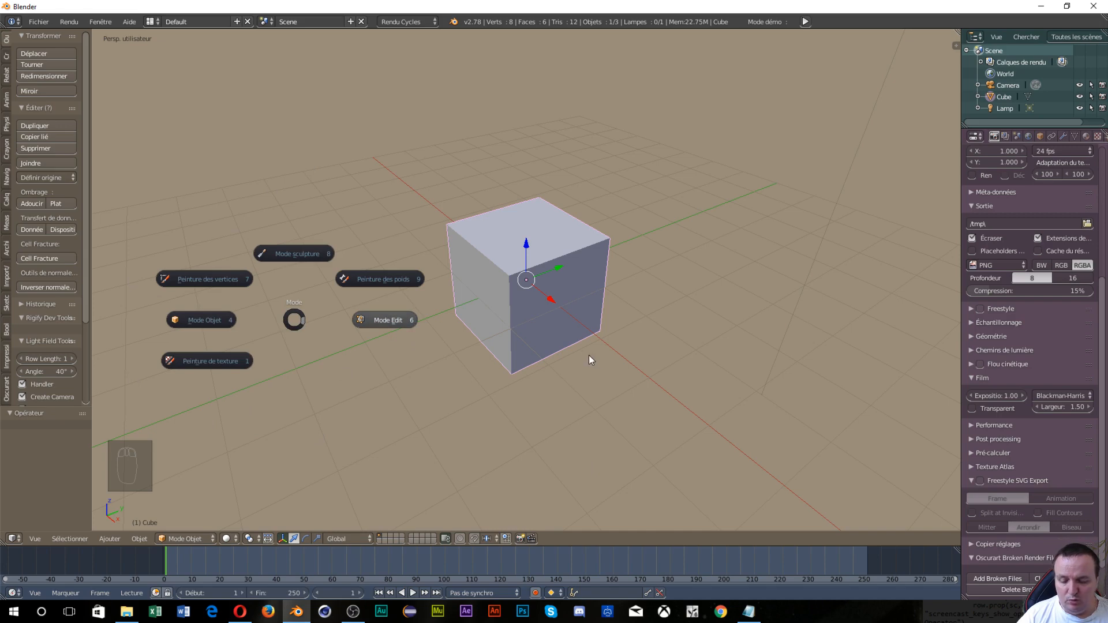
click(632, 160)
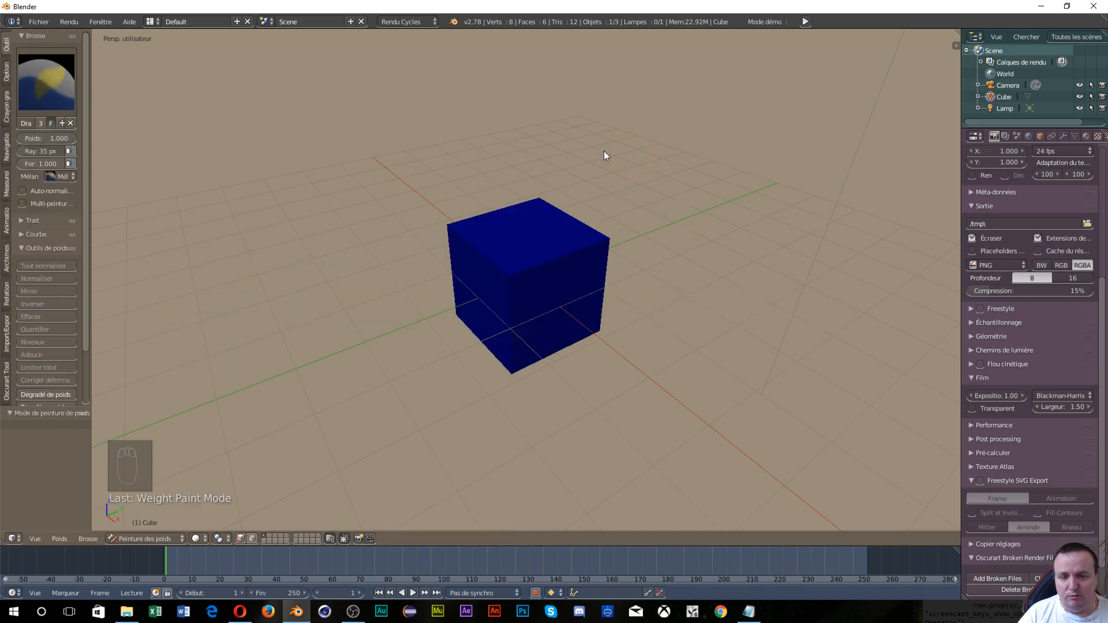
key(Tab)
key(Tab)
key(Tab)
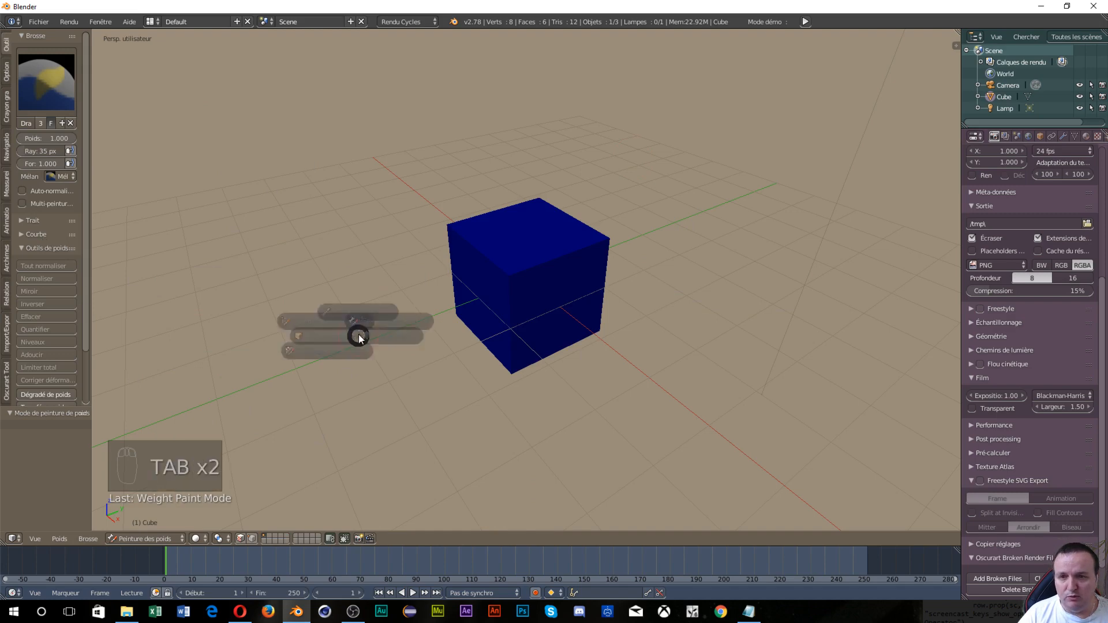
click(275, 334)
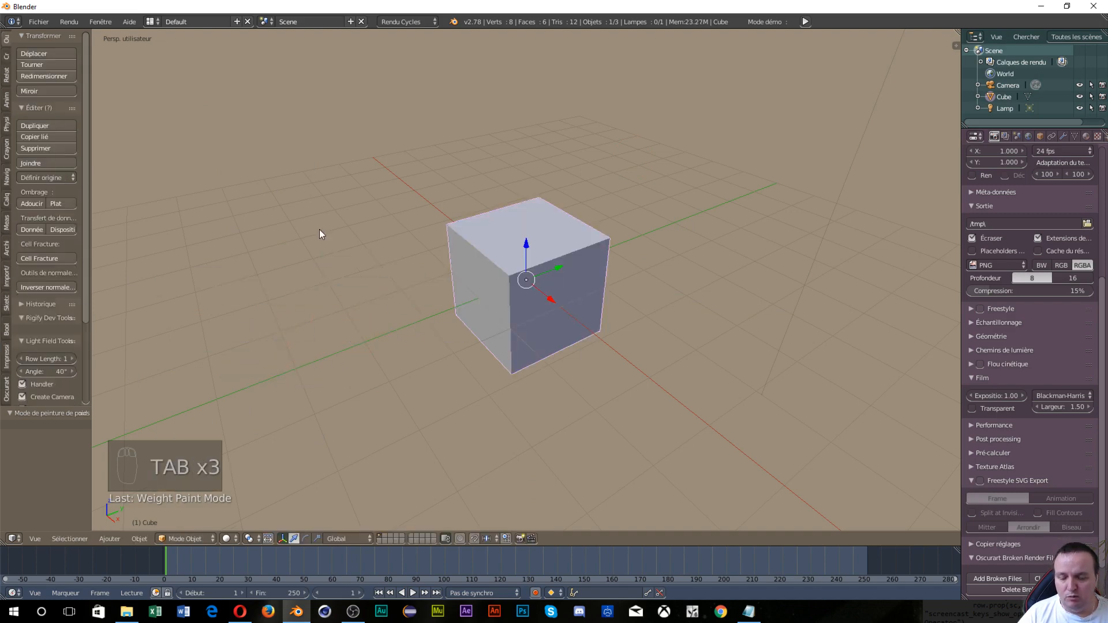
Step: View the cube from directly below with Solid viewport shading, and return to a user perspective view
key(q)
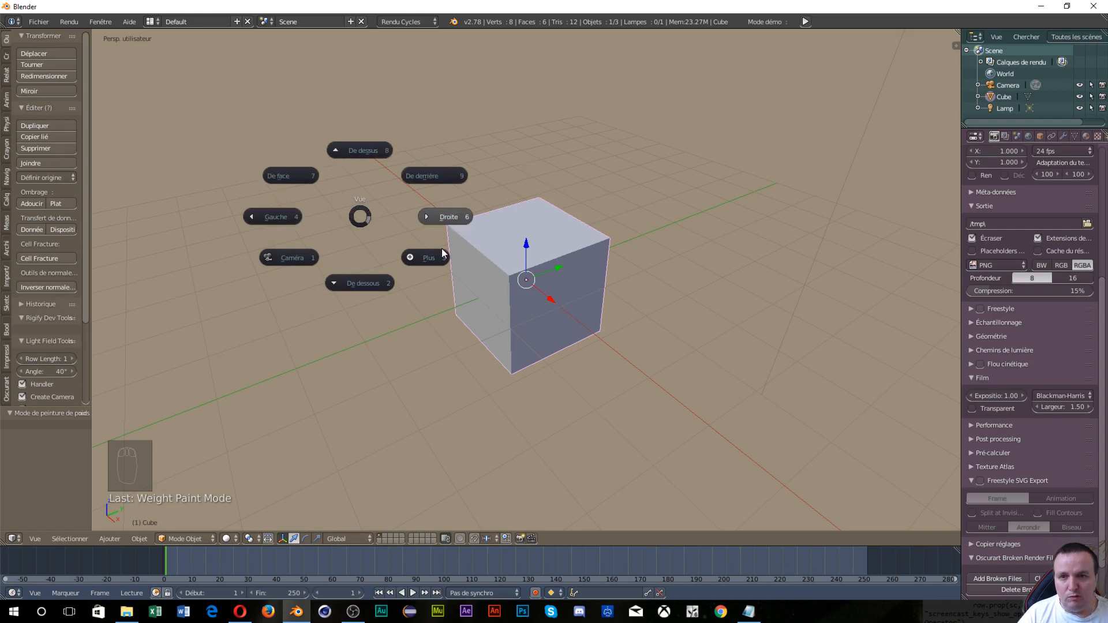
click(353, 285)
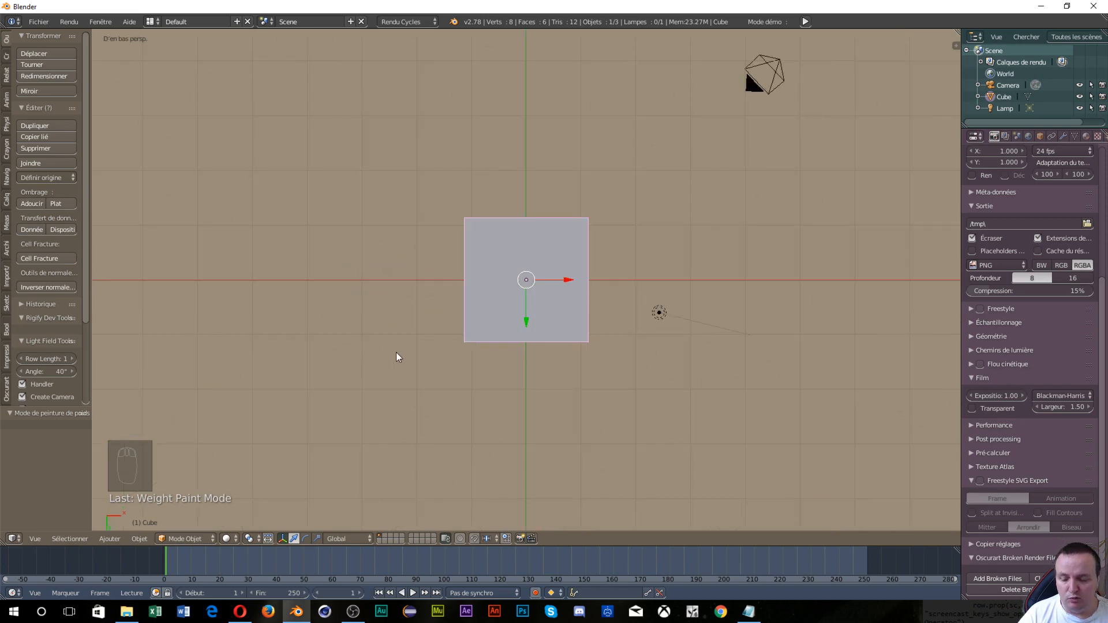
key(z)
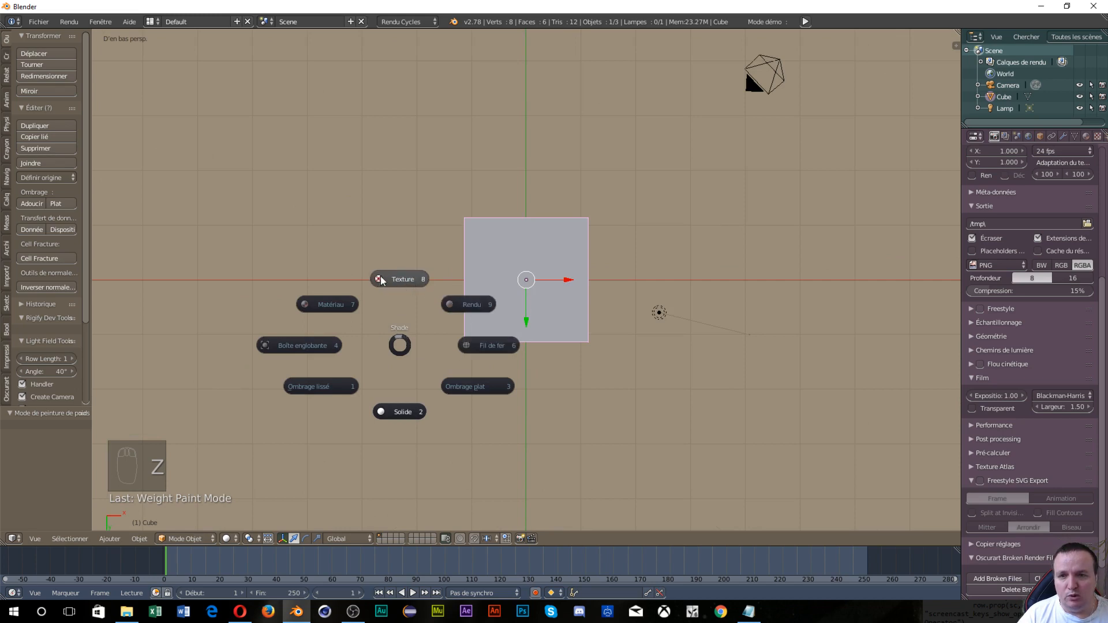
click(402, 413)
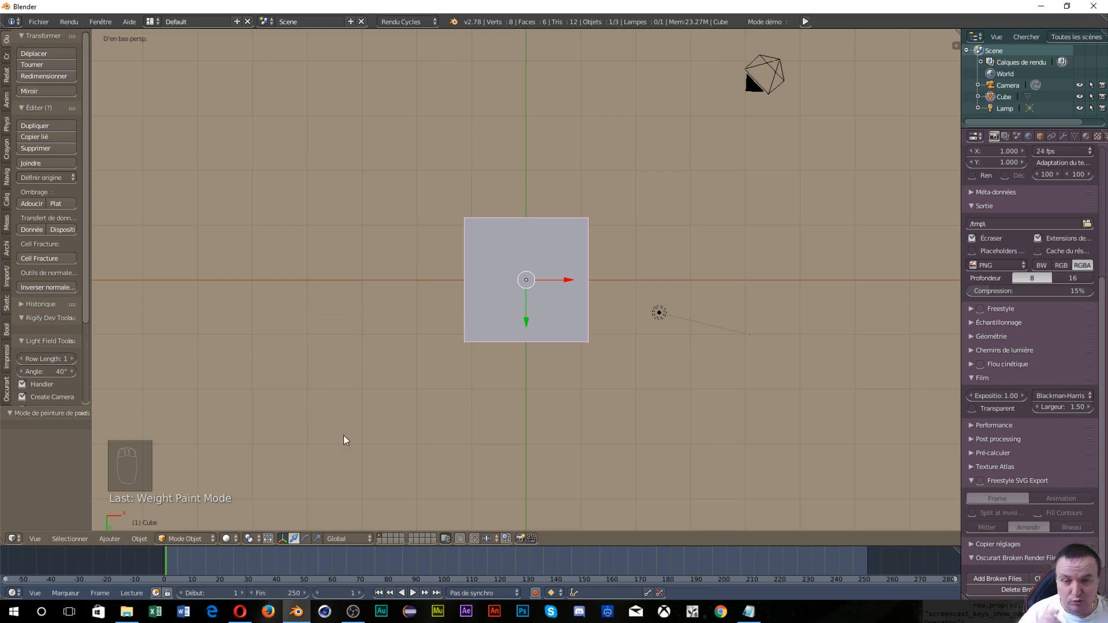
middle_drag(313, 482, 247, 148)
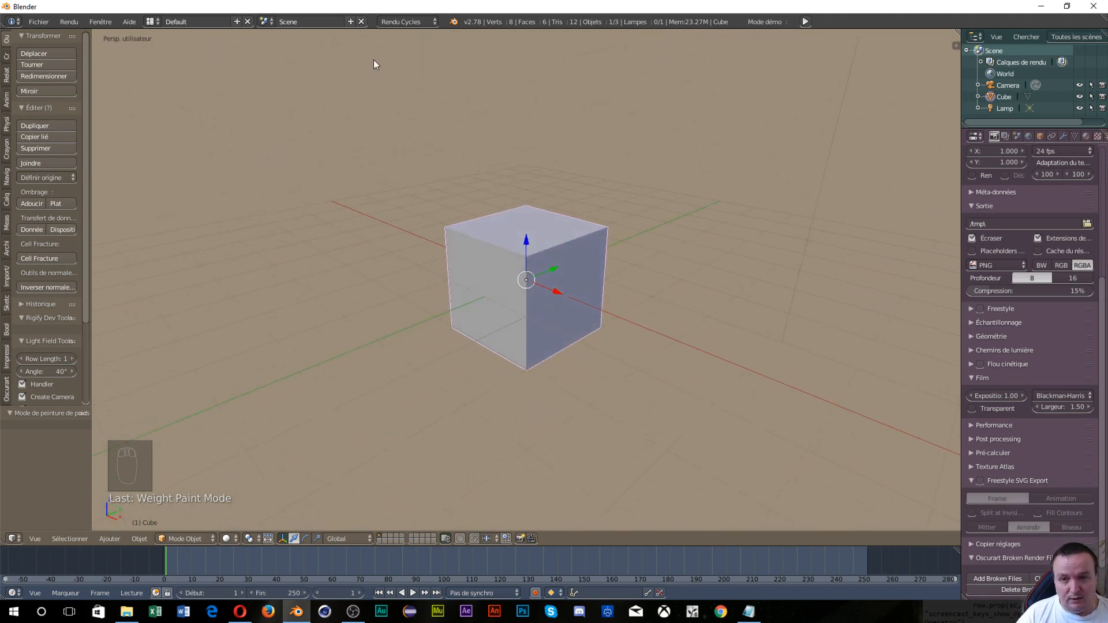
key(q)
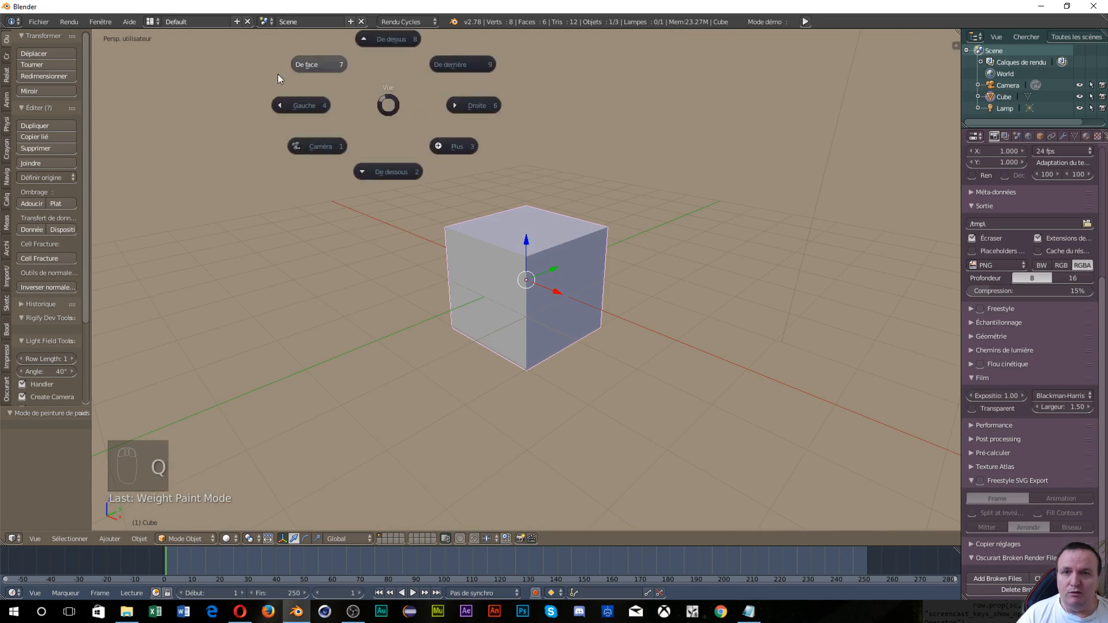
right_click(366, 265)
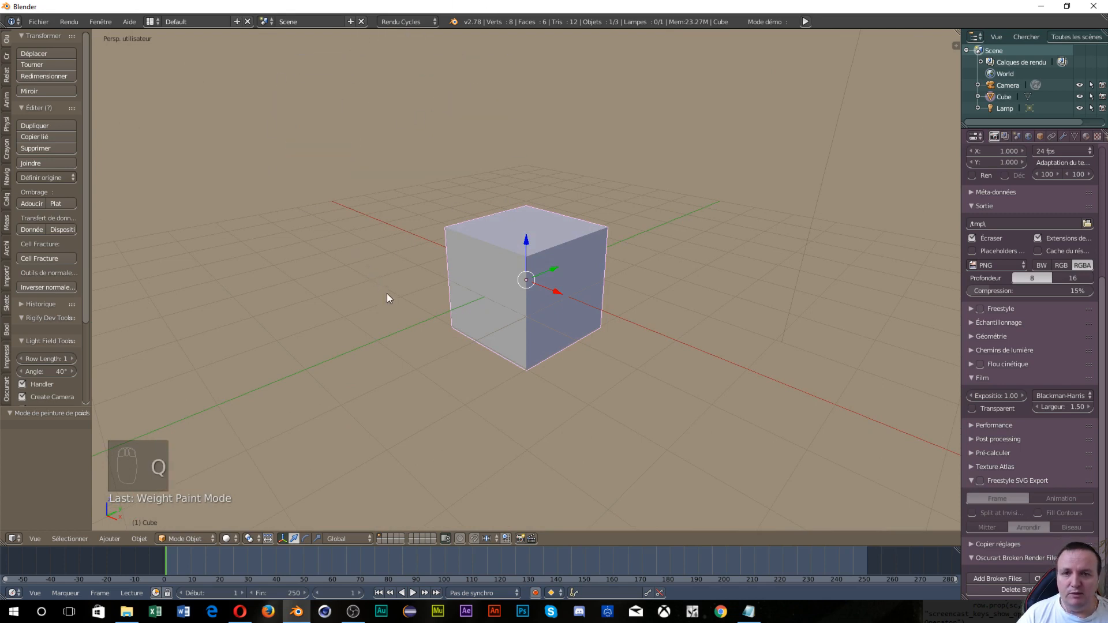
Step: Examine the cube from all around, including from above and upside down, at varying zoom levels
middle_drag(387, 293, 519, 386)
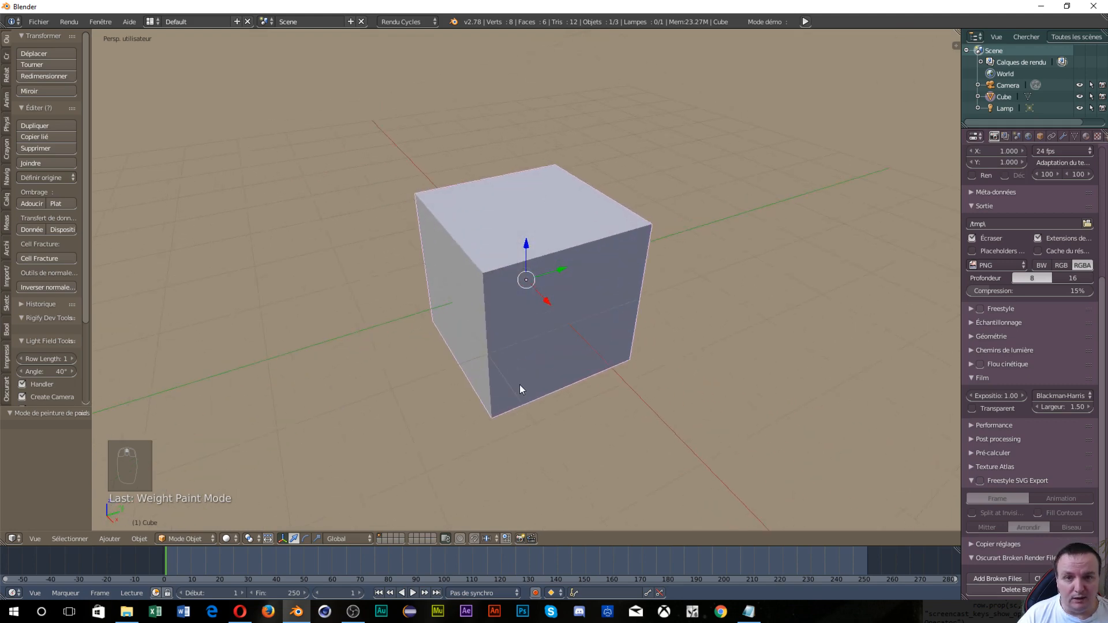
scroll(518, 358, up, 2)
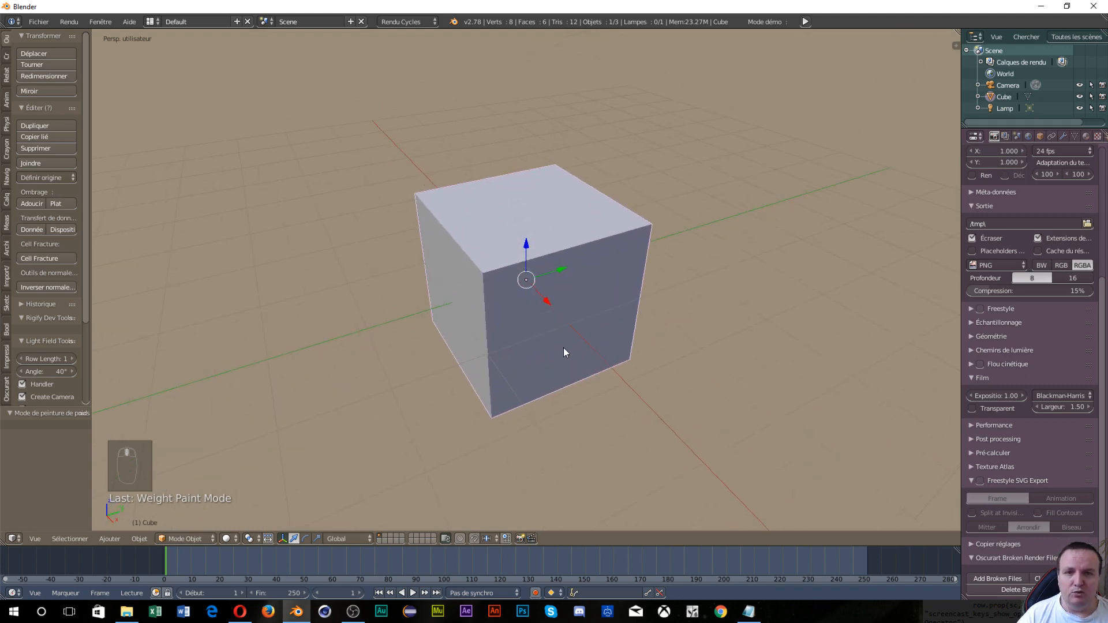
middle_drag(564, 348, 587, 330)
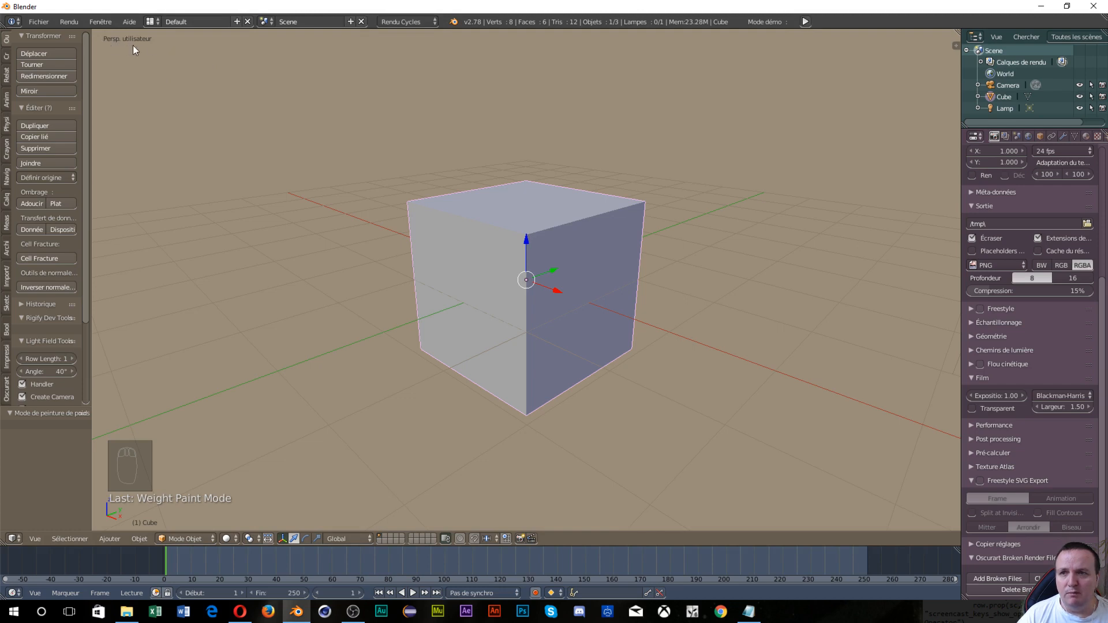
middle_drag(322, 206, 426, 252)
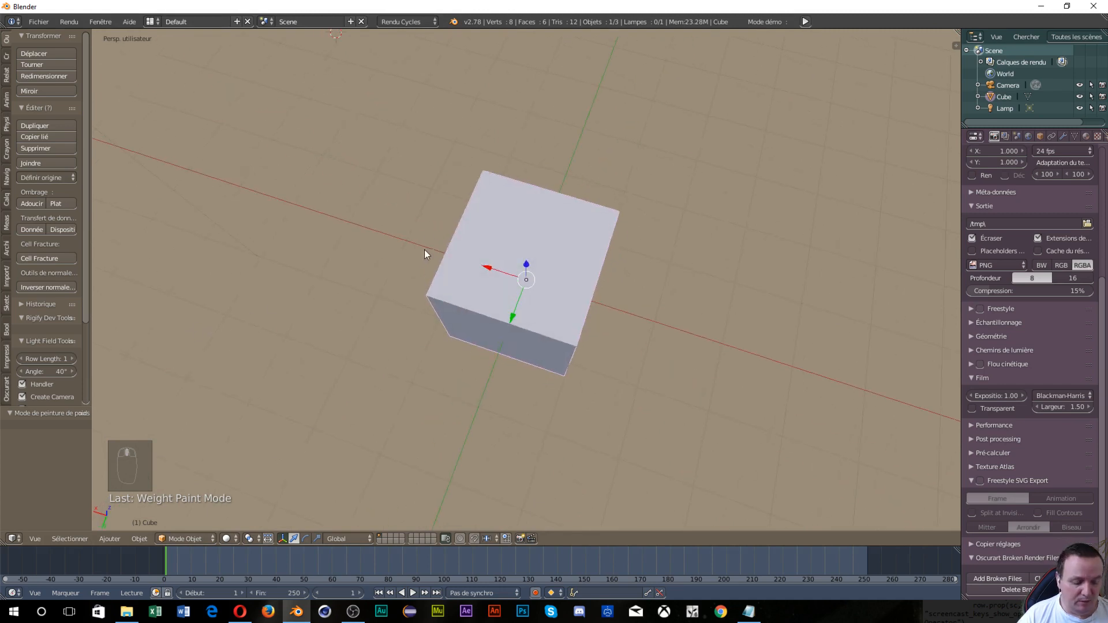
middle_drag(465, 287, 410, 455)
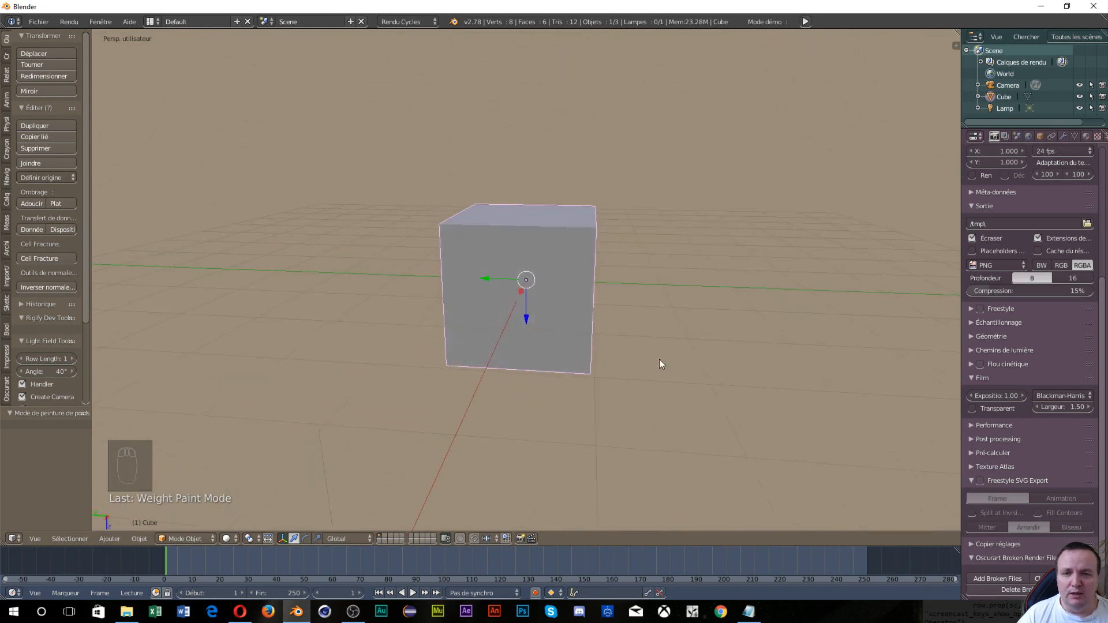
scroll(602, 383, up, 6)
scroll(601, 383, down, 5)
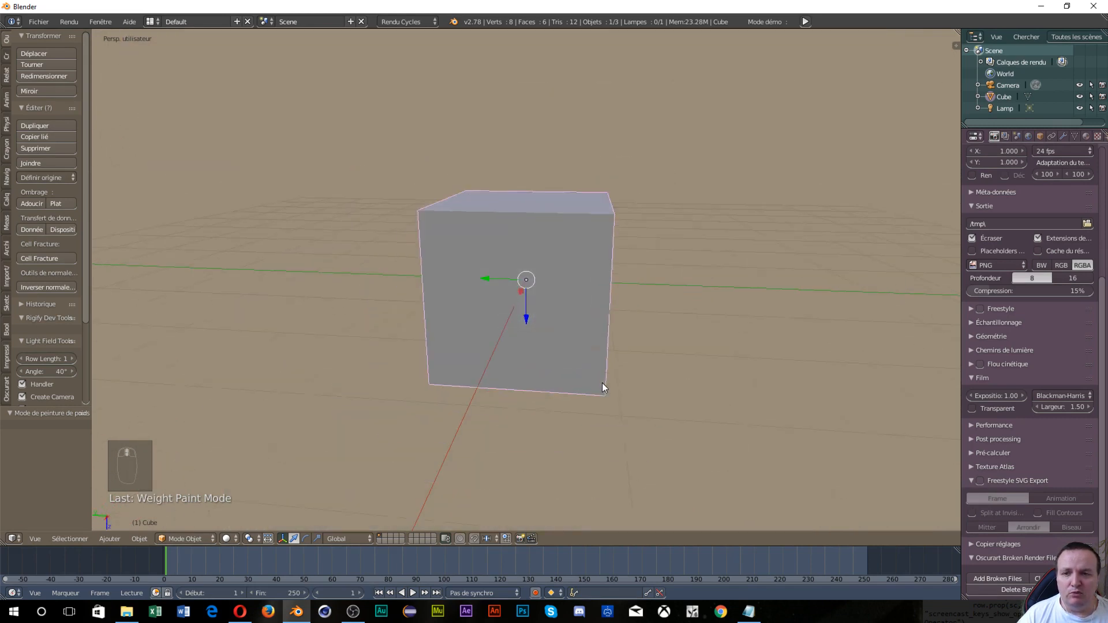
scroll(602, 382, up, 8)
scroll(587, 372, down, 5)
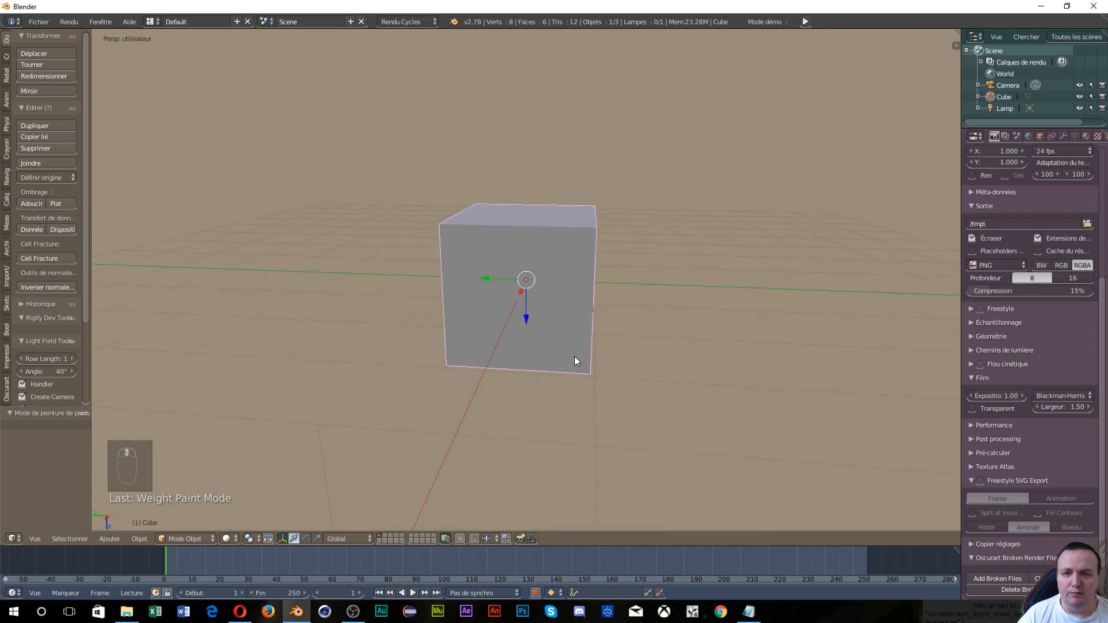
scroll(574, 356, up, 2)
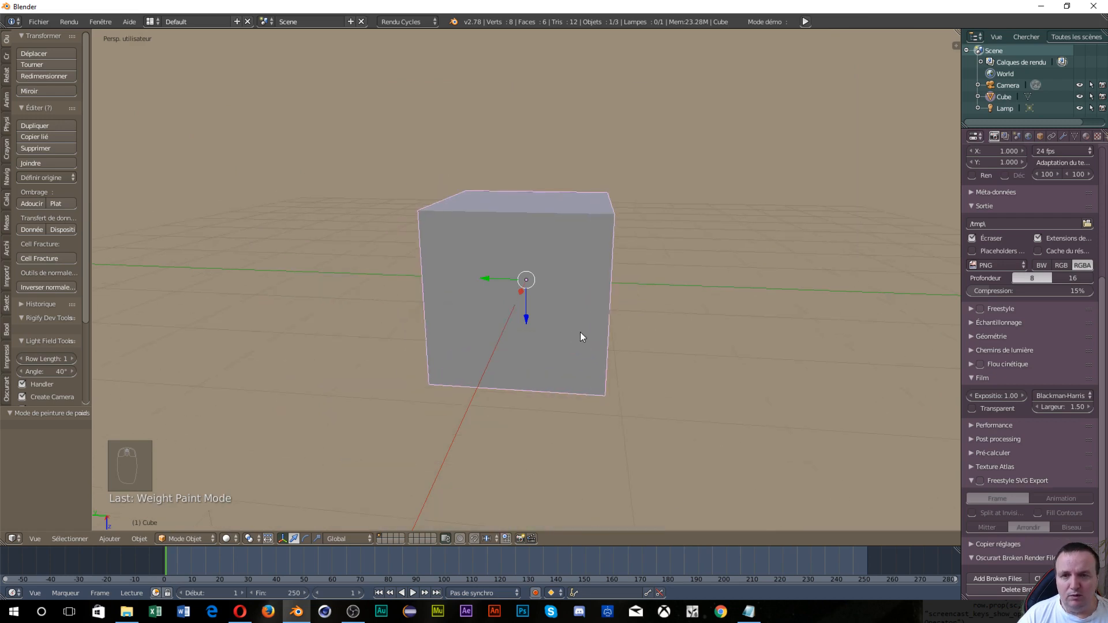
scroll(570, 336, up, 1)
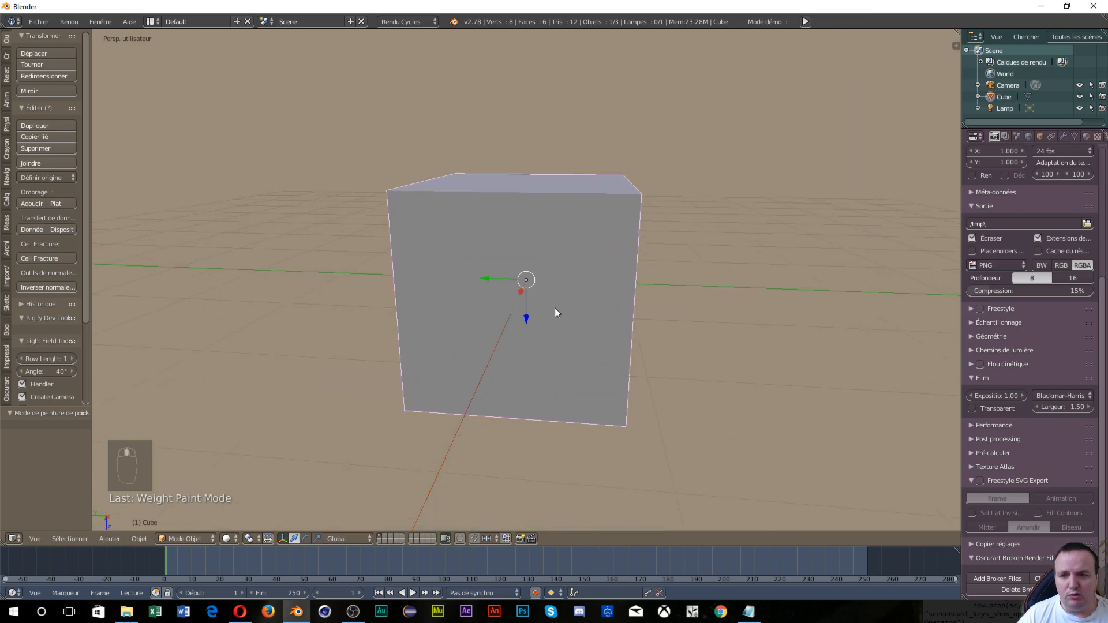
scroll(556, 307, down, 1)
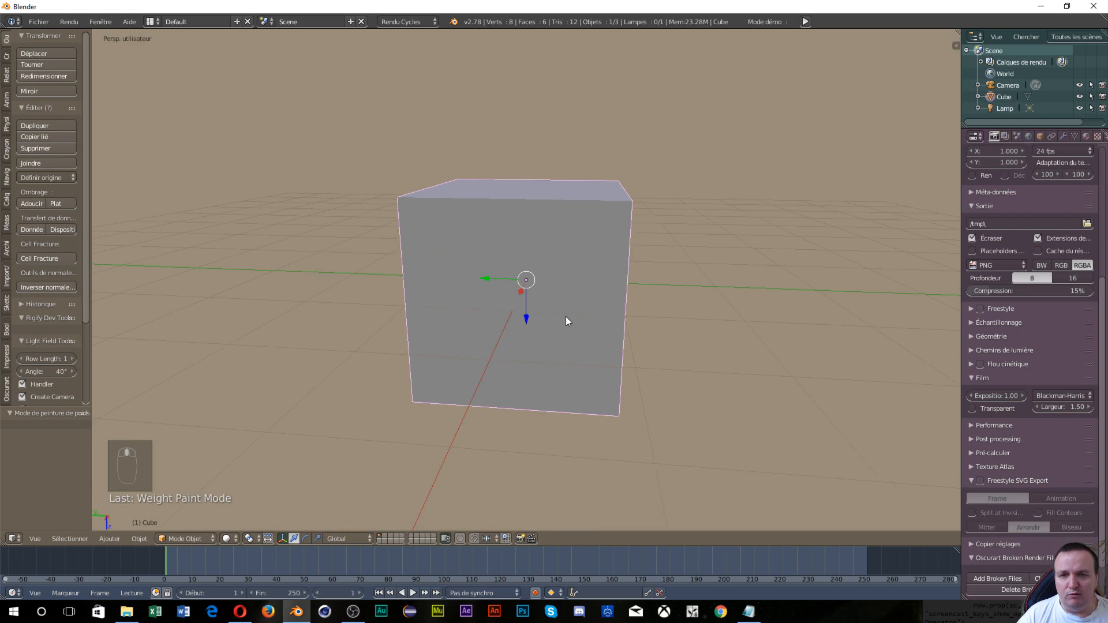
scroll(567, 316, up, 1)
ctrl+middle_drag(507, 230, 624, 364)
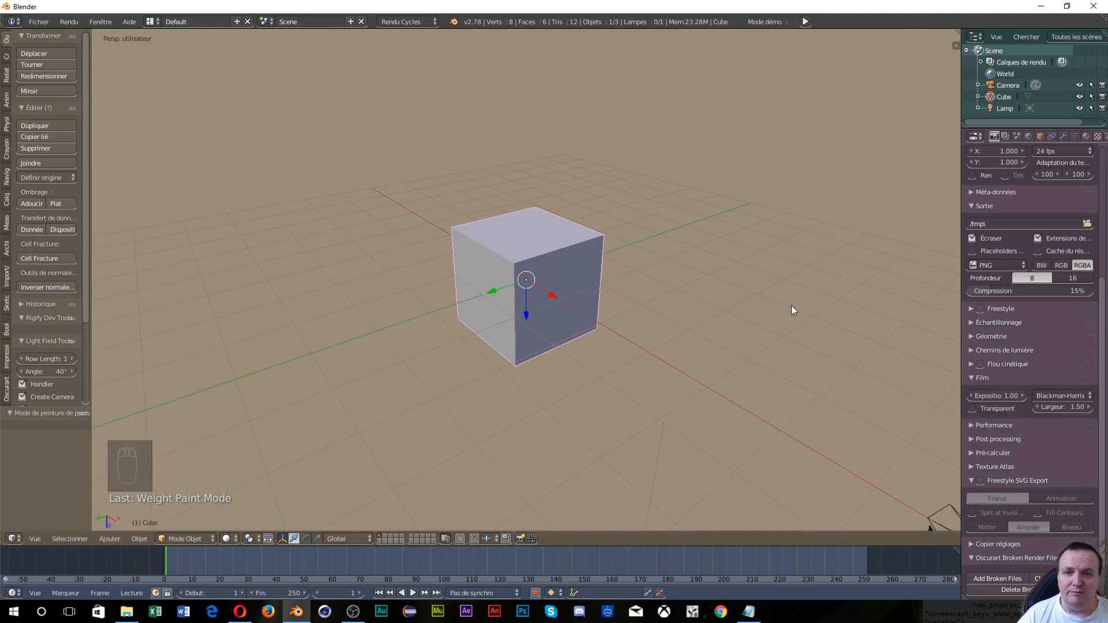
middle_drag(407, 302, 358, 302)
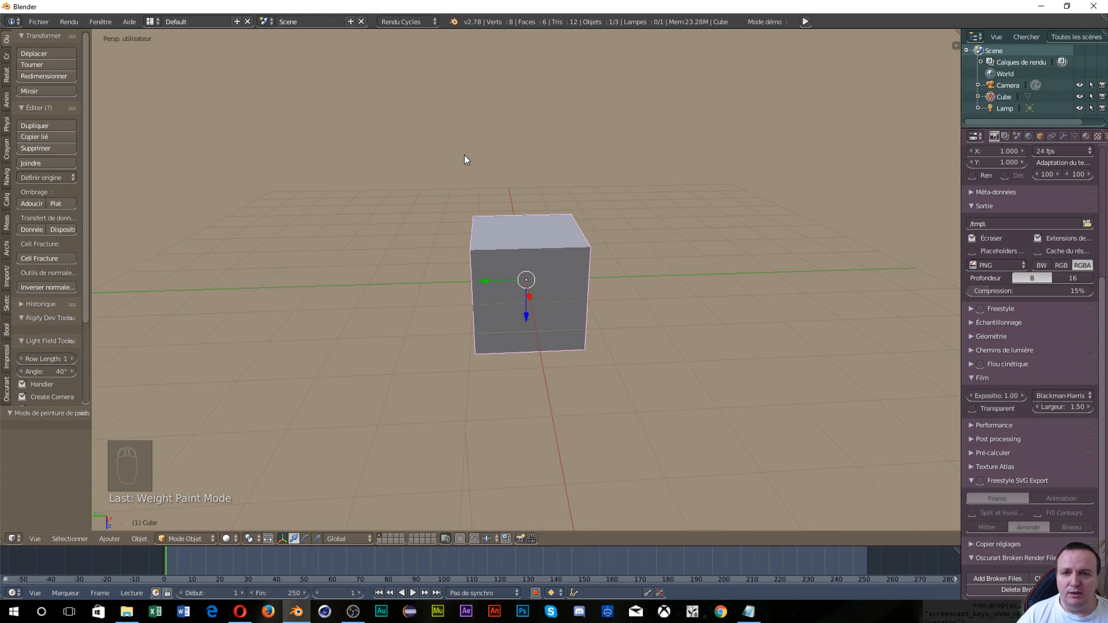
Step: Place the 3D cursor in the empty space just above the cube and check its position from other angles
click(515, 197)
middle_drag(384, 287, 396, 311)
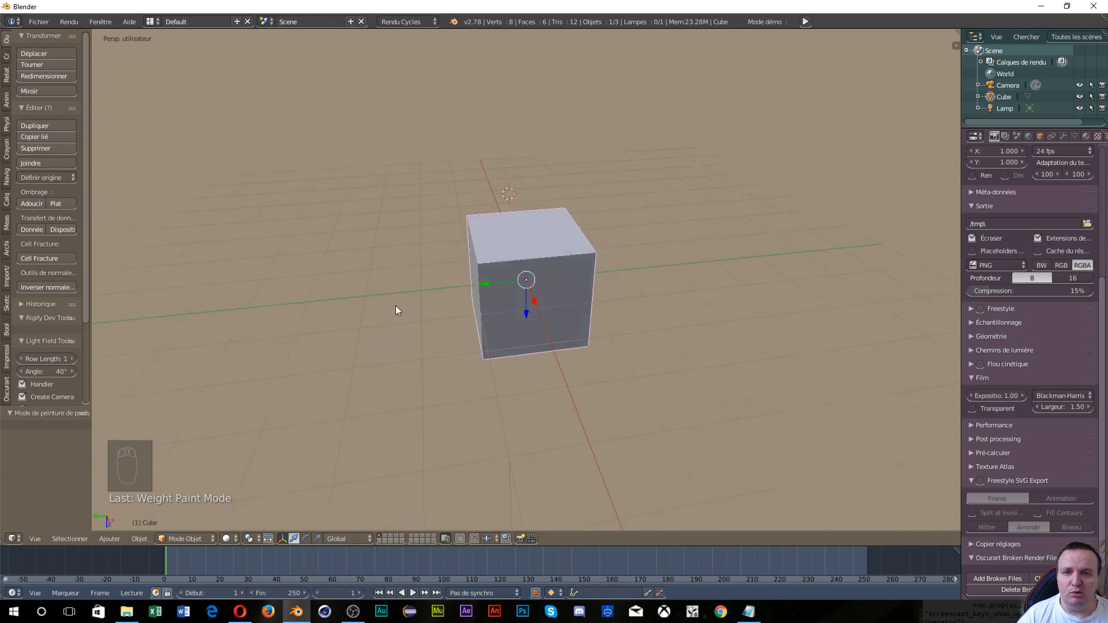
middle_drag(485, 232, 563, 474)
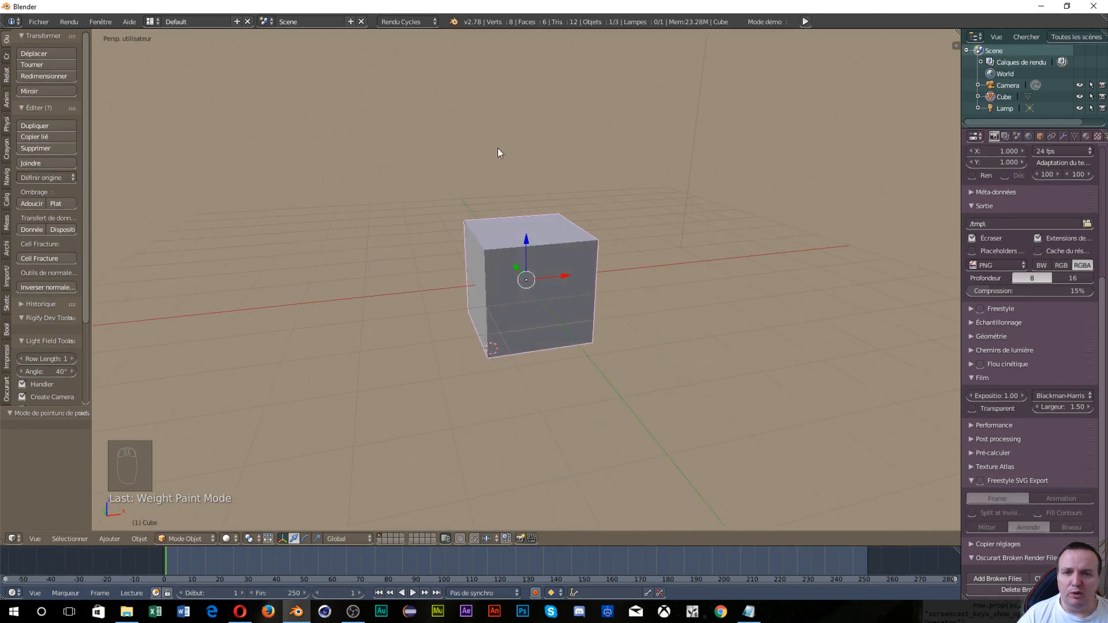
middle_drag(500, 247, 482, 226)
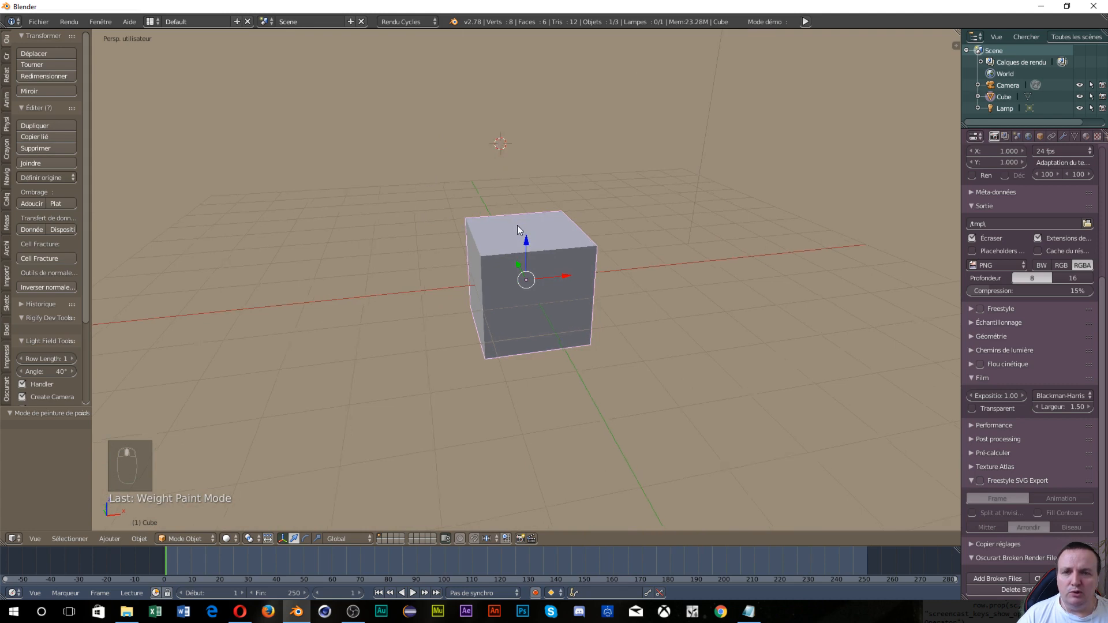
Step: Place the 3D cursor in the empty space behind and beside the cube, and select the cube
middle_drag(517, 225, 531, 229)
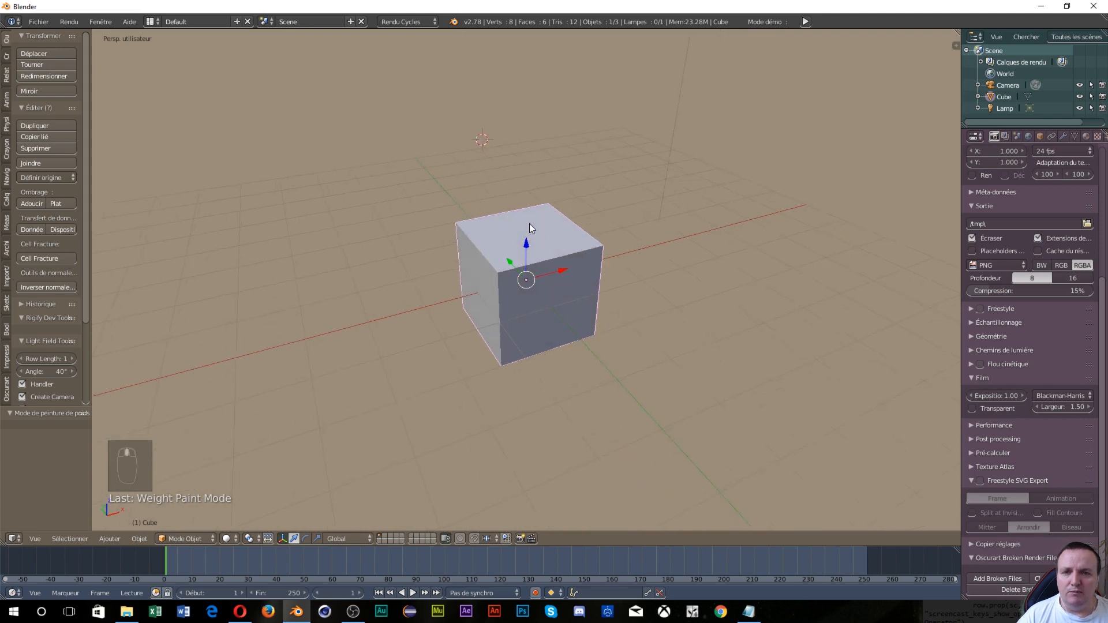
click(590, 185)
click(376, 214)
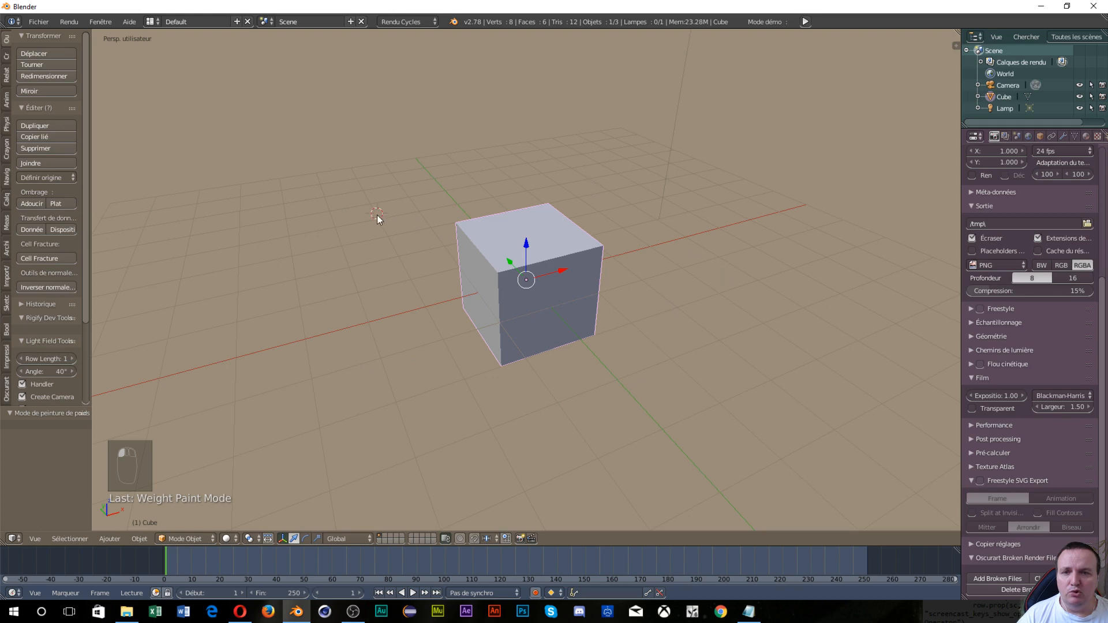
right_click(486, 243)
middle_drag(415, 250, 299, 268)
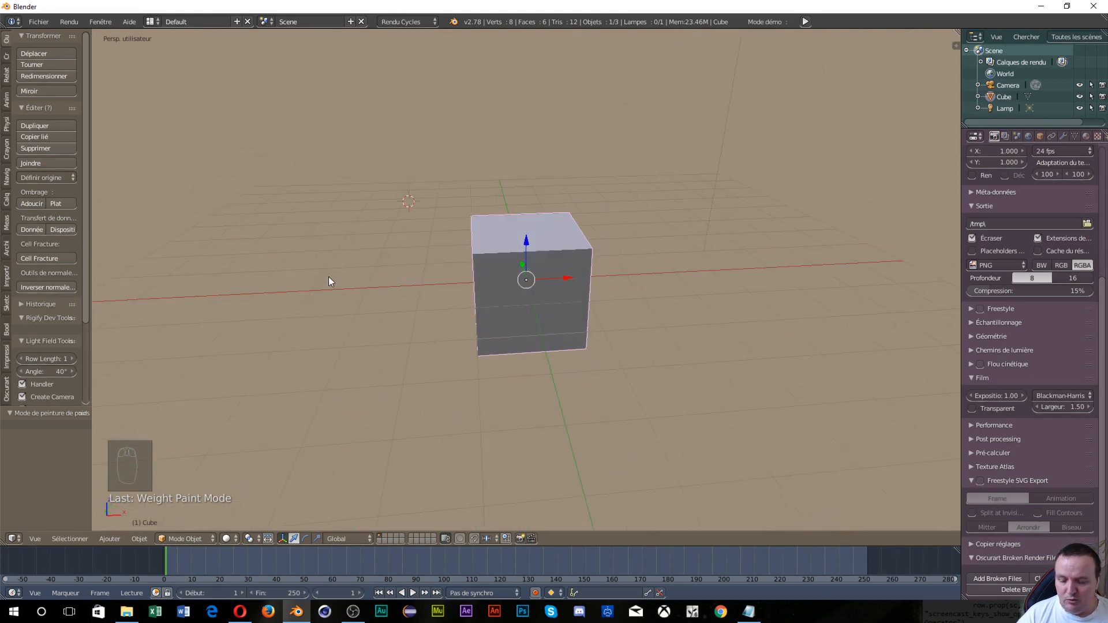
Step: Add a UV sphere at the 3D cursor and scale it down to about 0.41
key(shift+a)
mouse_move(337, 275)
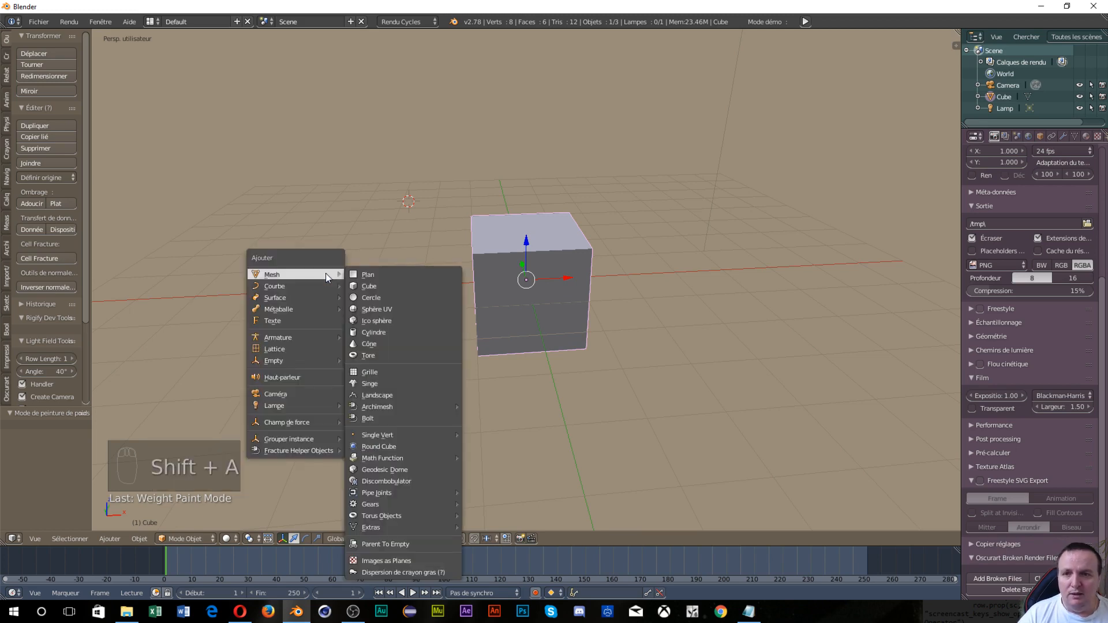
click(386, 309)
key(s)
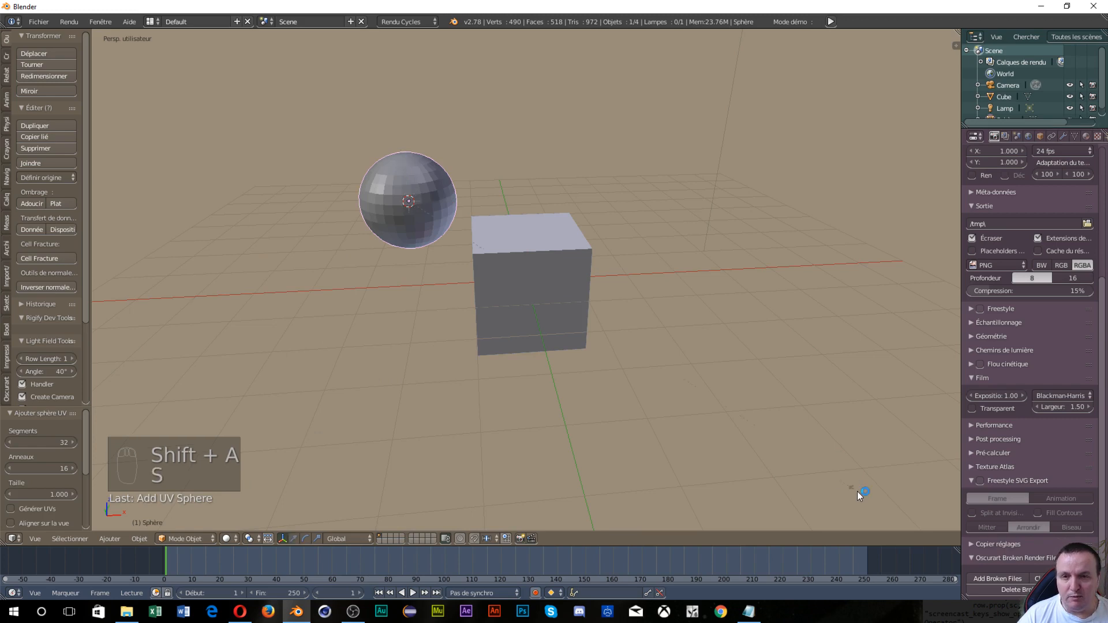
click(574, 344)
Step: Move the sphere freely from the 3D cursor into the space above the cube, about 2.89 in X, 1.01 in Y and 1.41 in Z
middle_drag(612, 324, 607, 344)
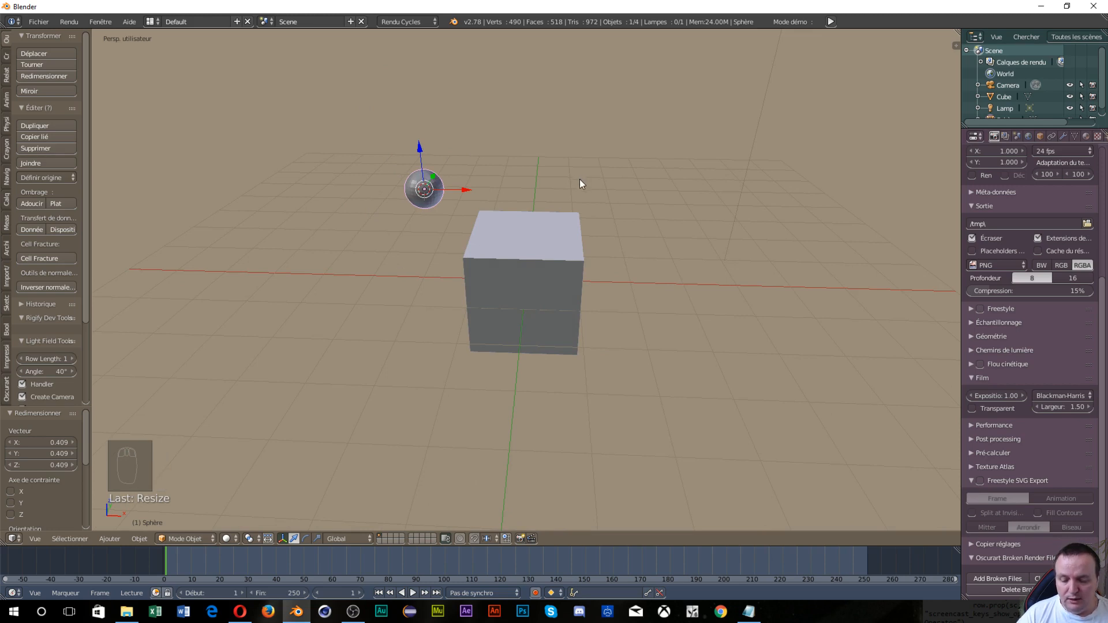
key(g)
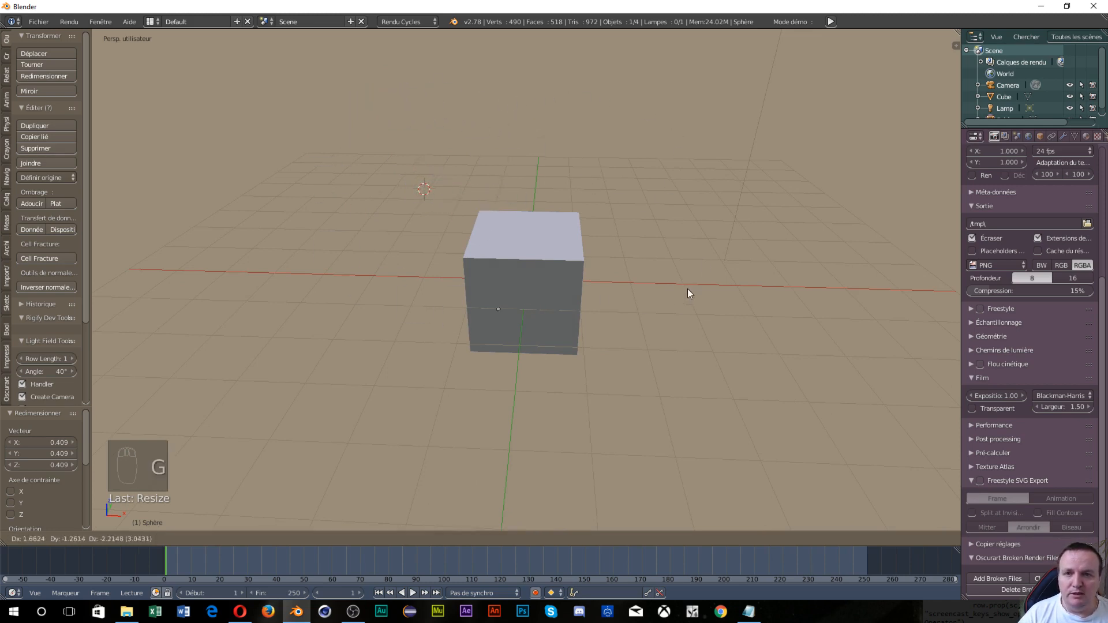
click(716, 103)
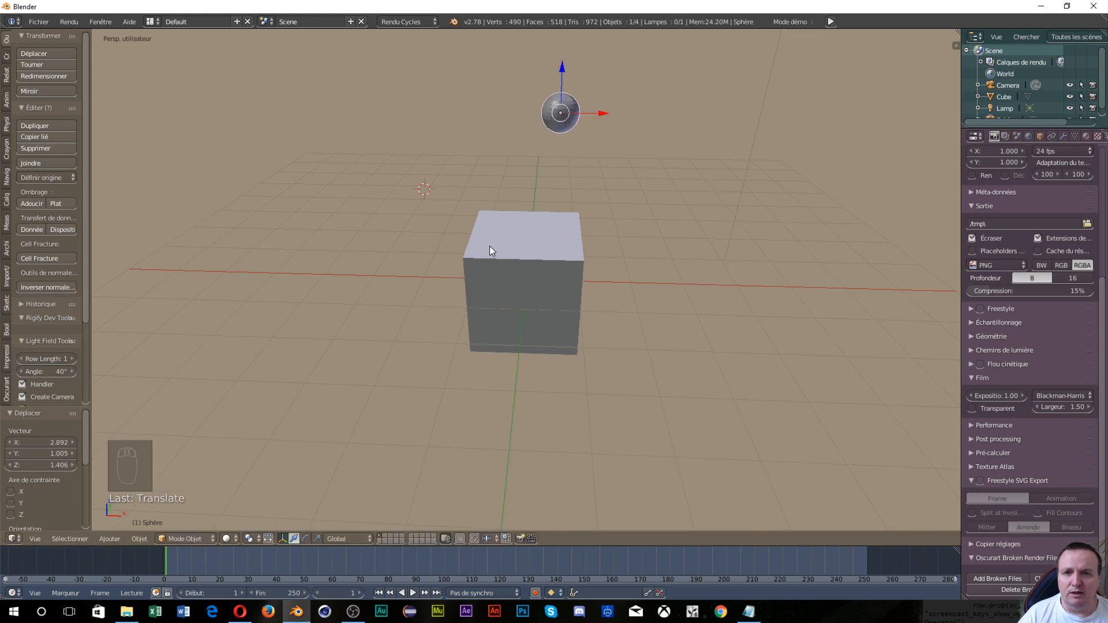
Step: From the side of the cube, move the sphere over the cube, about -0.16 in X, -3.11 in Y and 0.14 in Z
middle_drag(489, 246, 624, 215)
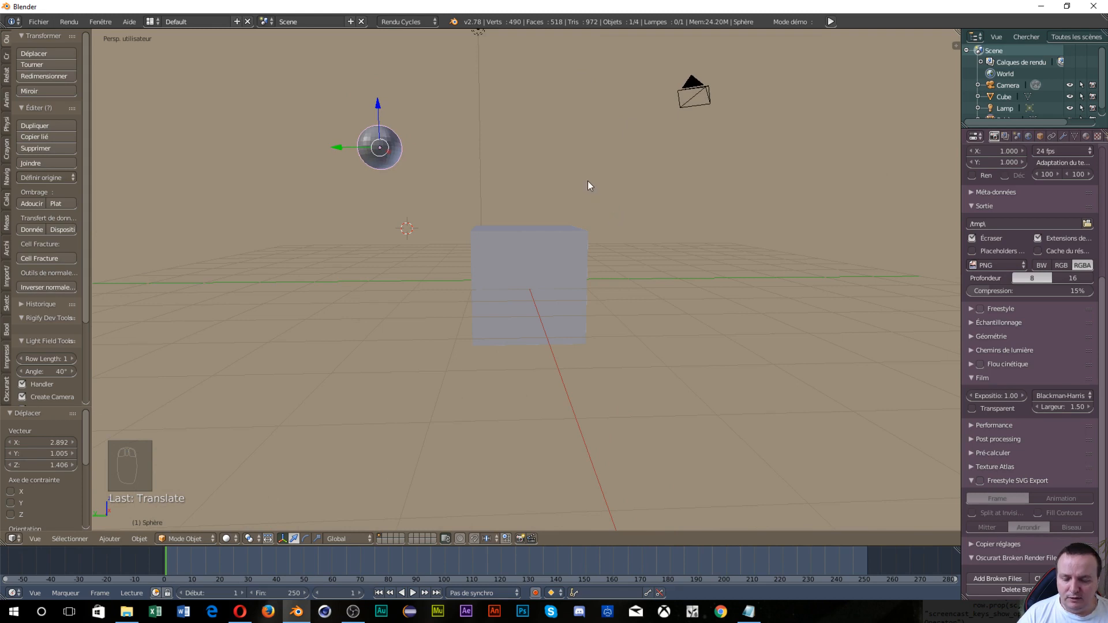
key(g)
click(743, 176)
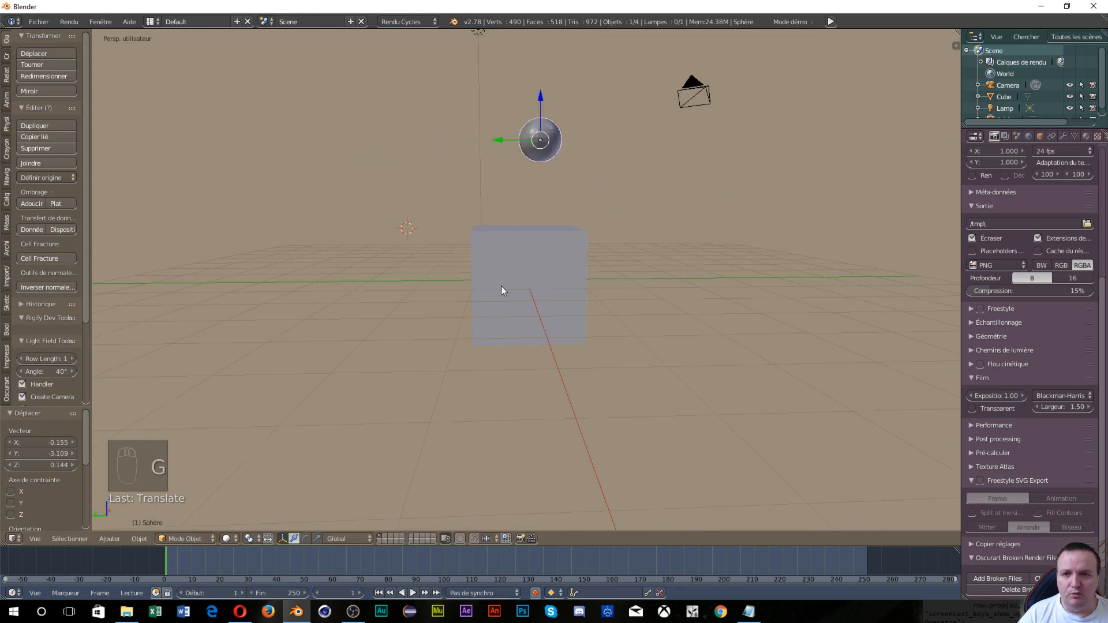
Step: Lower the sphere toward the cube's top, about -1.08 in X, 0.87 in Y and -1.12 in Z, and check its placement from several angles
mouse_move(501, 286)
middle_down()
mouse_move(672, 343)
mouse_move(794, 272)
mouse_move(767, 318)
mouse_move(569, 345)
mouse_move(448, 303)
mouse_move(479, 264)
mouse_move(495, 275)
mouse_move(487, 289)
middle_up()
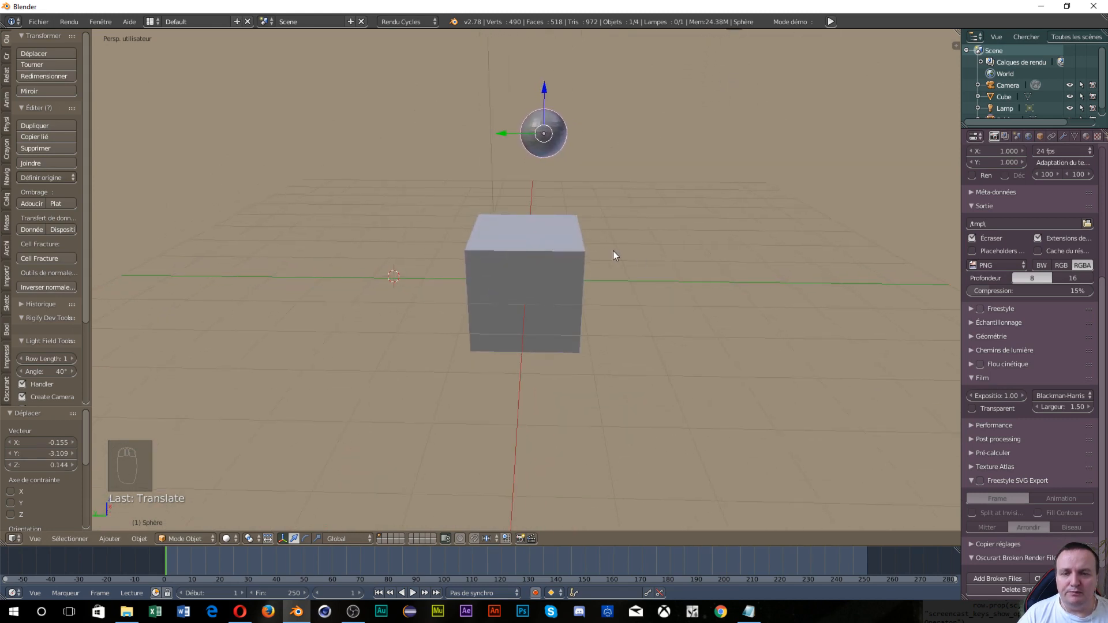
middle_drag(613, 250, 563, 259)
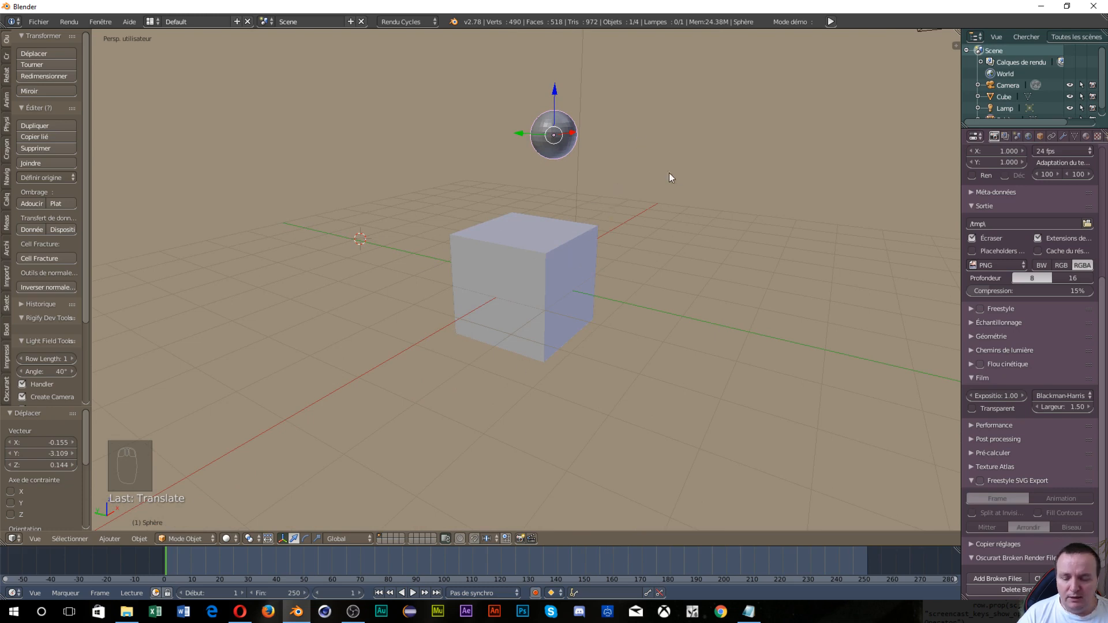
key(g)
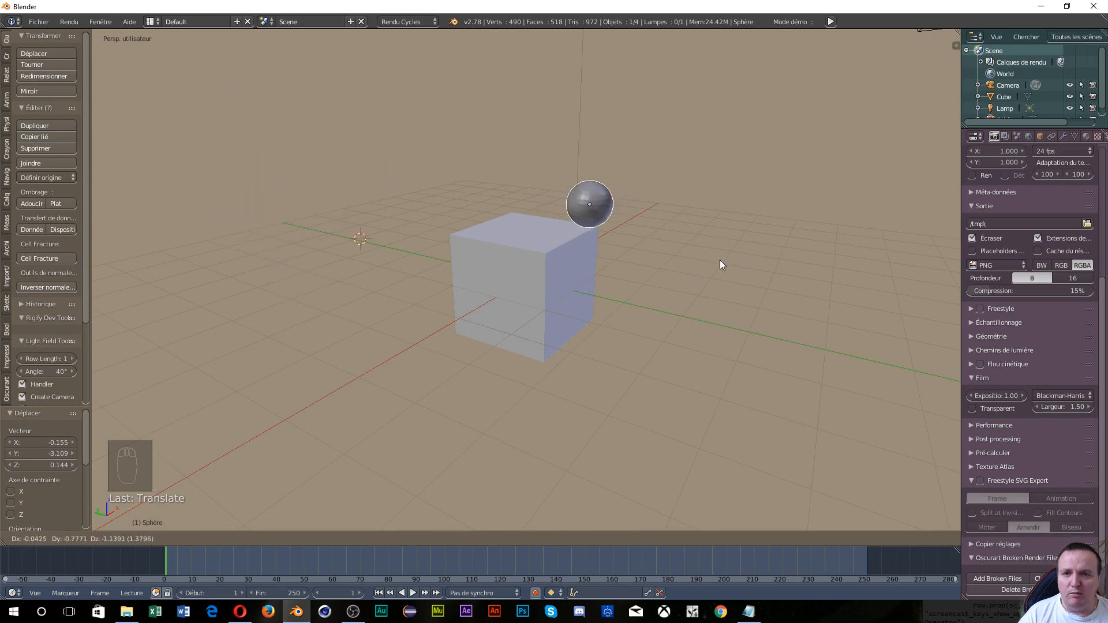
click(617, 257)
middle_drag(628, 338, 672, 304)
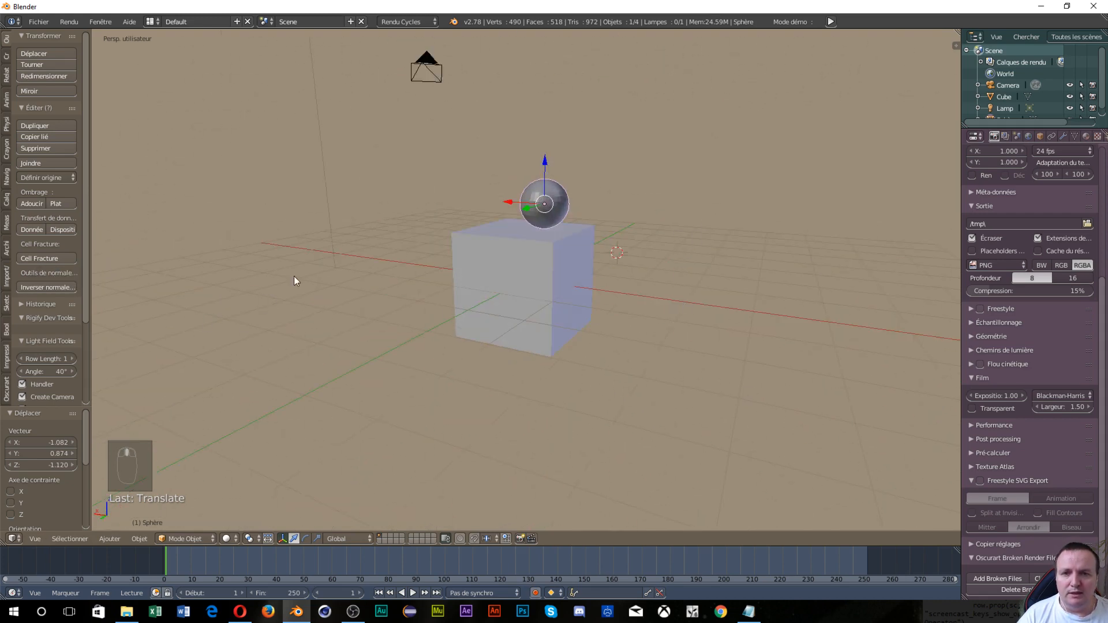
middle_drag(293, 281, 242, 267)
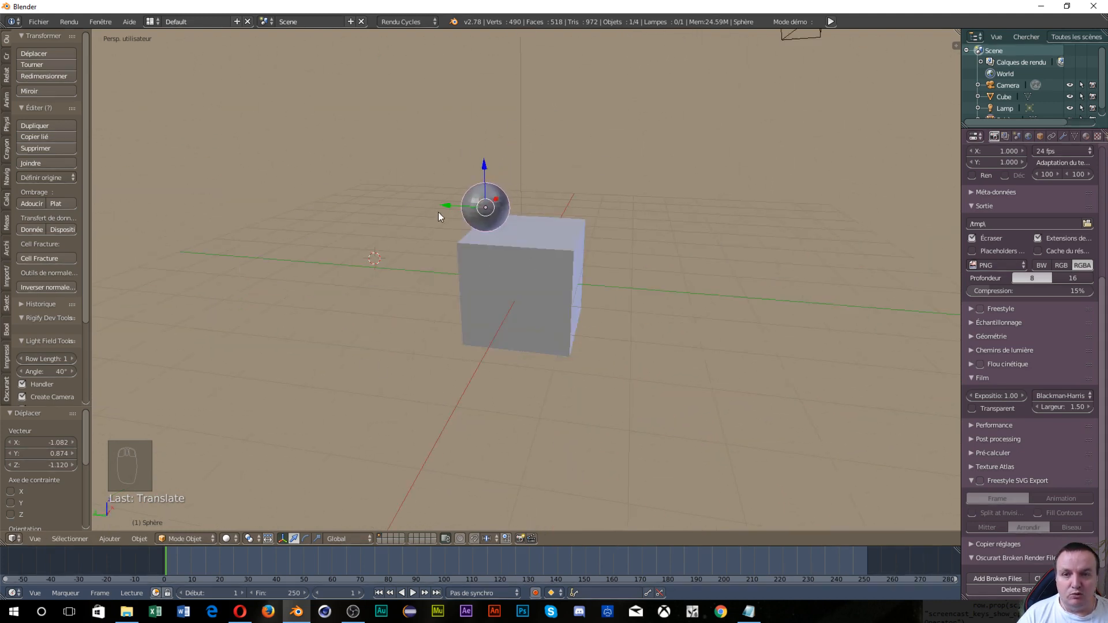
middle_drag(438, 212, 362, 251)
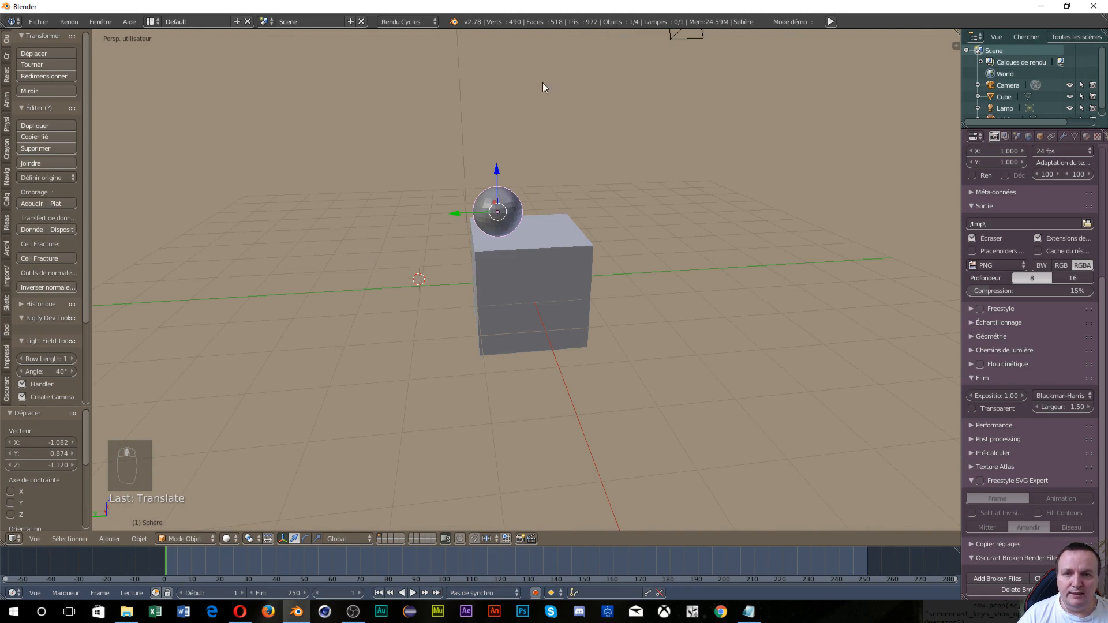
middle_drag(542, 88, 388, 230)
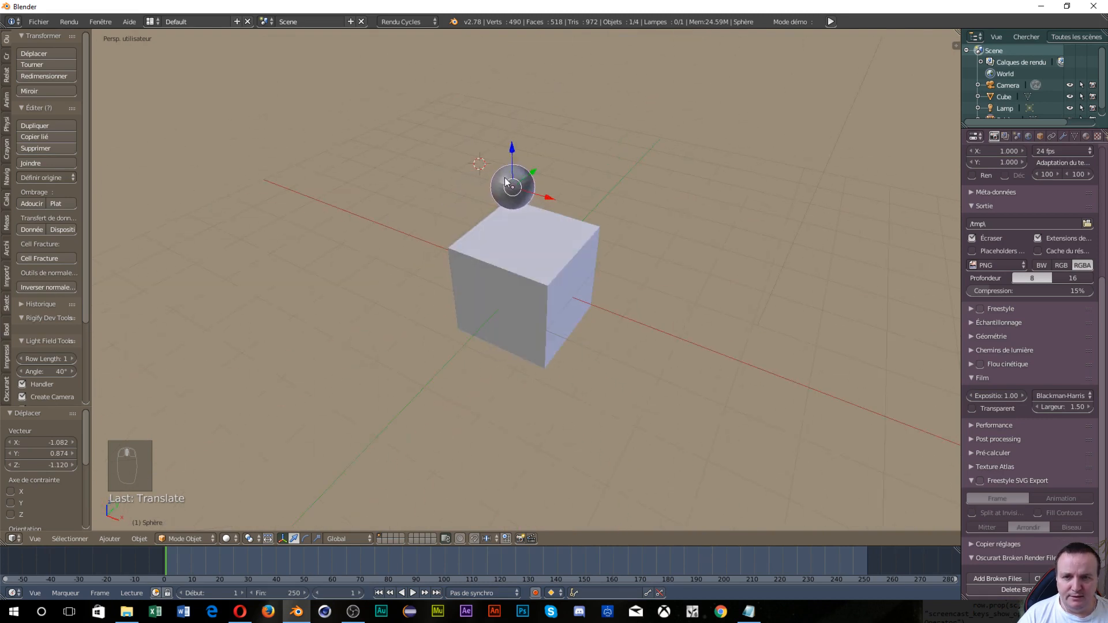
middle_drag(576, 247, 596, 337)
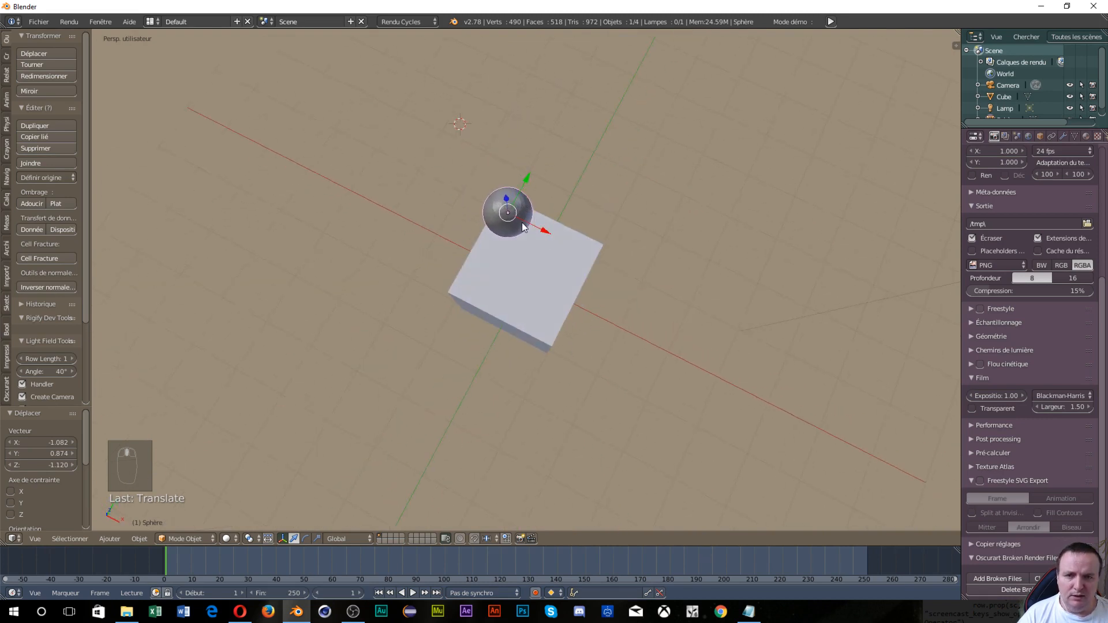
middle_drag(573, 300, 508, 322)
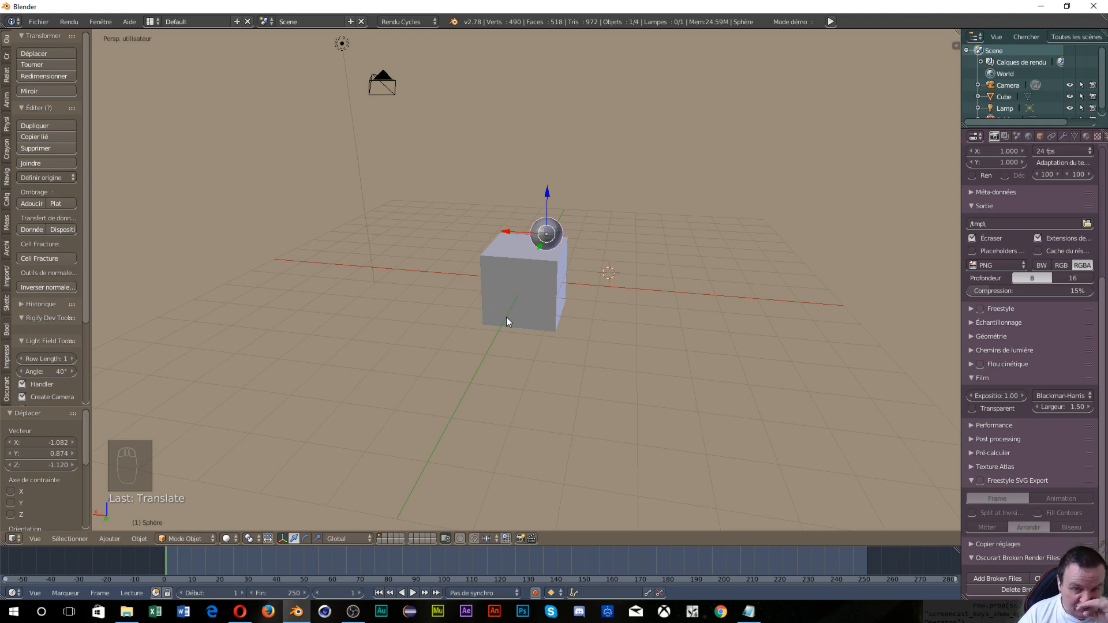
Step: View the scene through the camera and return to the user perspective view
key(q)
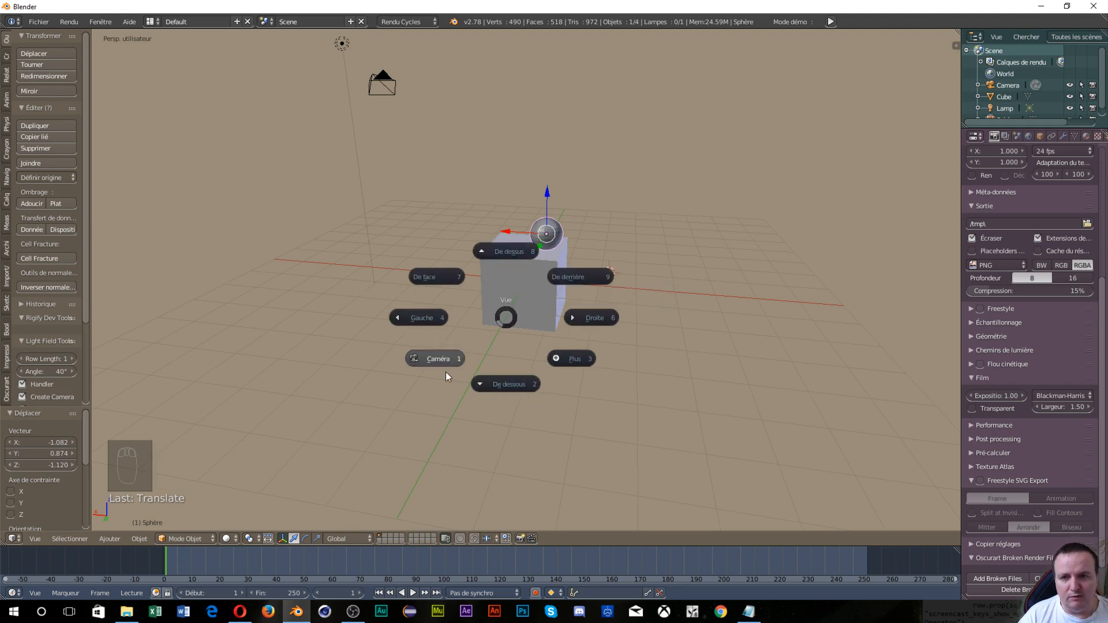
click(430, 365)
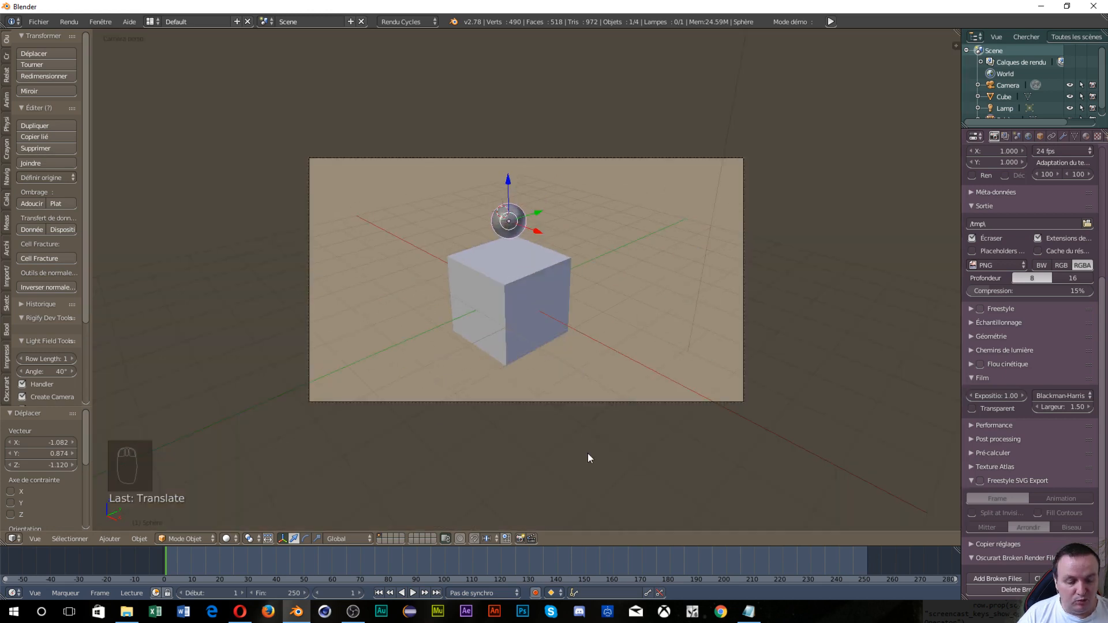
key(KP_0)
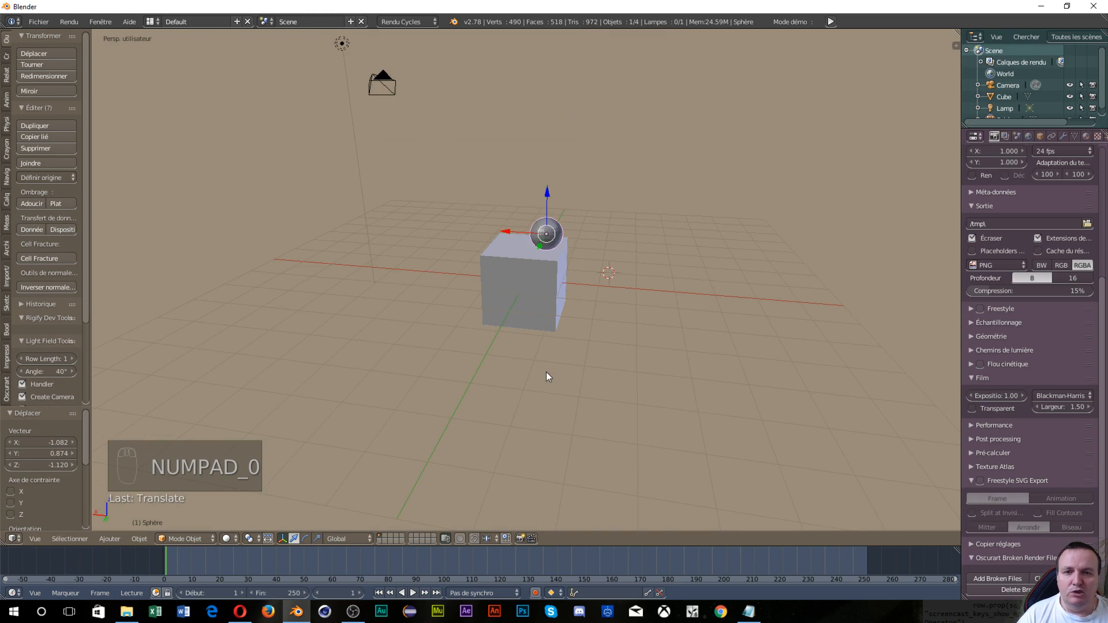
middle_drag(546, 372, 545, 378)
Step: In the top view, move the sphere about 0.33 in X and -0.16 in Y, and check its height above the cube
key(KP_7)
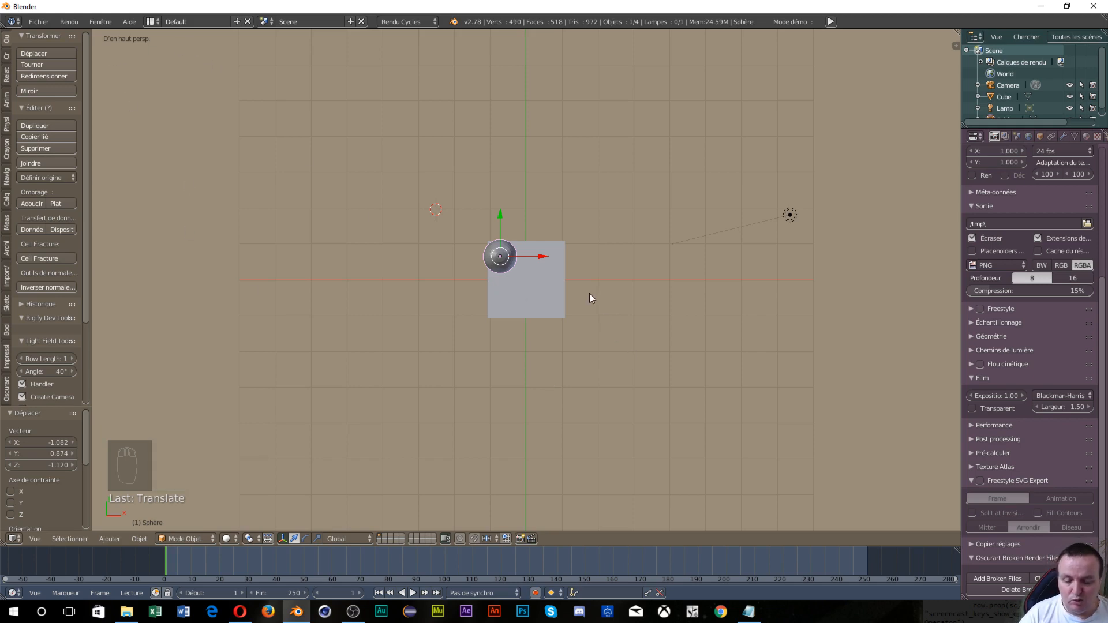
key(g)
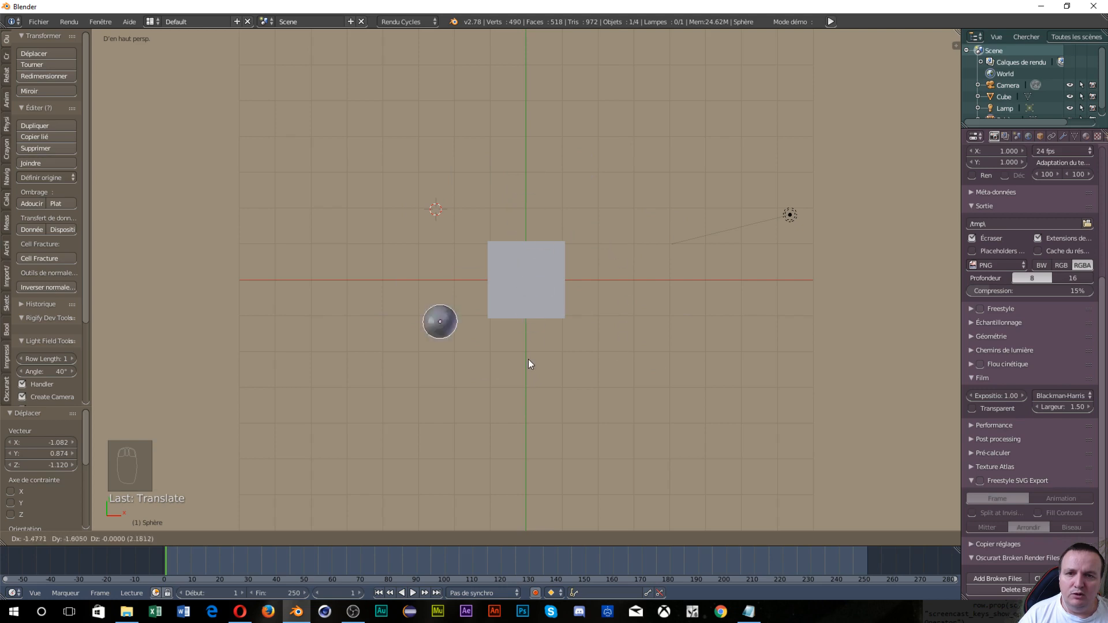
click(602, 299)
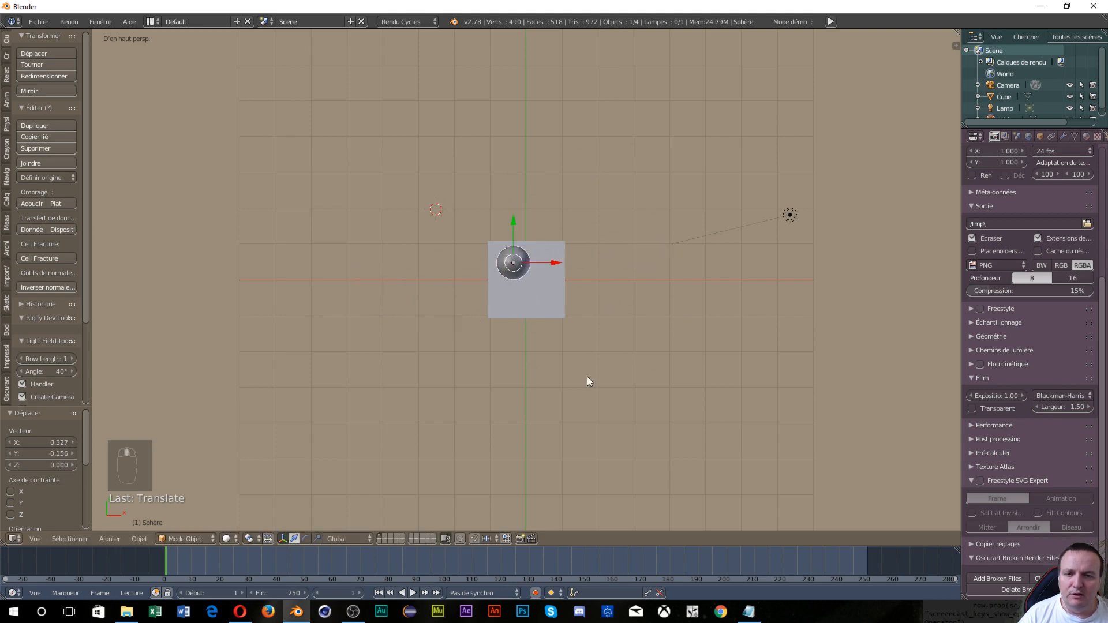
middle_drag(587, 376, 570, 269)
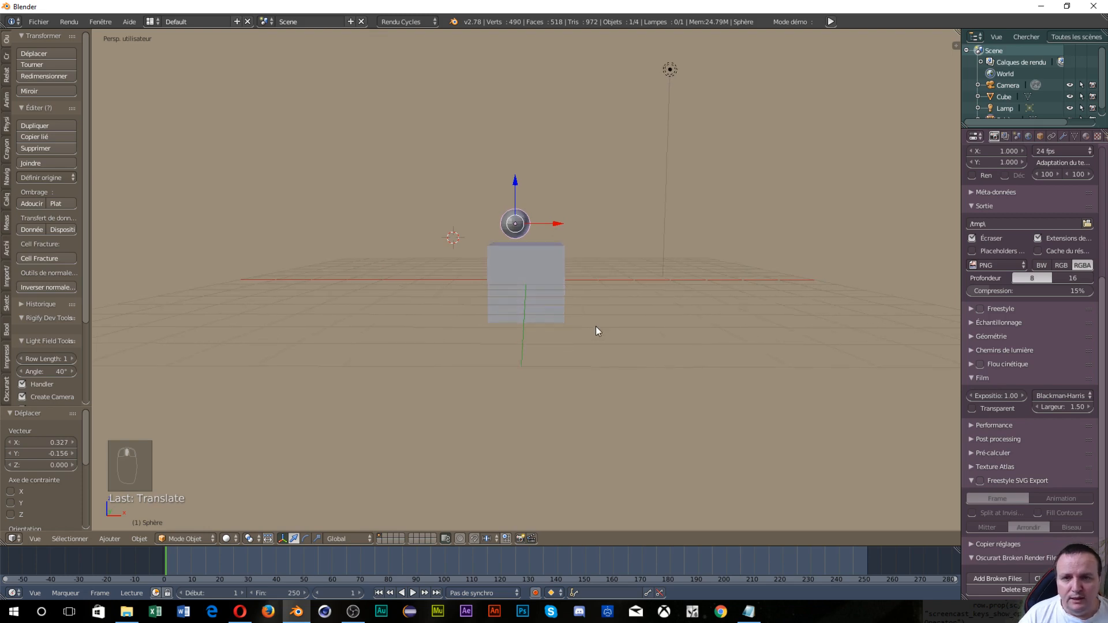
scroll(596, 327, up, 4)
middle_drag(592, 343, 592, 348)
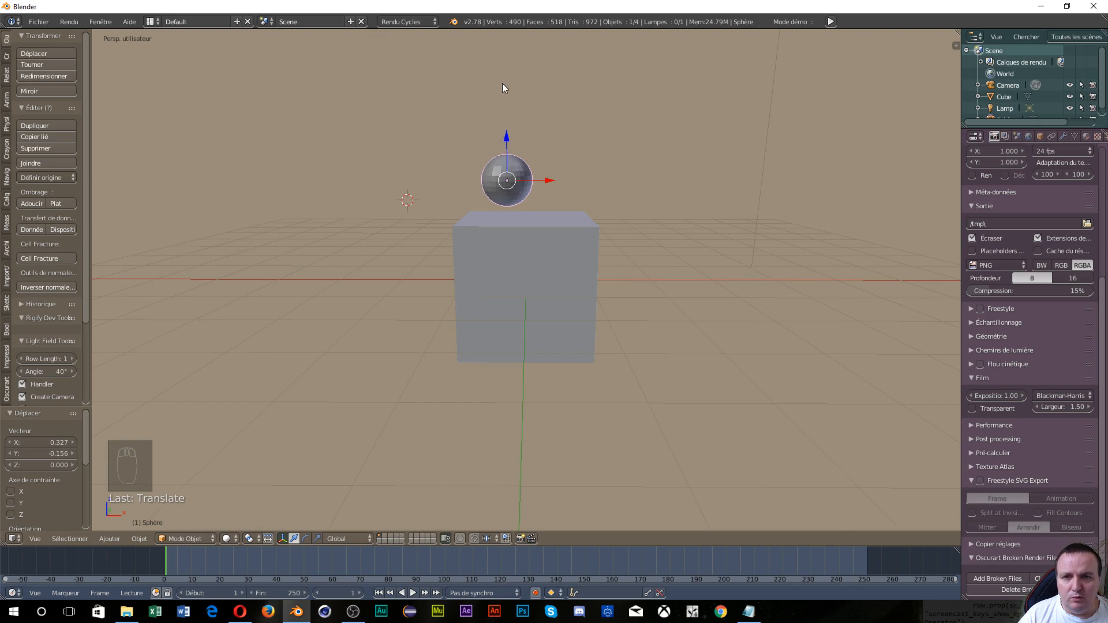
Step: Return to the top view and move the sphere toward the cube's positive X edge, about 0.88 in X and -0.49 in Y
key(KP_7)
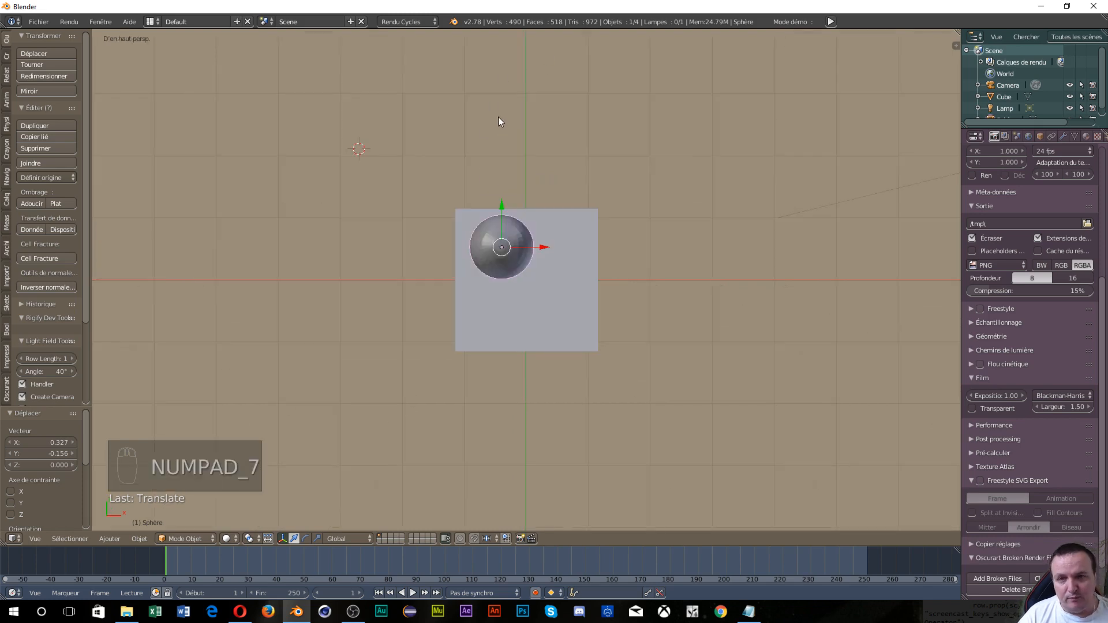
key(g)
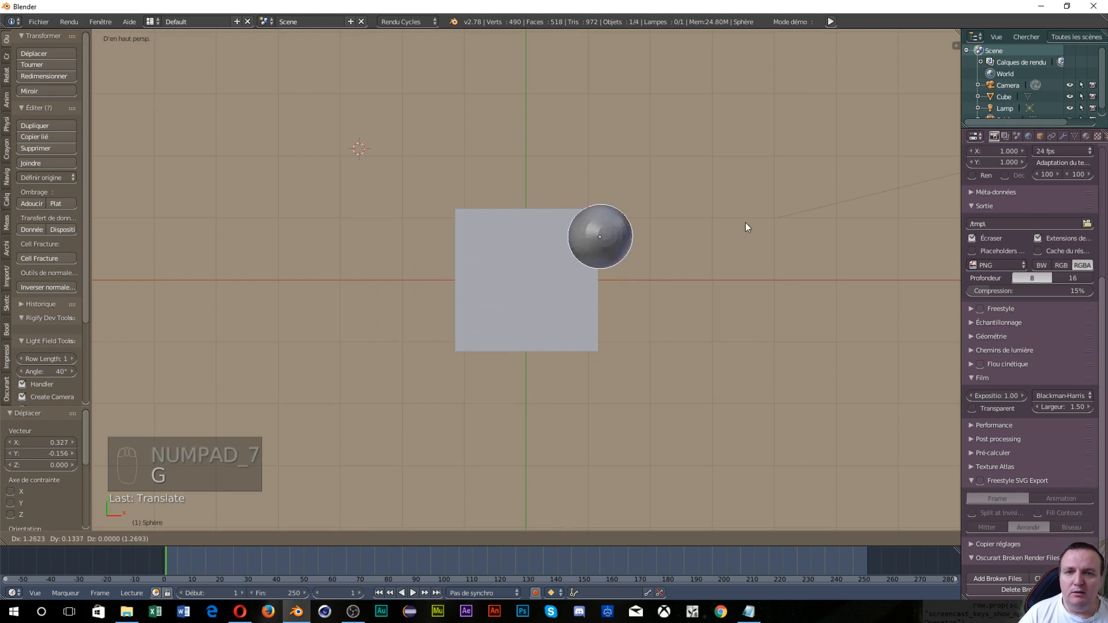
click(716, 272)
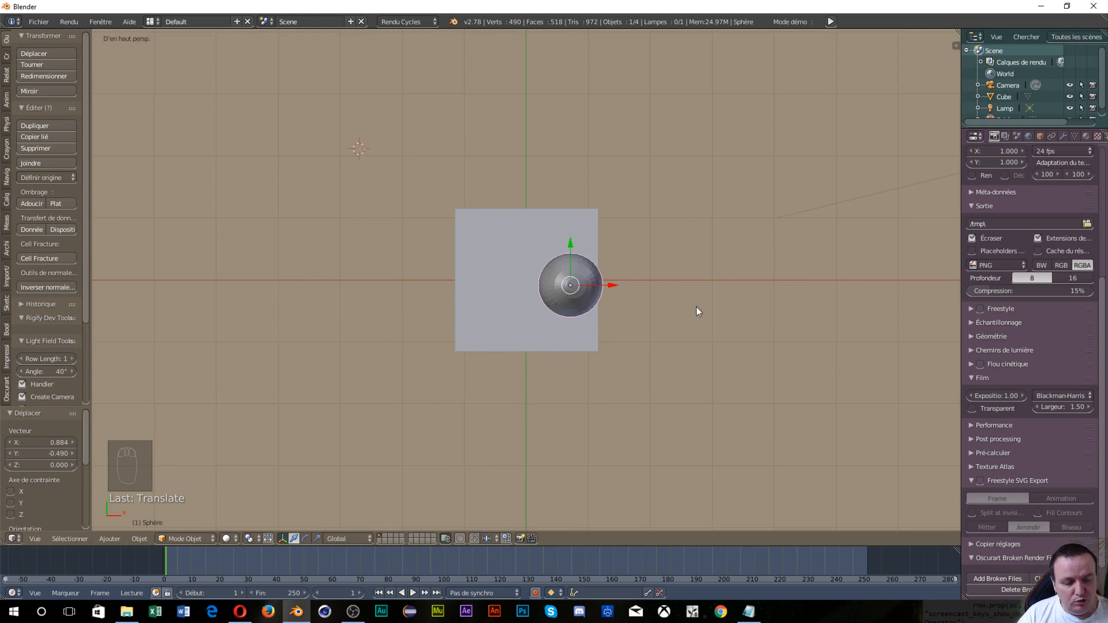
Step: In the bottom view, move the sphere toward the cube's negative X edge, about -1.78 in X and -0.45 in Y
key(ctrl+KP_7)
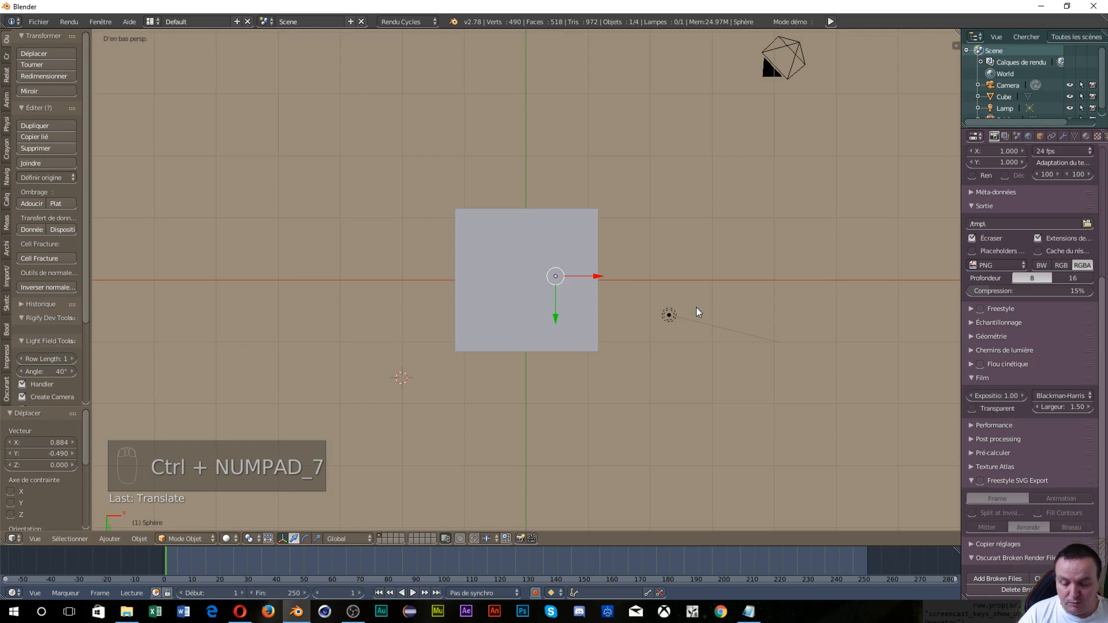
key(g)
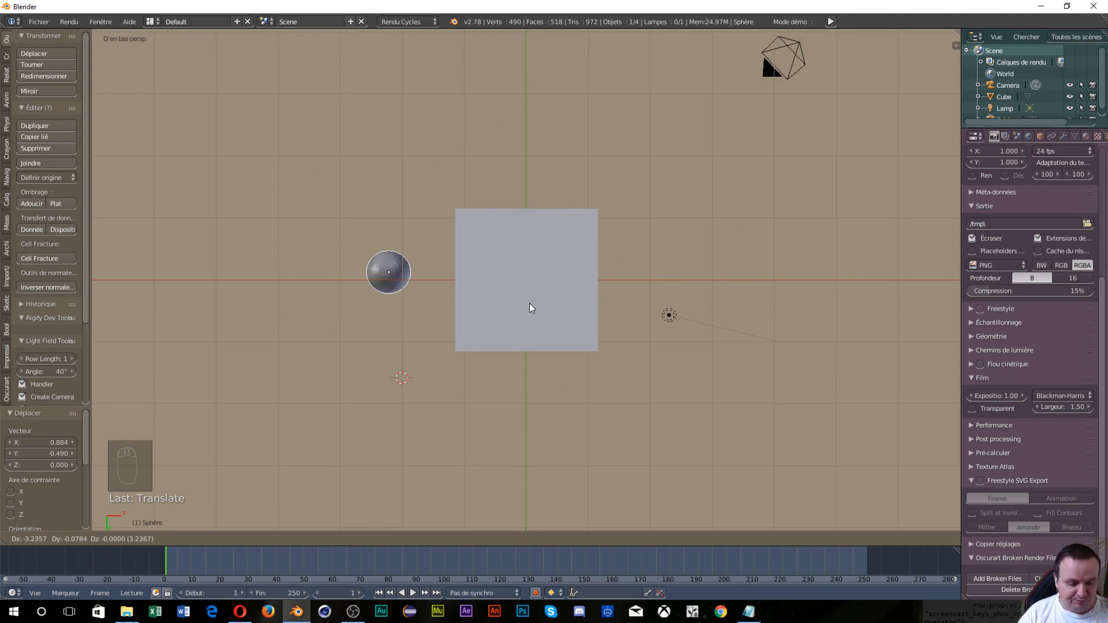
click(612, 286)
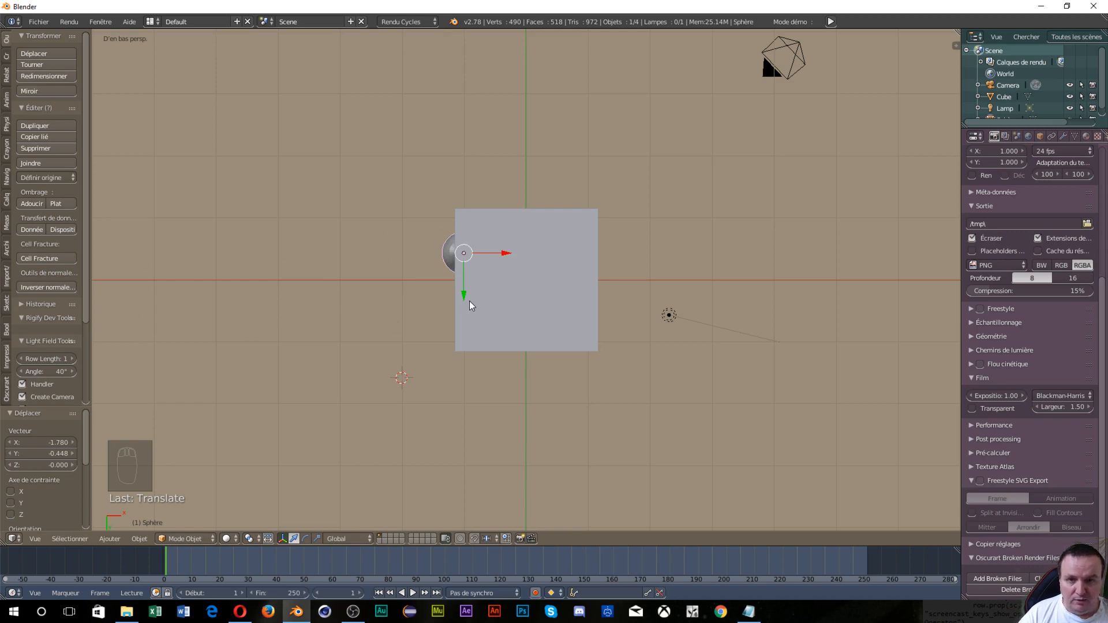
Step: In the front view, move the sphere about -0.495 in X and 0.078 in Z
key(KP_1)
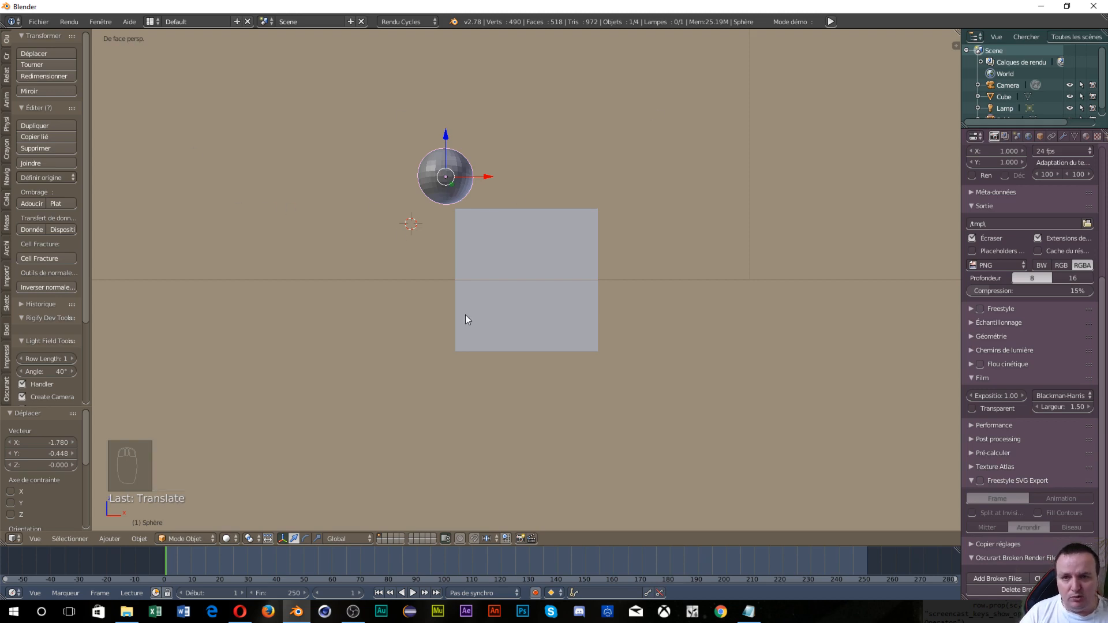
key(g)
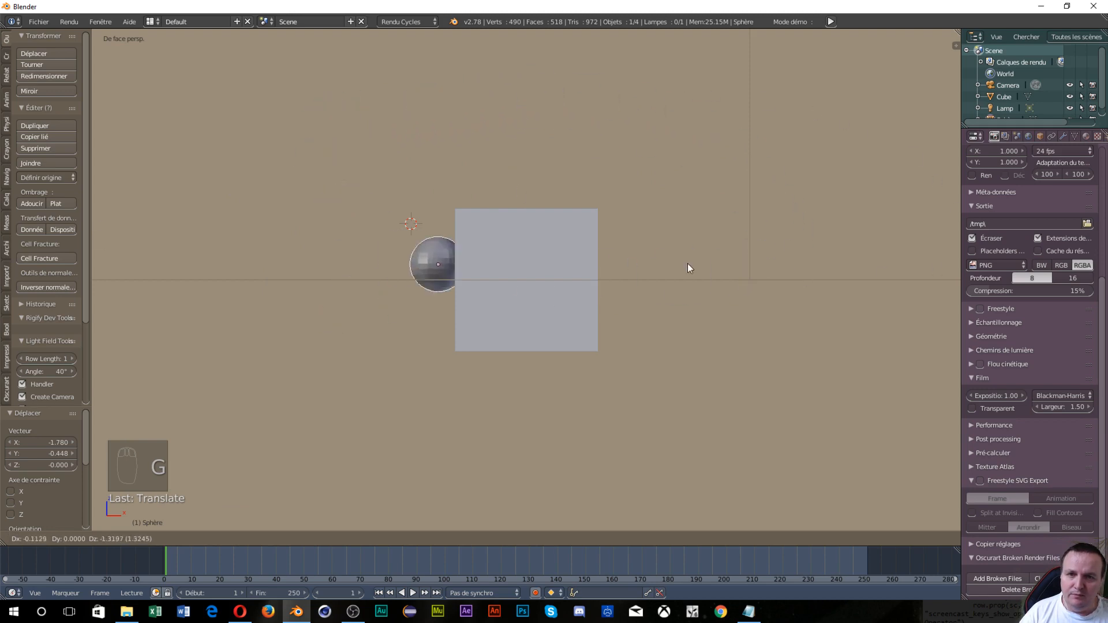
click(598, 166)
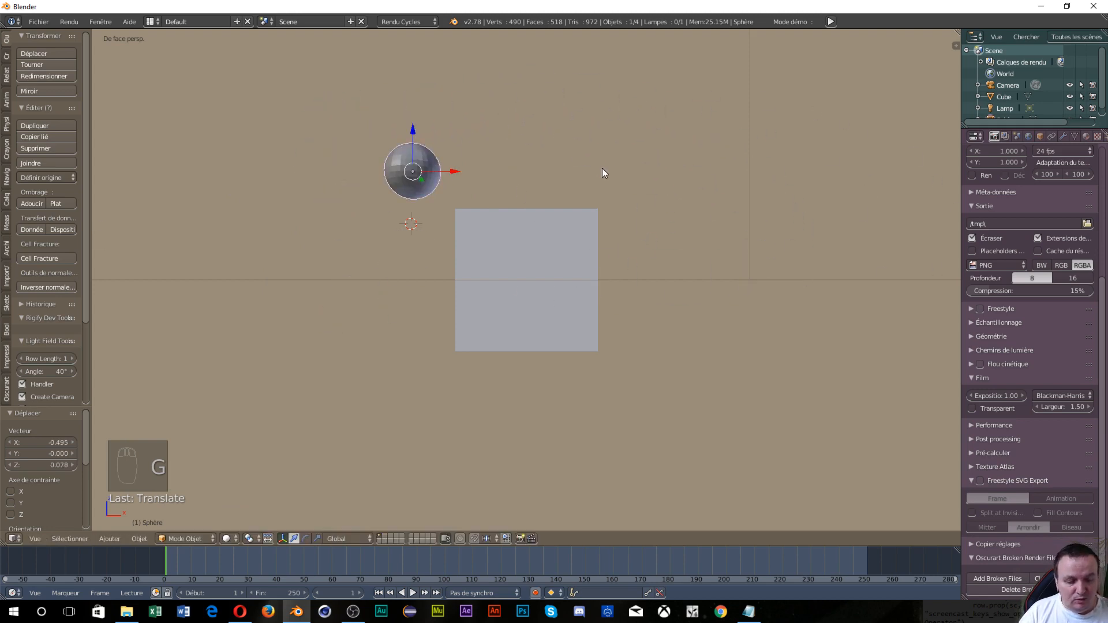
Step: In the right view, move the sphere to the cube's upper negative Y edge, about -0.82 in Y and -0.18 in Z
key(KP_3)
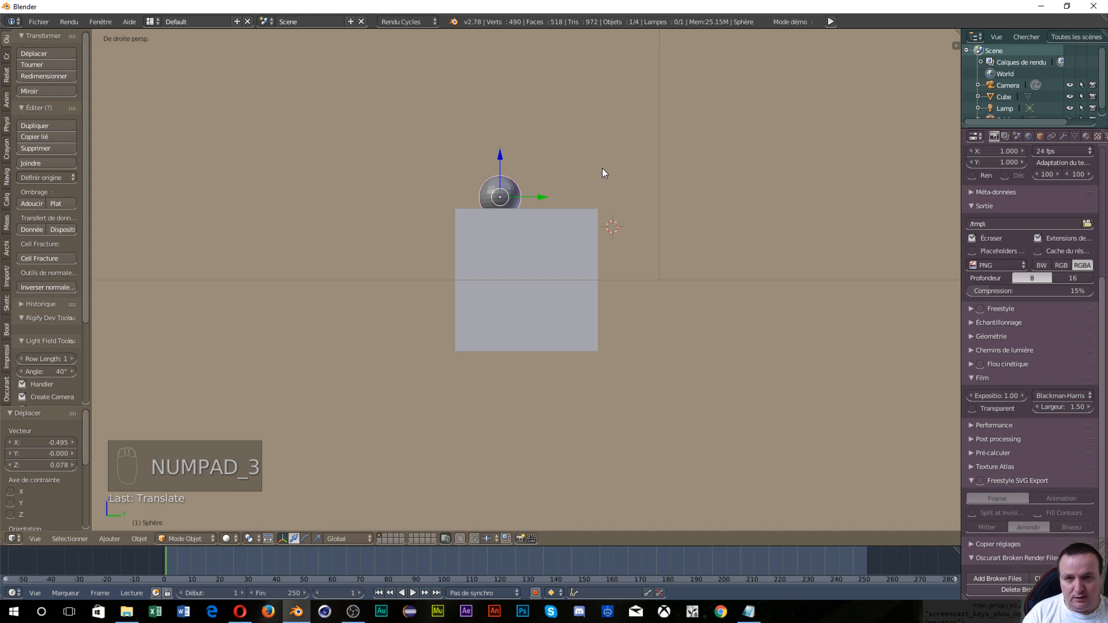
key(g)
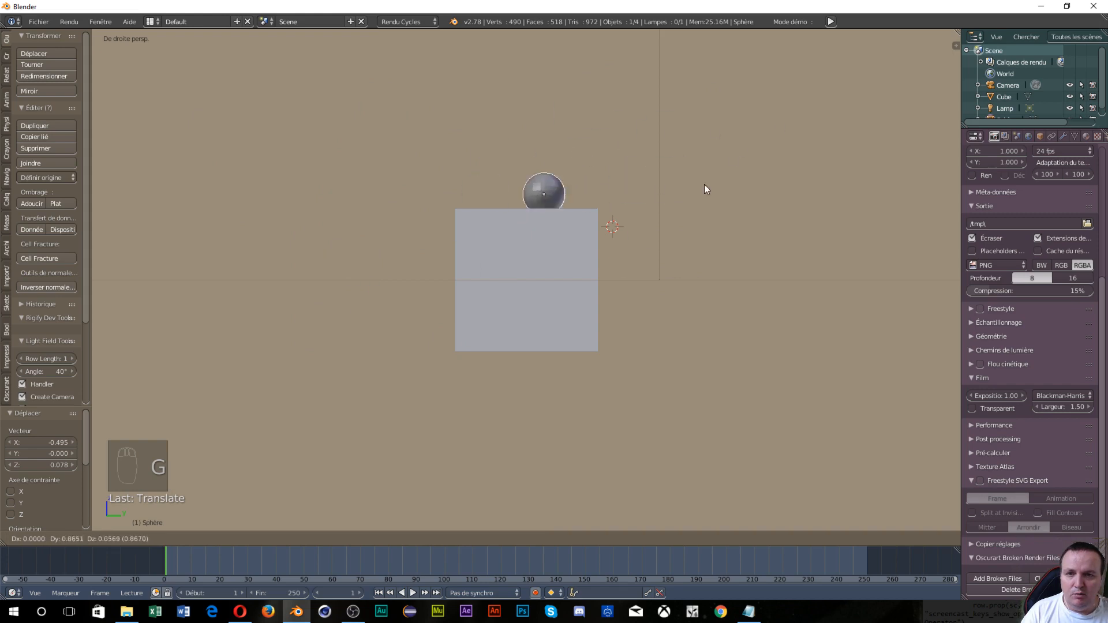
click(563, 183)
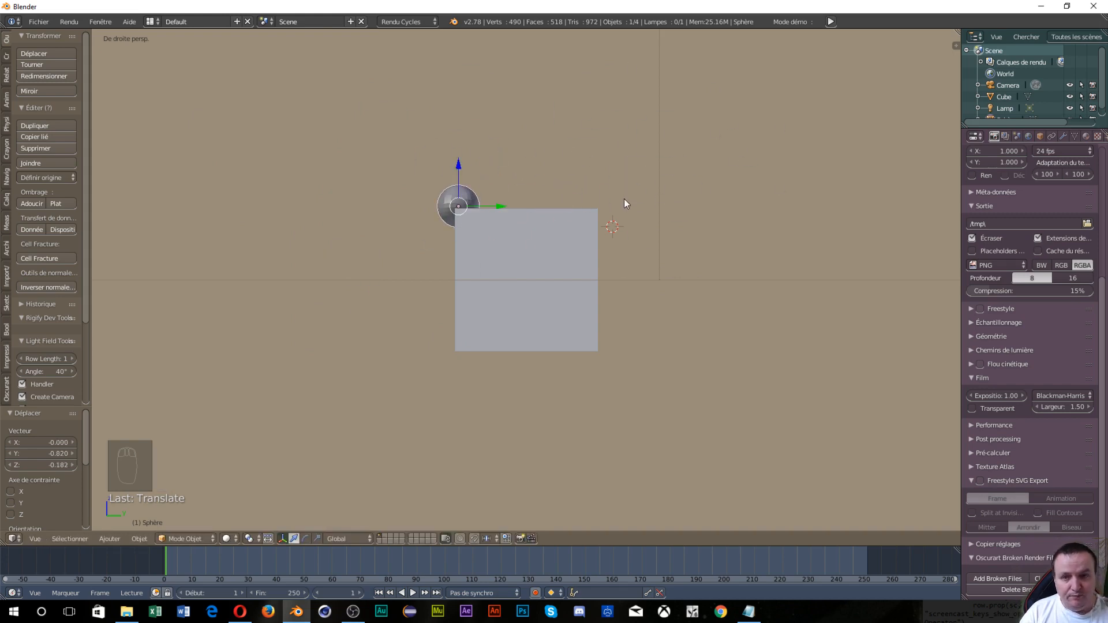
Step: In the back view, move the sphere above the cube, about 1.30 in X and 0.995 in Z
key(shift+KP_1)
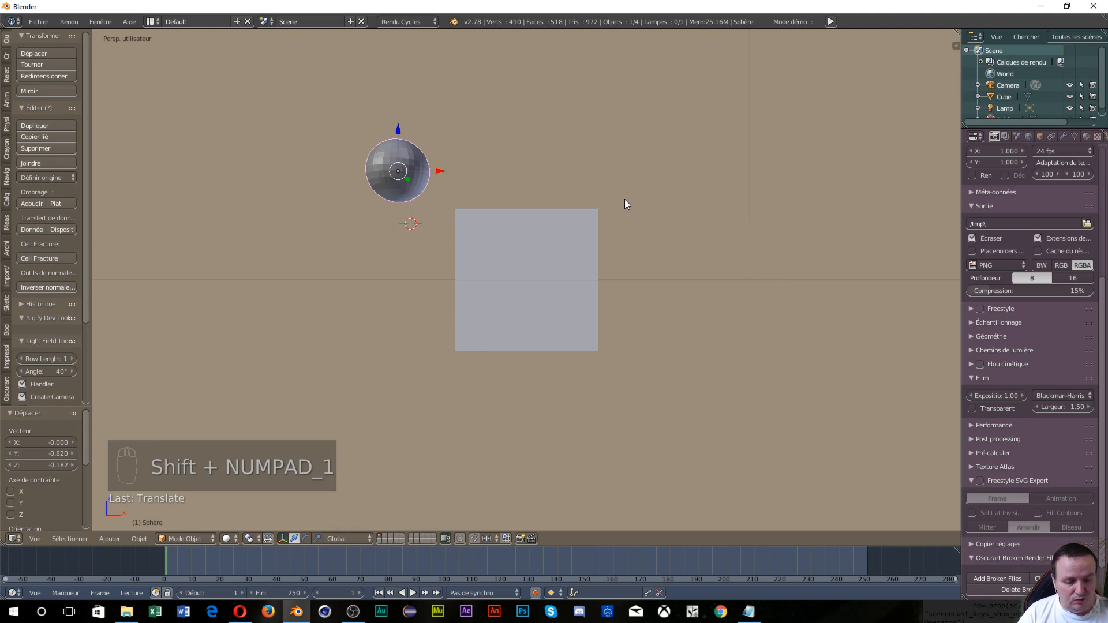
key(shift+KP_1)
key(ctrl+KP_1)
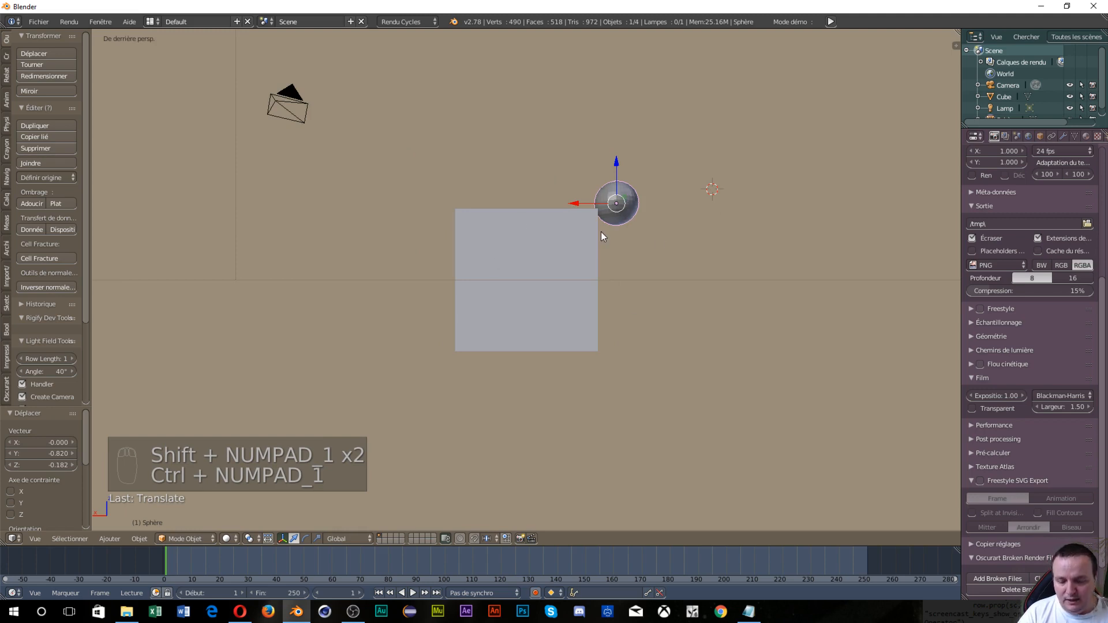
key(g)
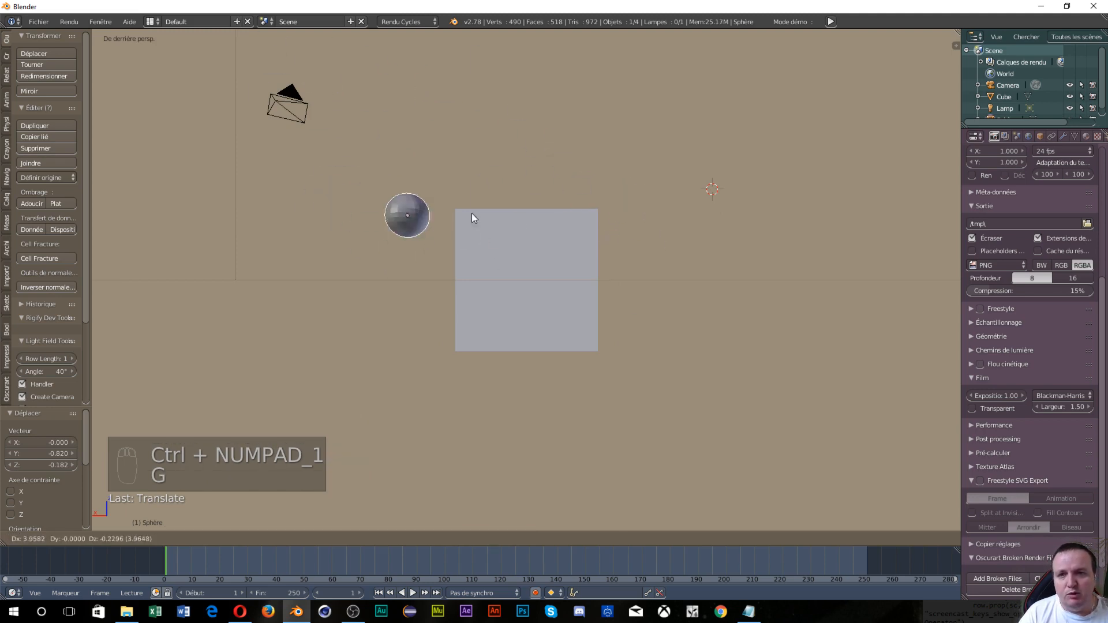
click(541, 175)
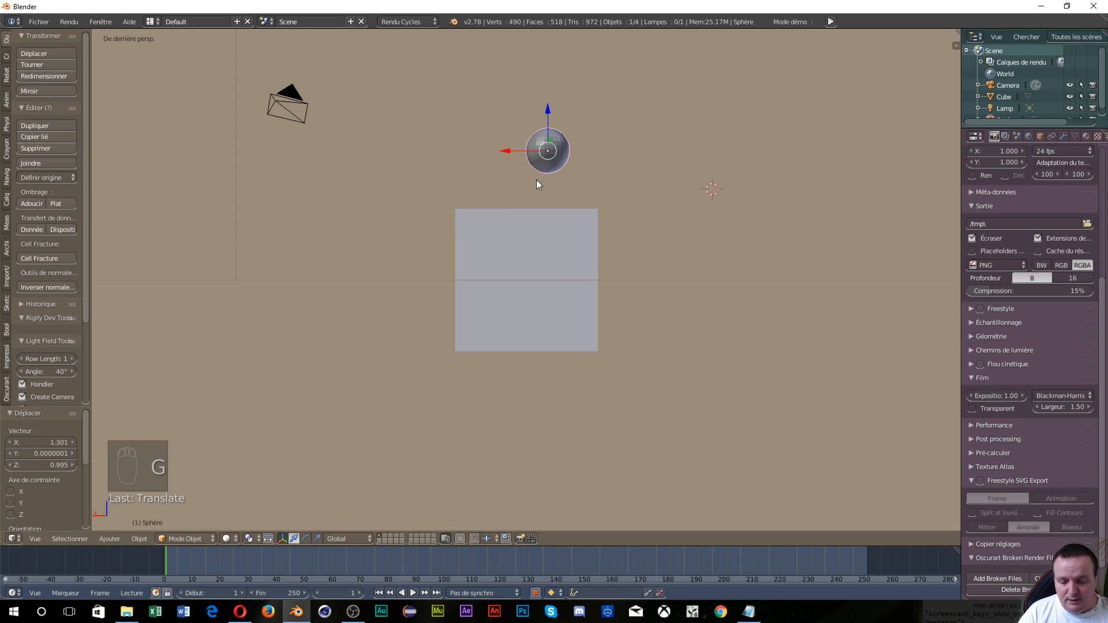
Step: Compare the sphere and cube in the left, right, front, back, top and bottom views
key(ctrl+KP_3)
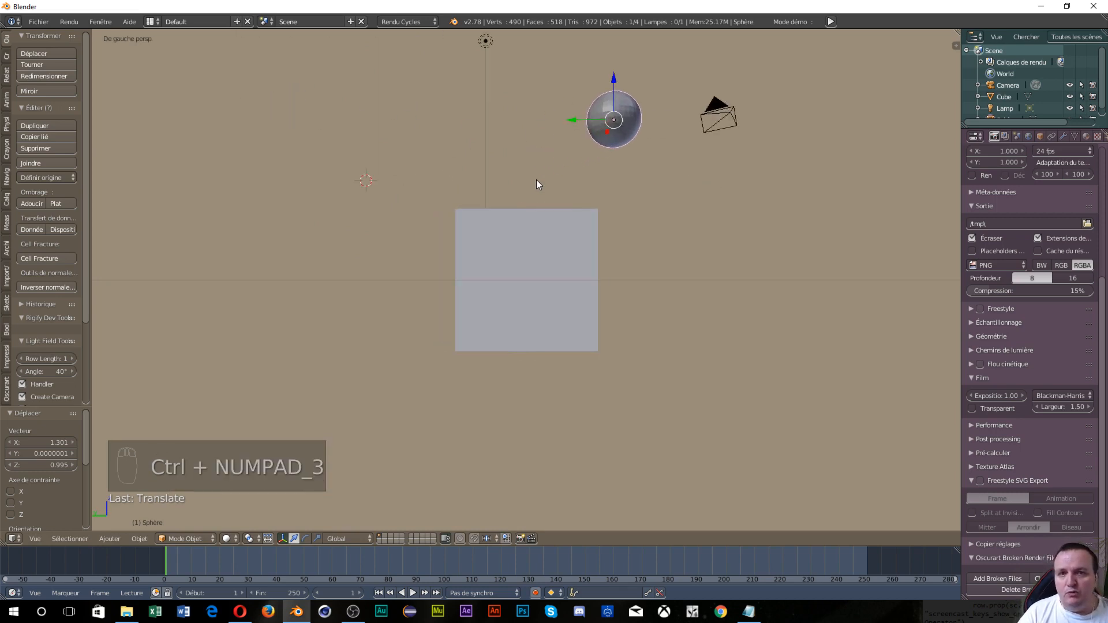
key(KP_3)
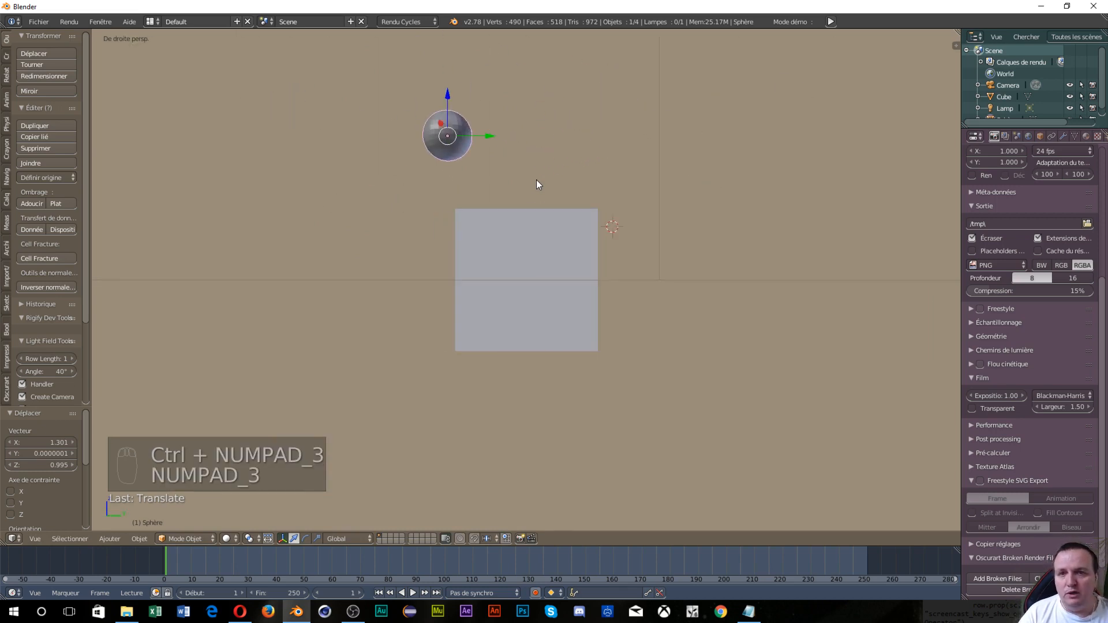
key(ctrl+KP_3)
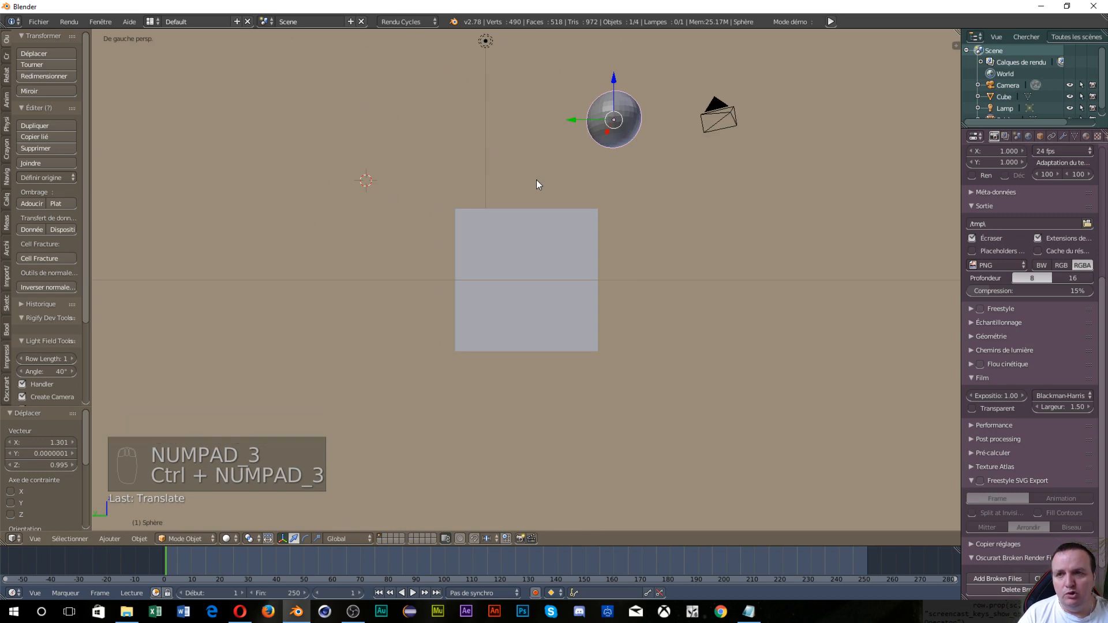
key(KP_1)
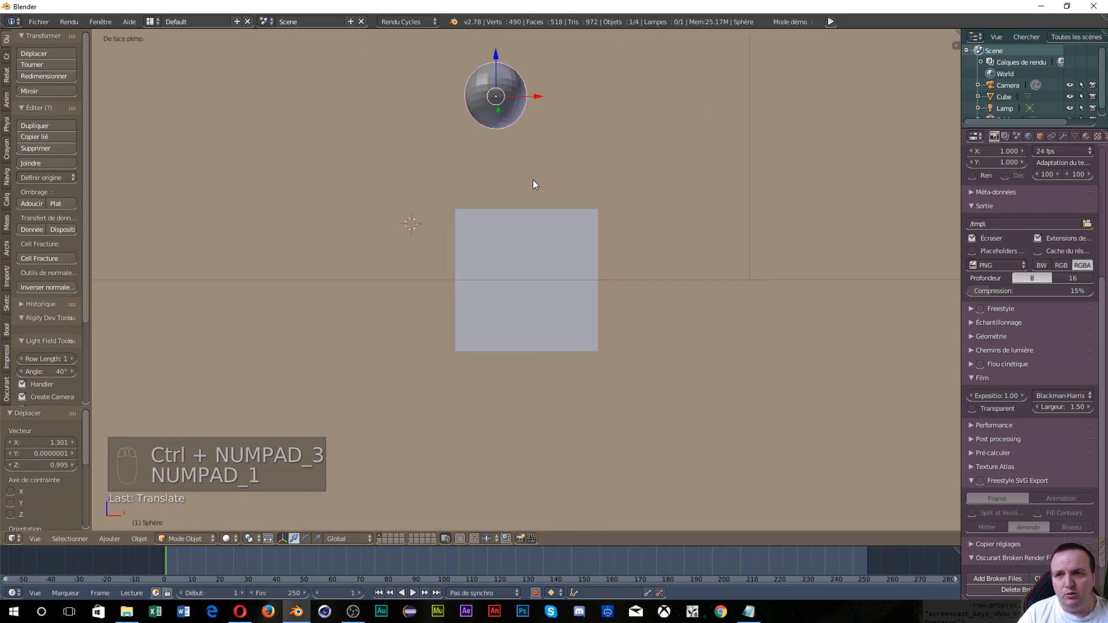
key(ctrl+KP_1)
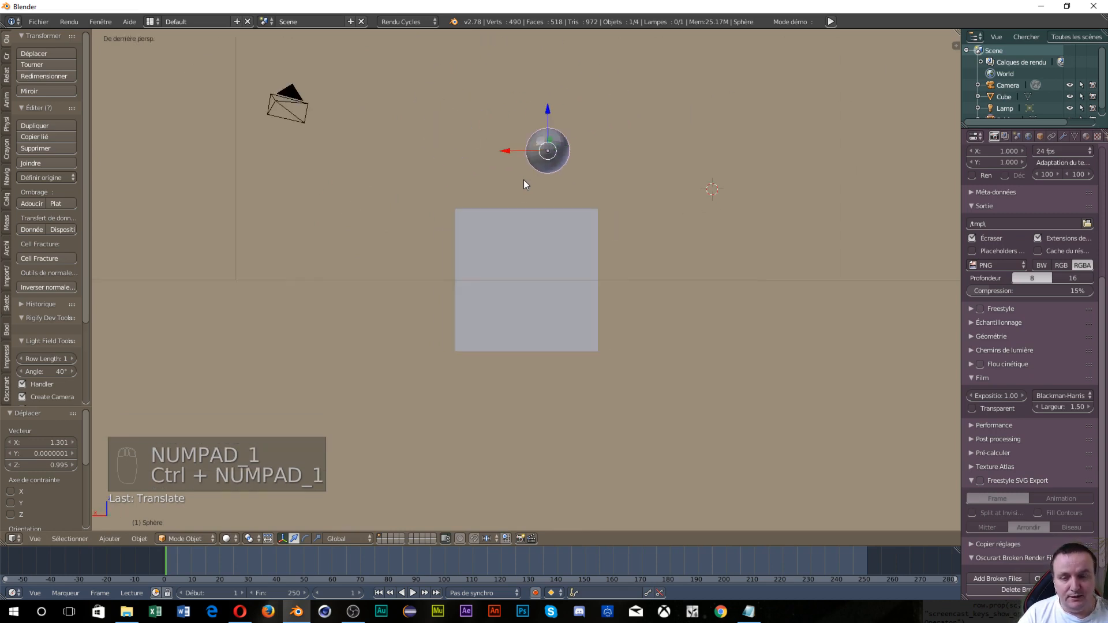
key(KP_7)
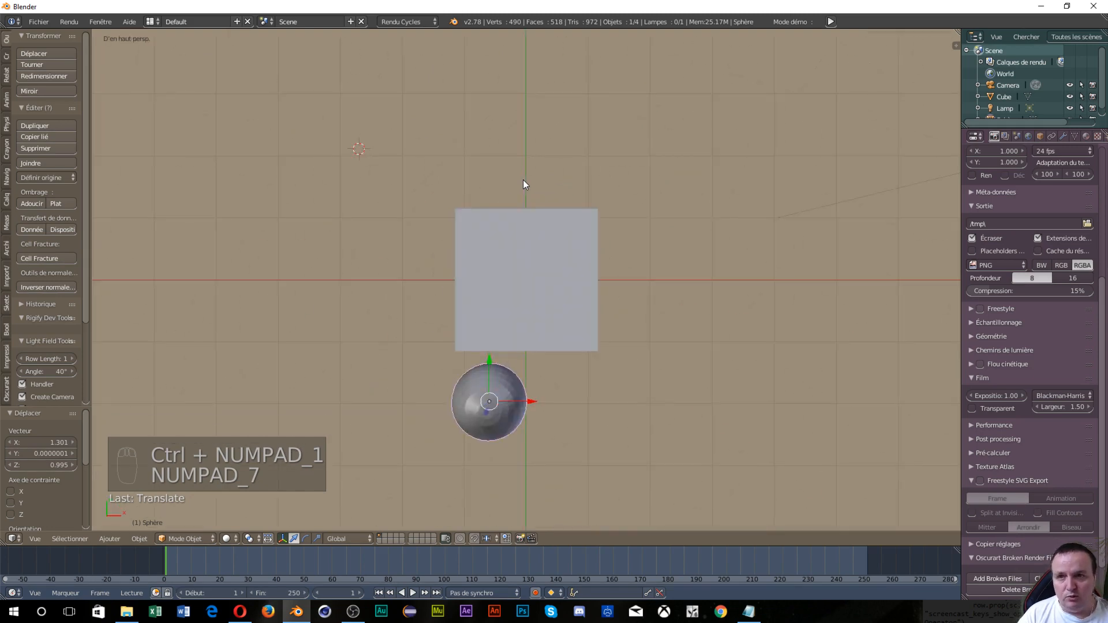
key(ctrl+KP_7)
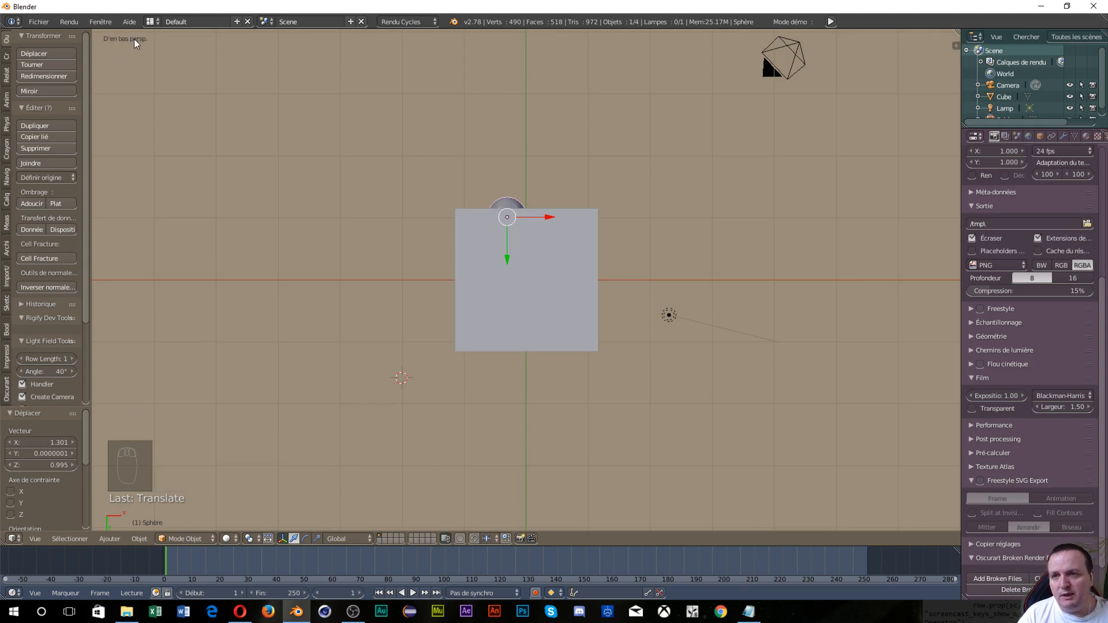
Step: Orbit out of the bottom view into a user perspective from above and zoom in on the cube
middle_drag(270, 127, 360, 239)
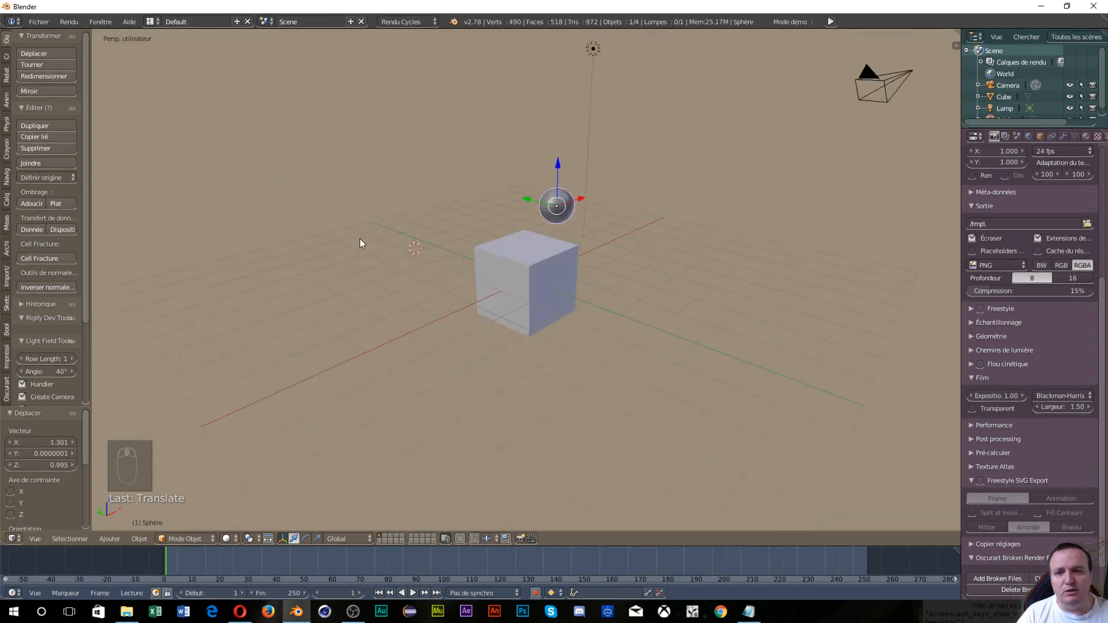
scroll(425, 324, up, 3)
scroll(425, 324, down, 3)
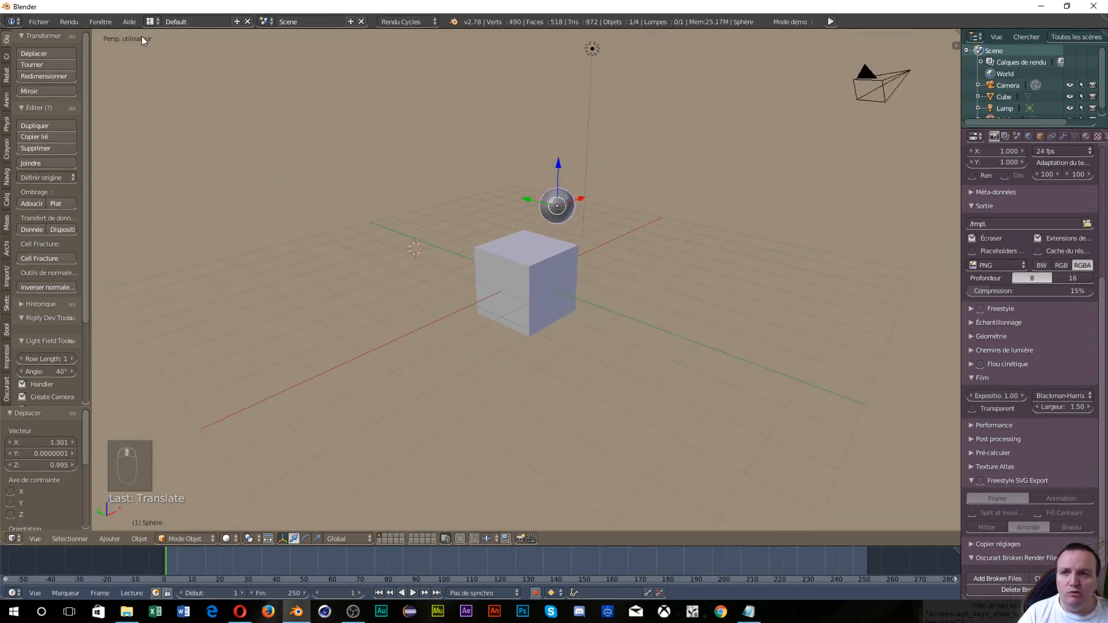
scroll(523, 385, up, 3)
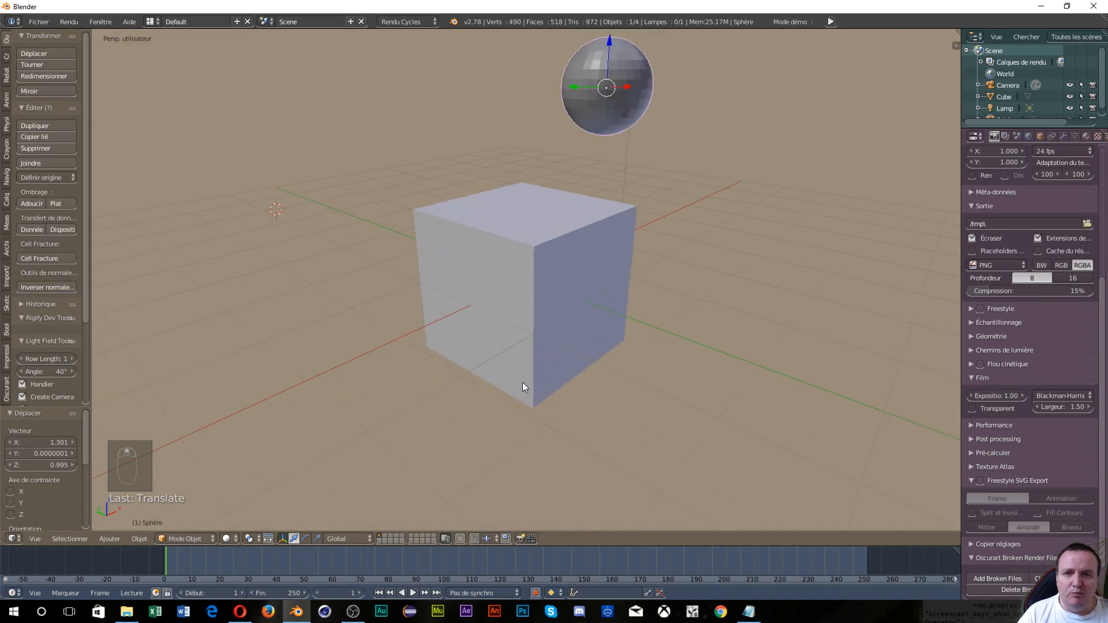
scroll(523, 385, down, 3)
scroll(524, 386, up, 3)
scroll(524, 386, up, 1)
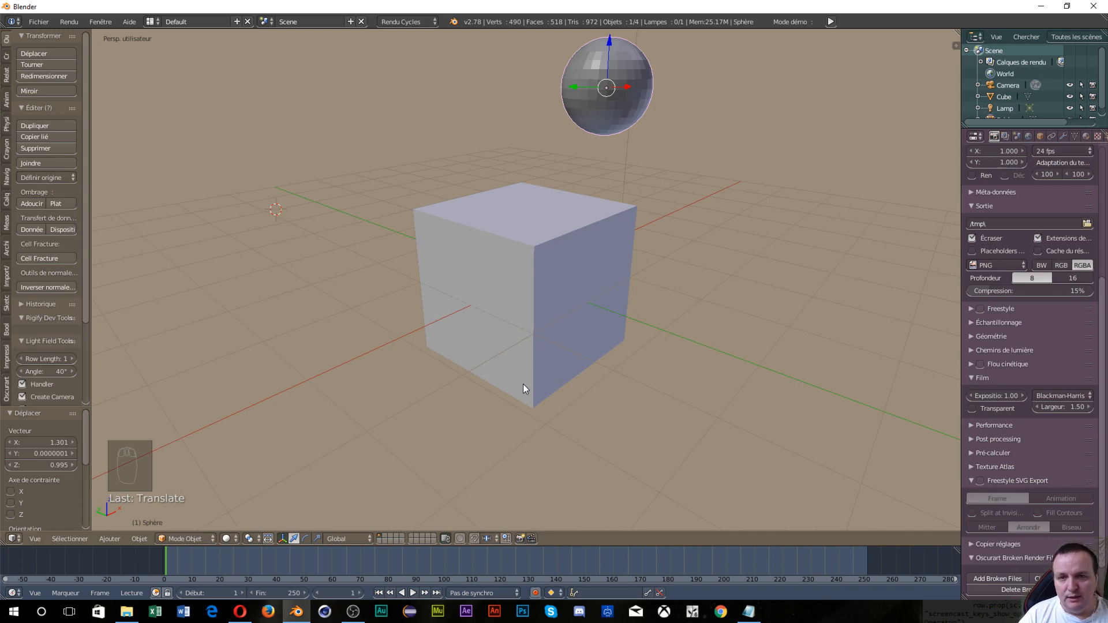
Step: Inspect the cube from another angle in orthographic projection and return to perspective projection to compare
key(KP_5)
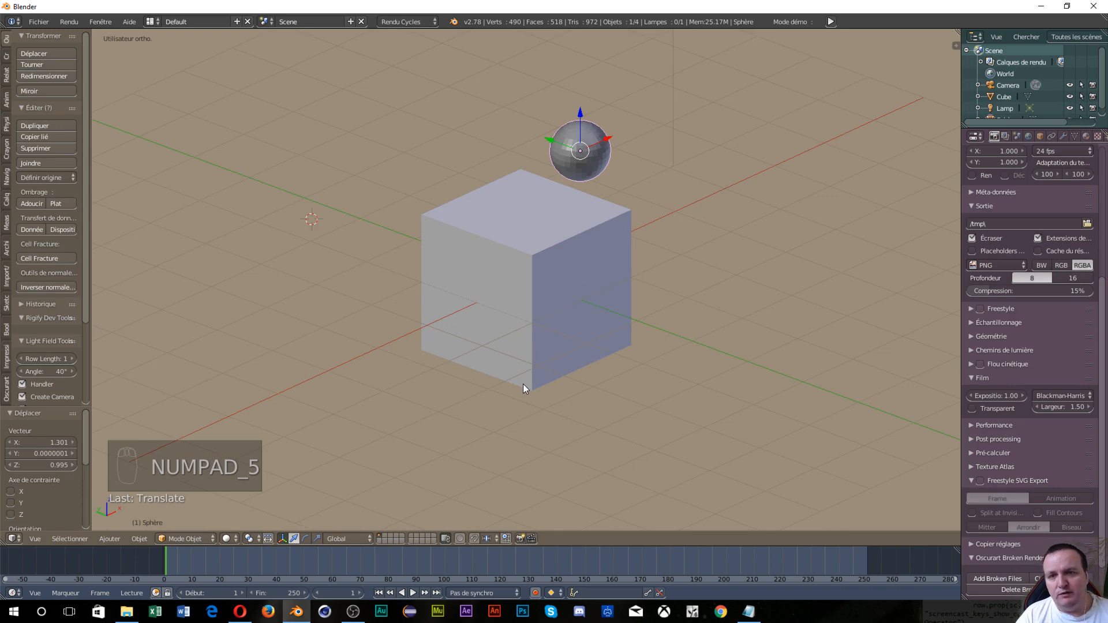
middle_drag(728, 352, 418, 357)
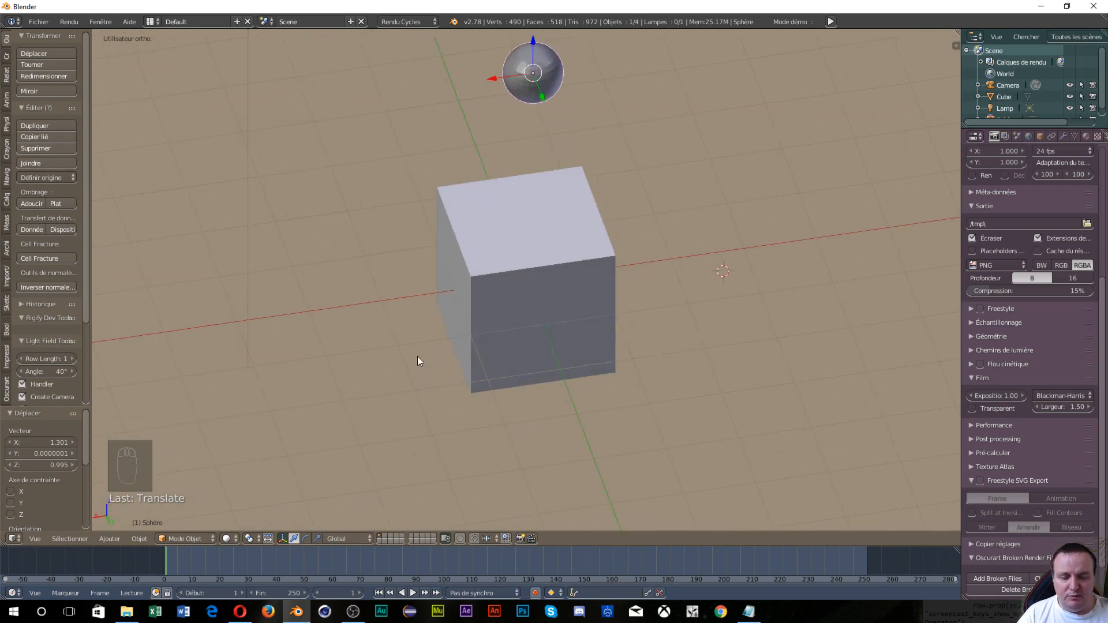
key(KP_5)
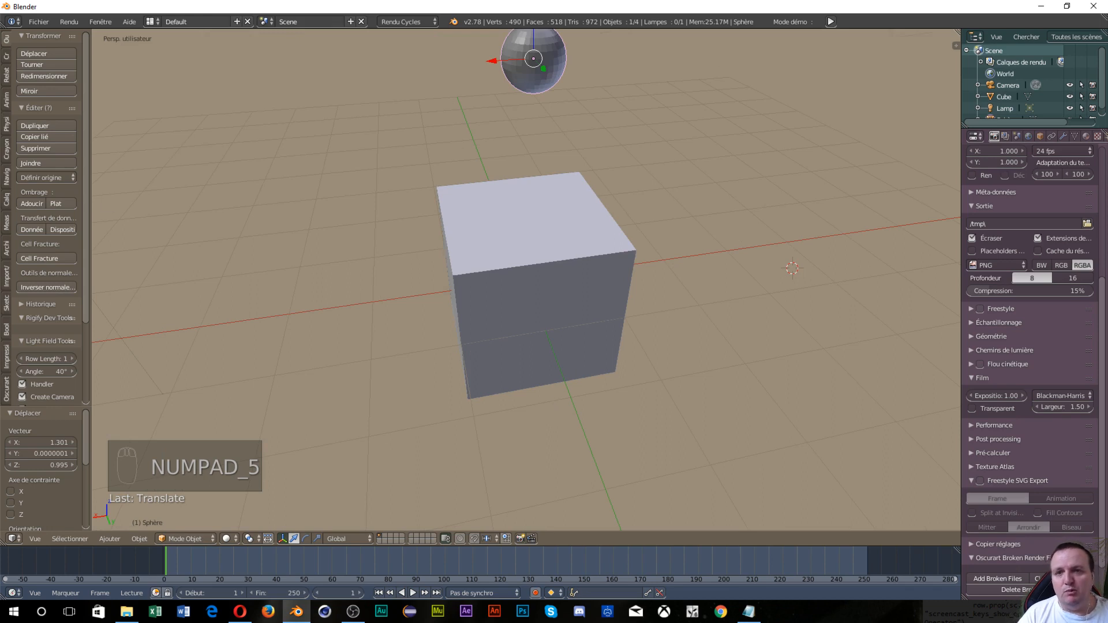
middle_drag(476, 300, 499, 281)
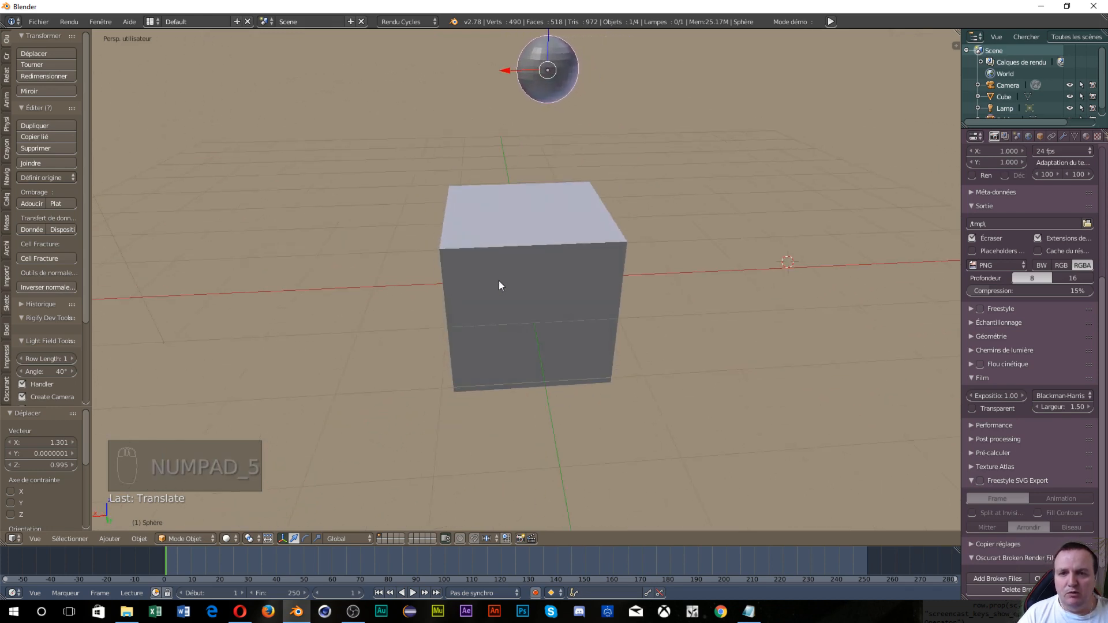
Step: Delete the cube and the sphere from the scene
right_click(519, 283)
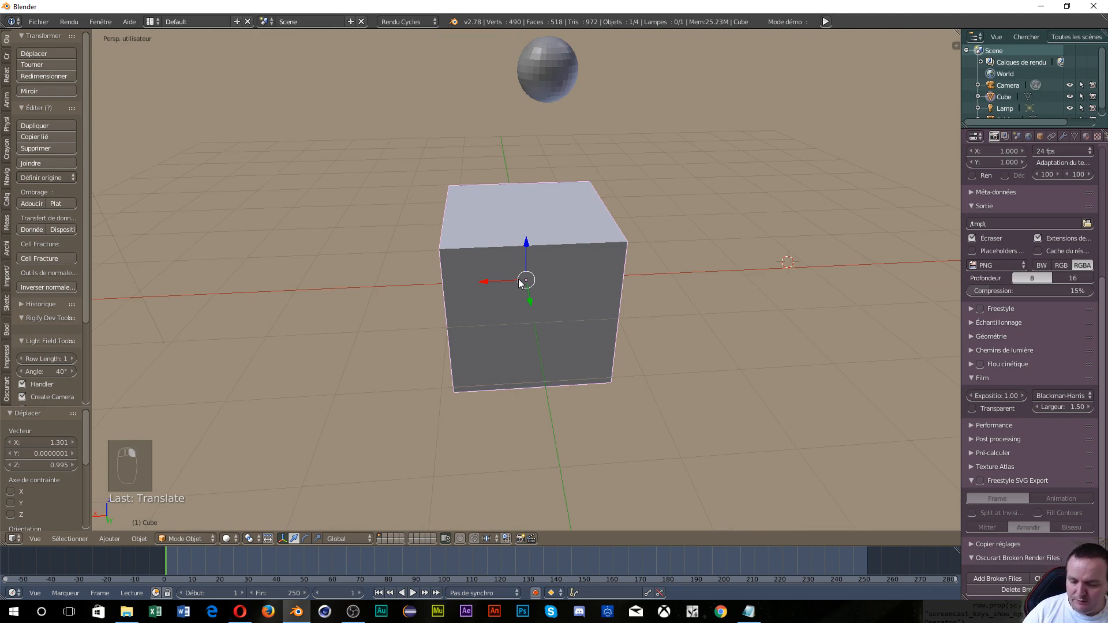
key(x)
click(476, 279)
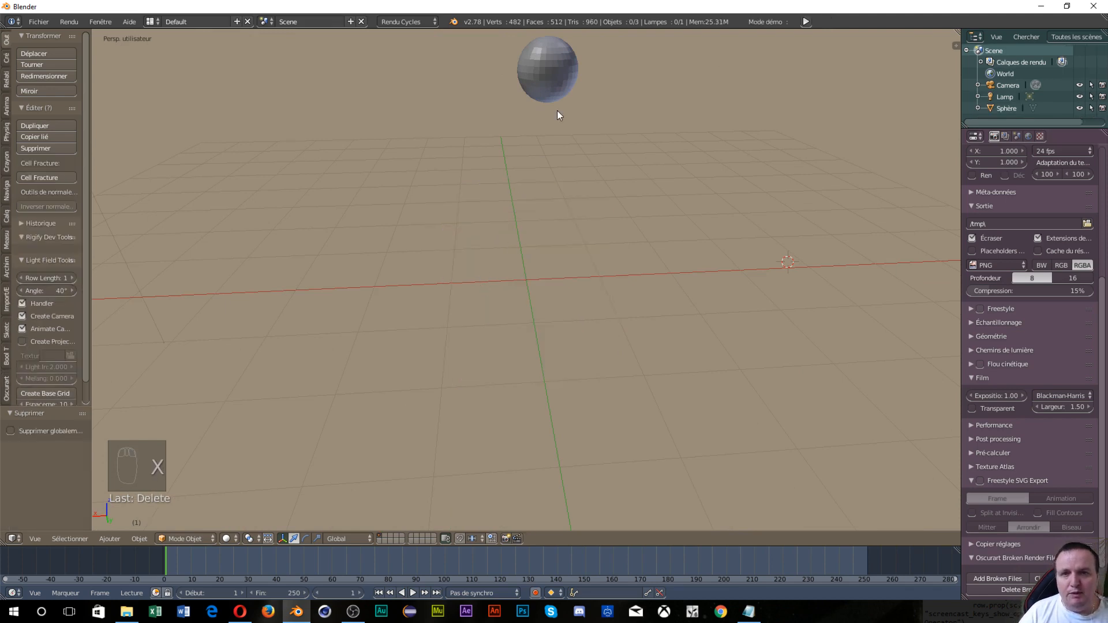
right_click(555, 92)
key(x)
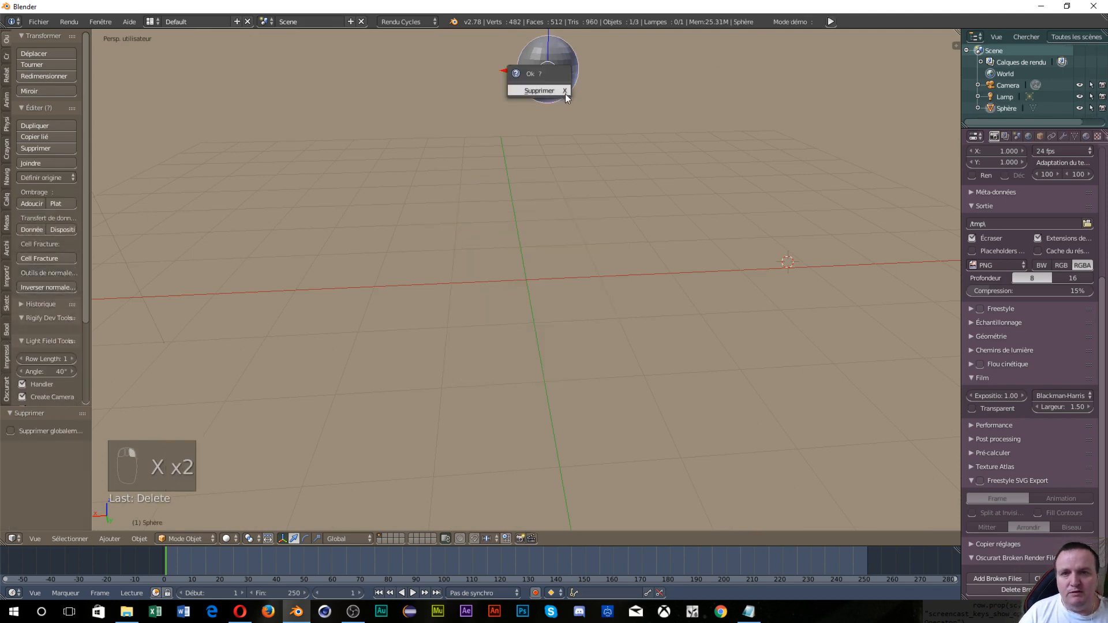
click(515, 91)
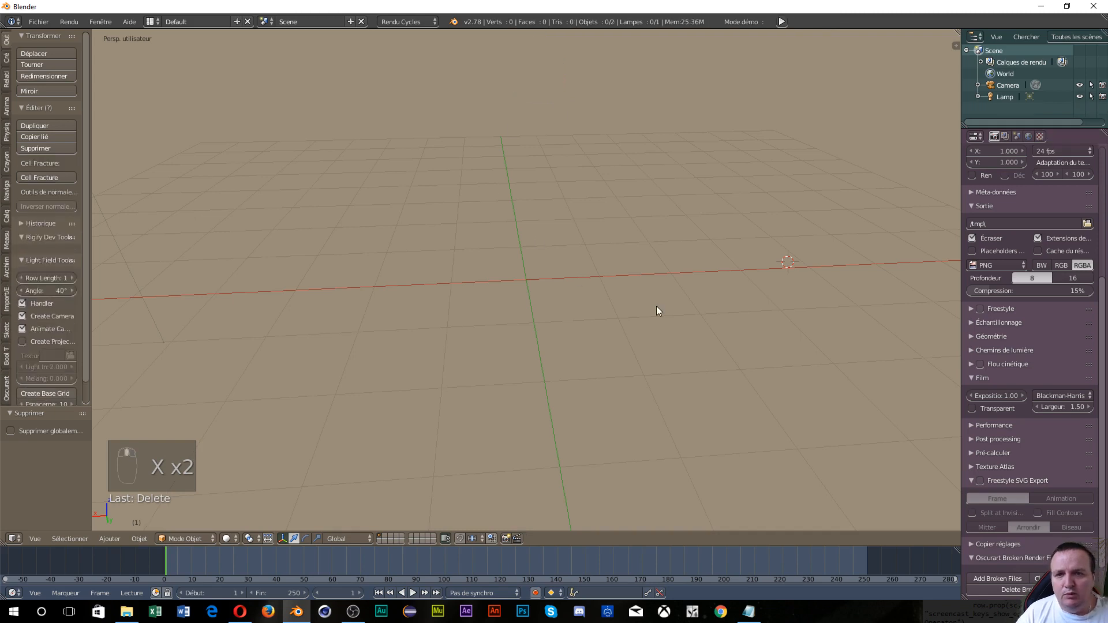
Step: From a low perspective view, place the 3D cursor just above the crossing of the red and green axes
middle_drag(657, 310, 650, 309)
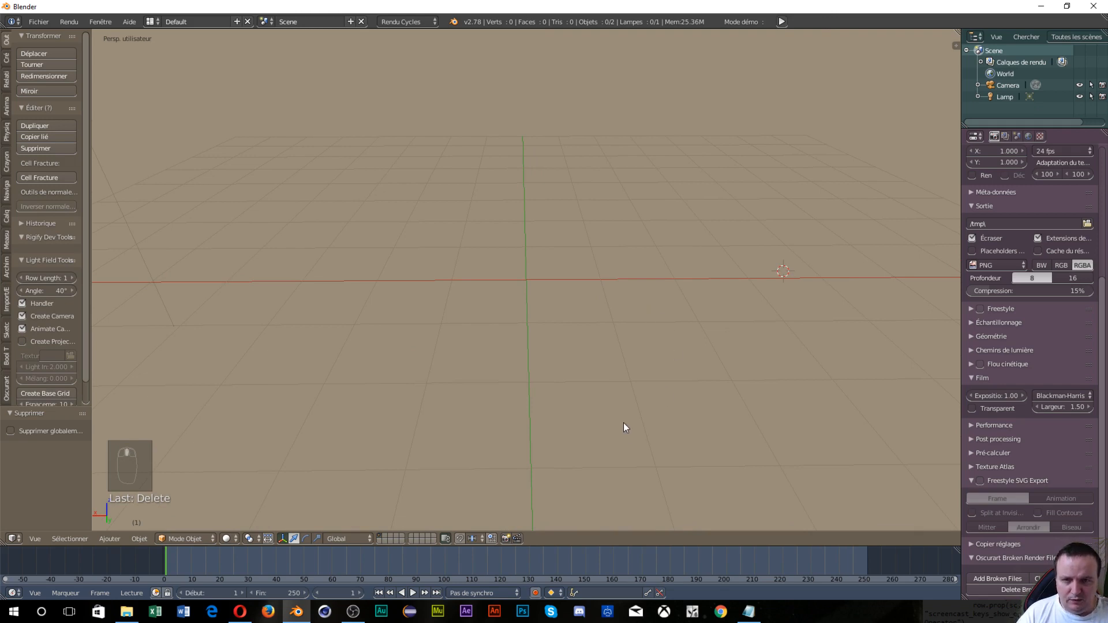
middle_drag(623, 423, 624, 389)
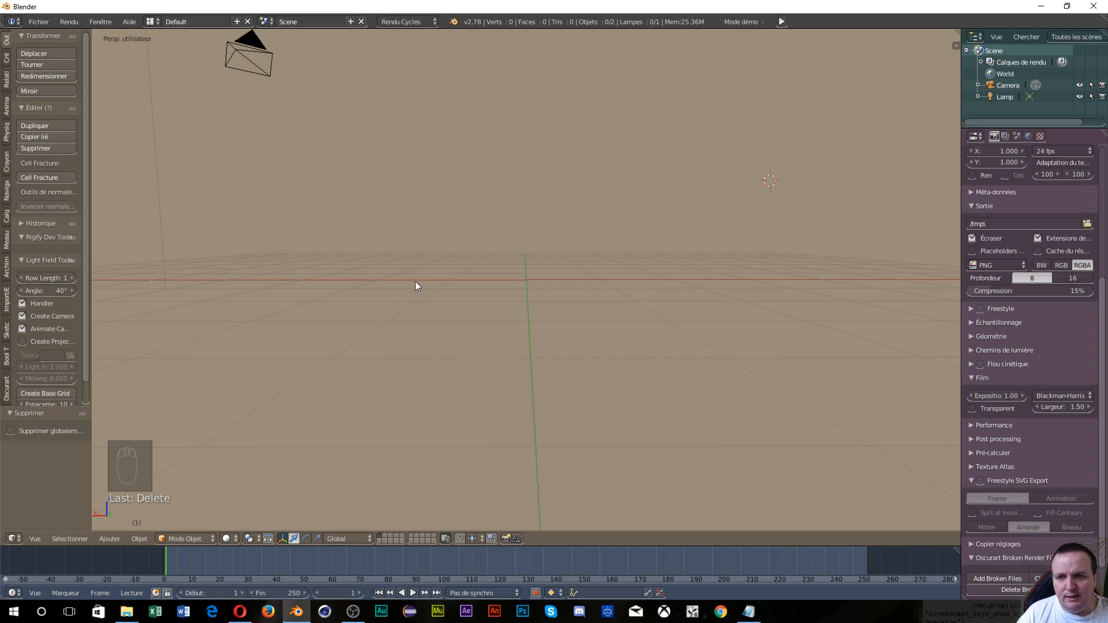
click(523, 235)
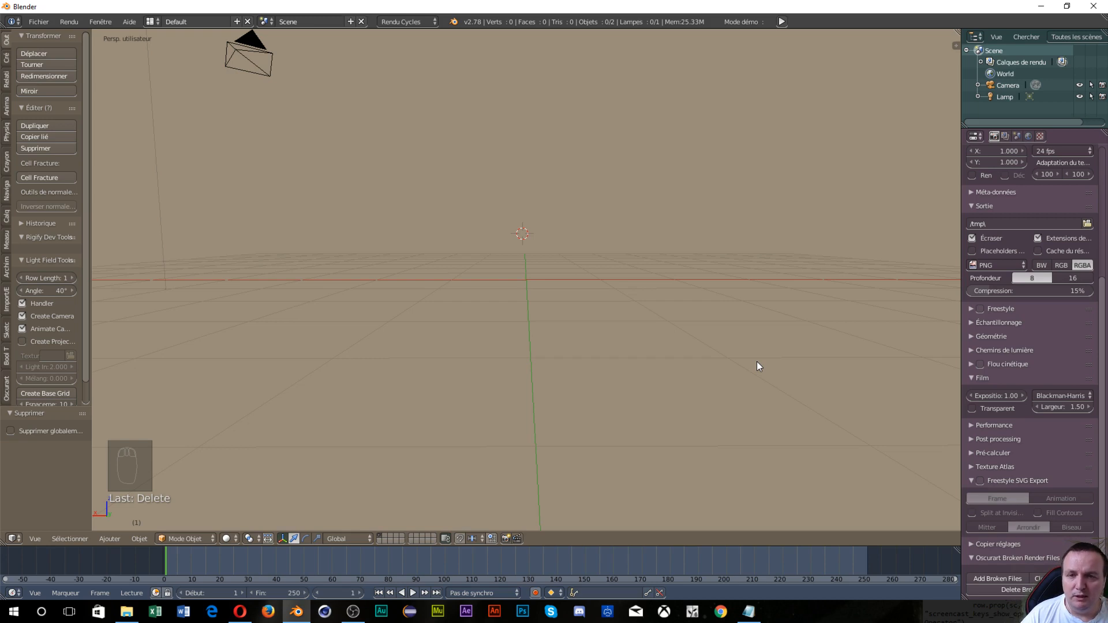
Step: Switch to orthographic projection and snap the 3D cursor to the scene center
key(KP_5)
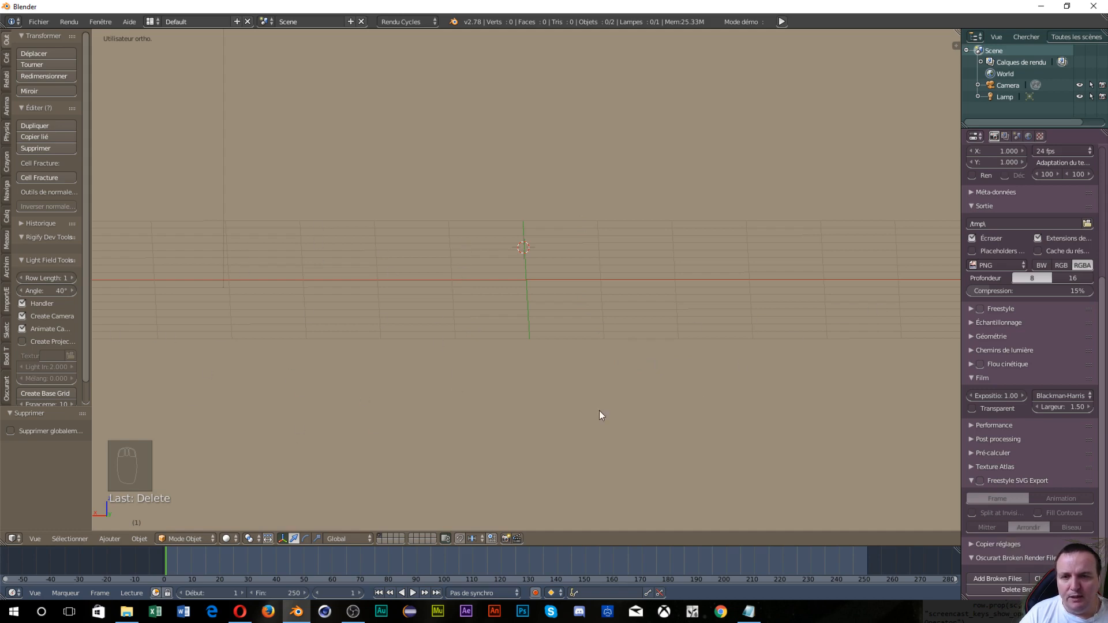
middle_drag(519, 379, 549, 346)
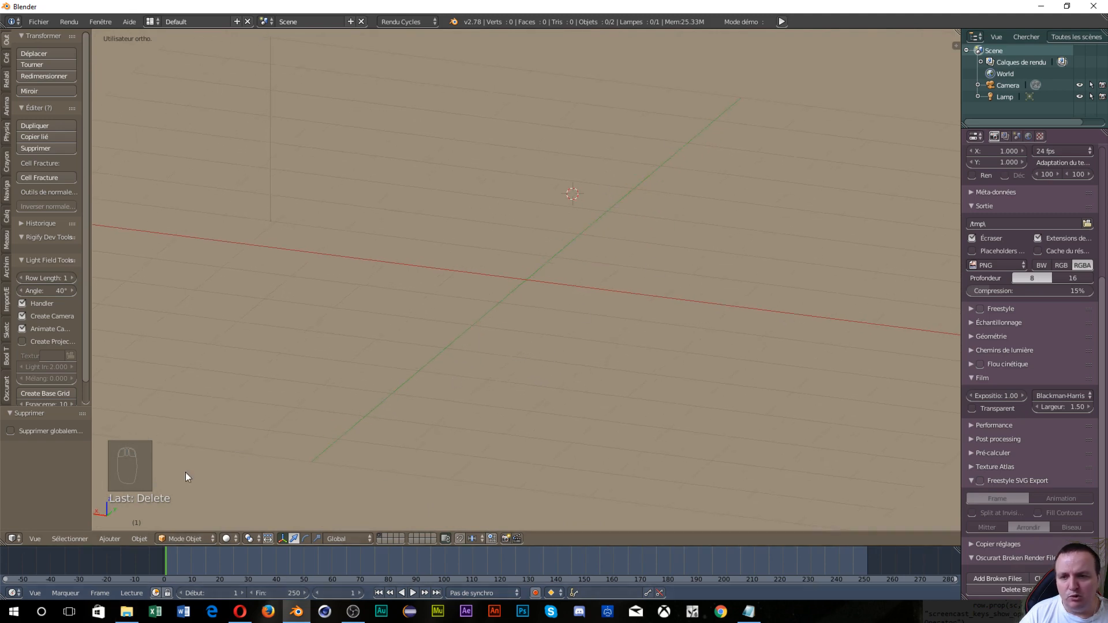
click(137, 543)
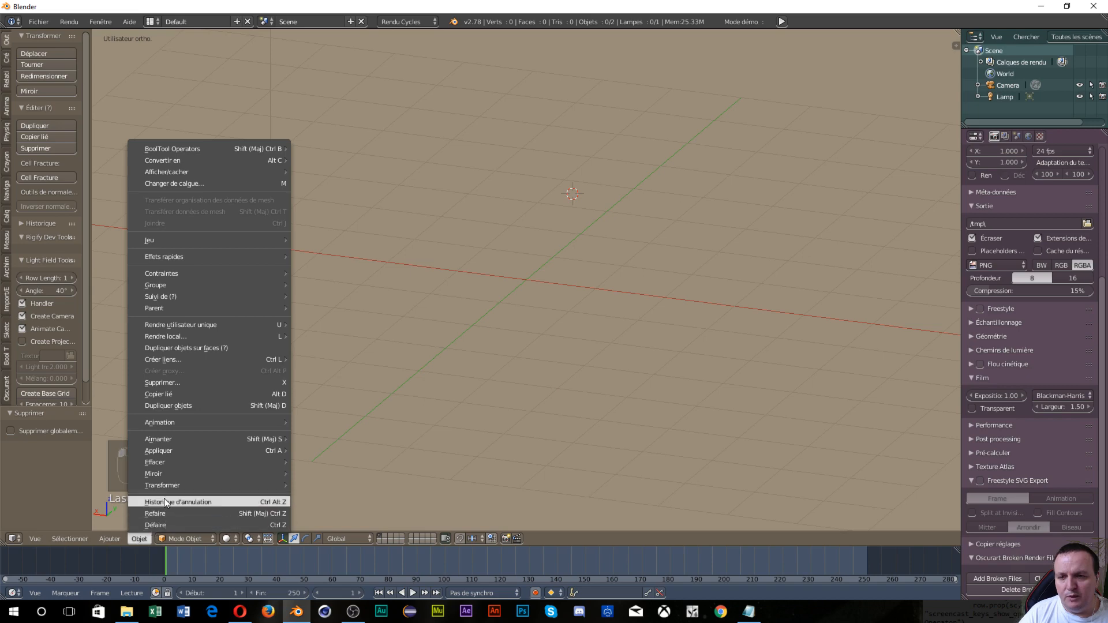
mouse_move(172, 461)
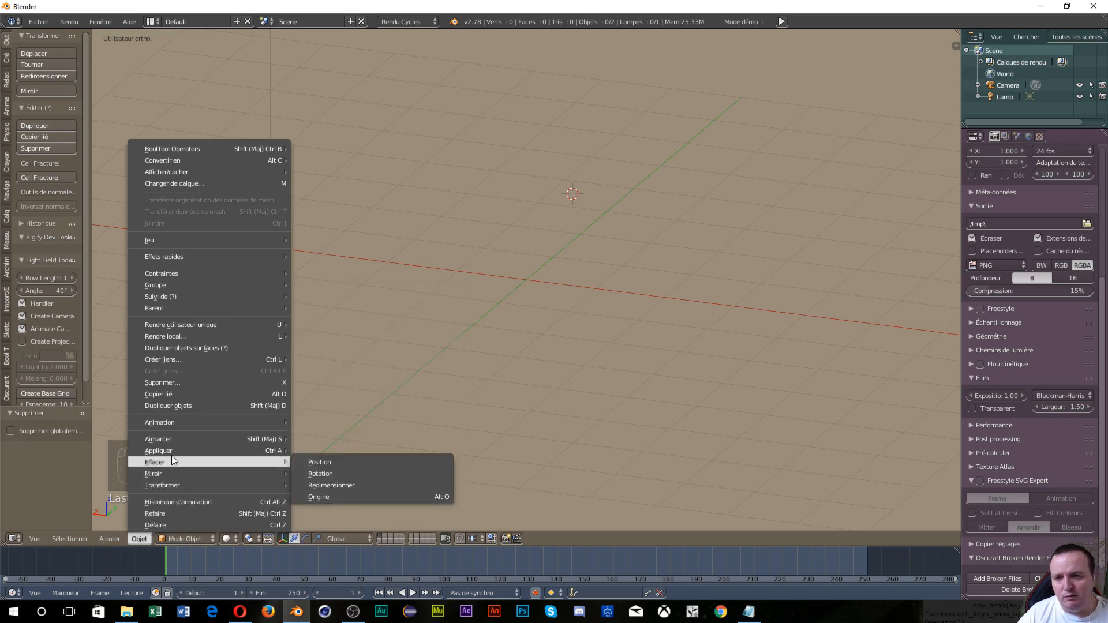
mouse_move(185, 482)
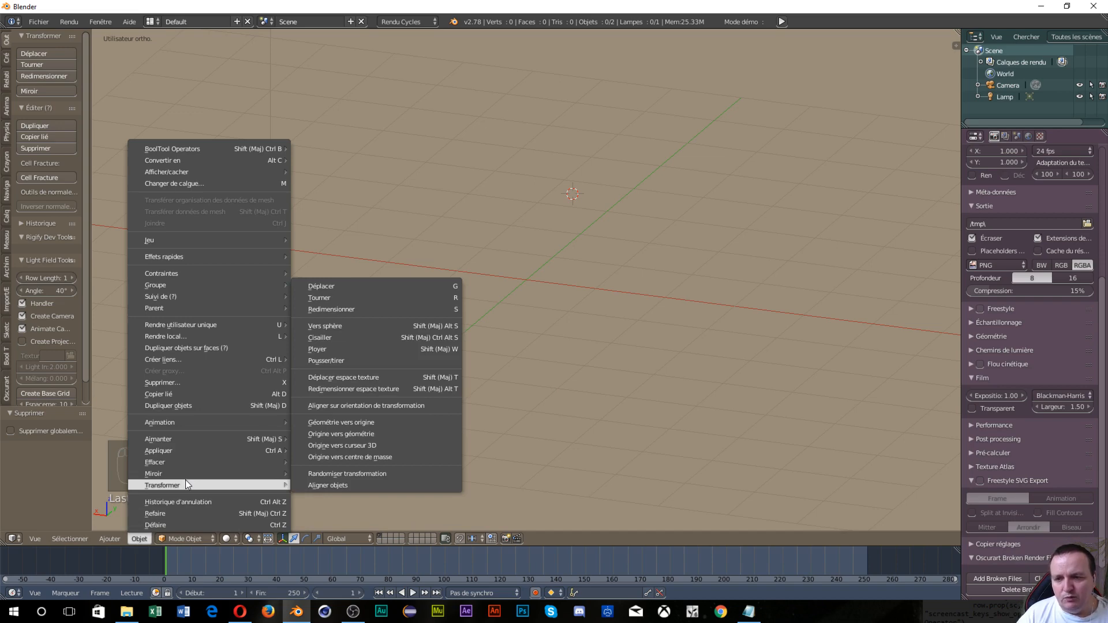
mouse_move(184, 434)
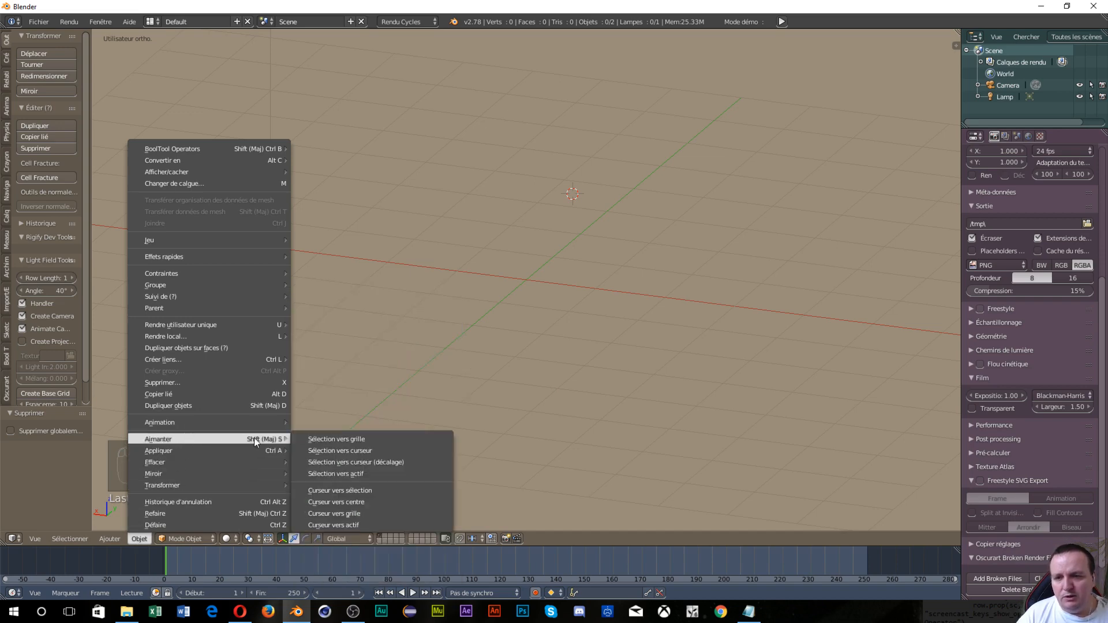
click(377, 501)
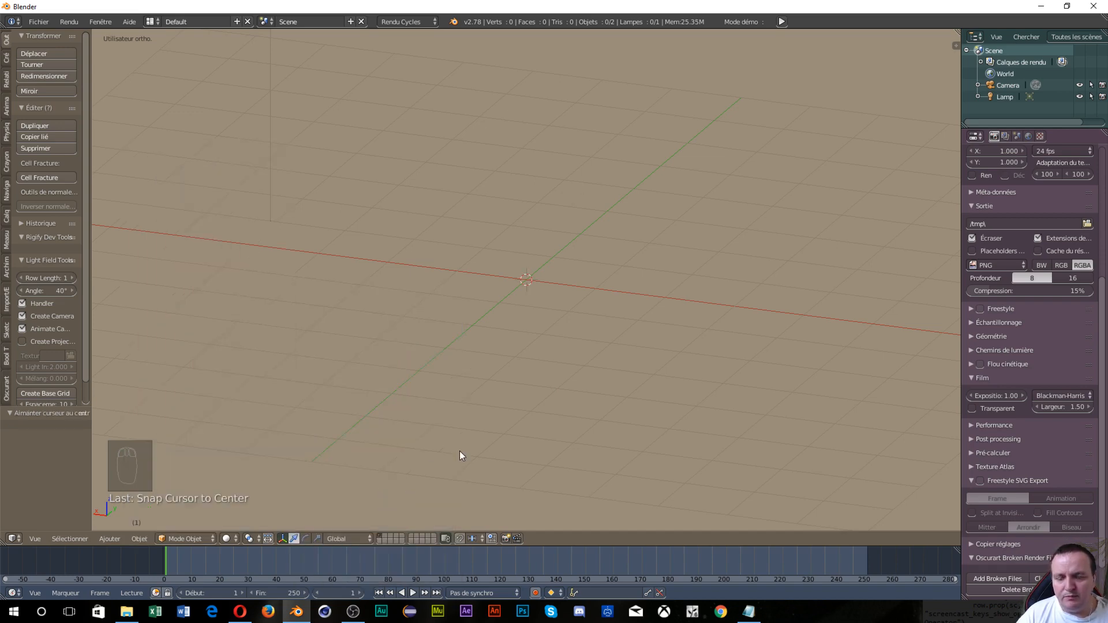
Step: Check the 3D cursor's placement at the axis crossing from several angles and up close
middle_drag(460, 451, 547, 450)
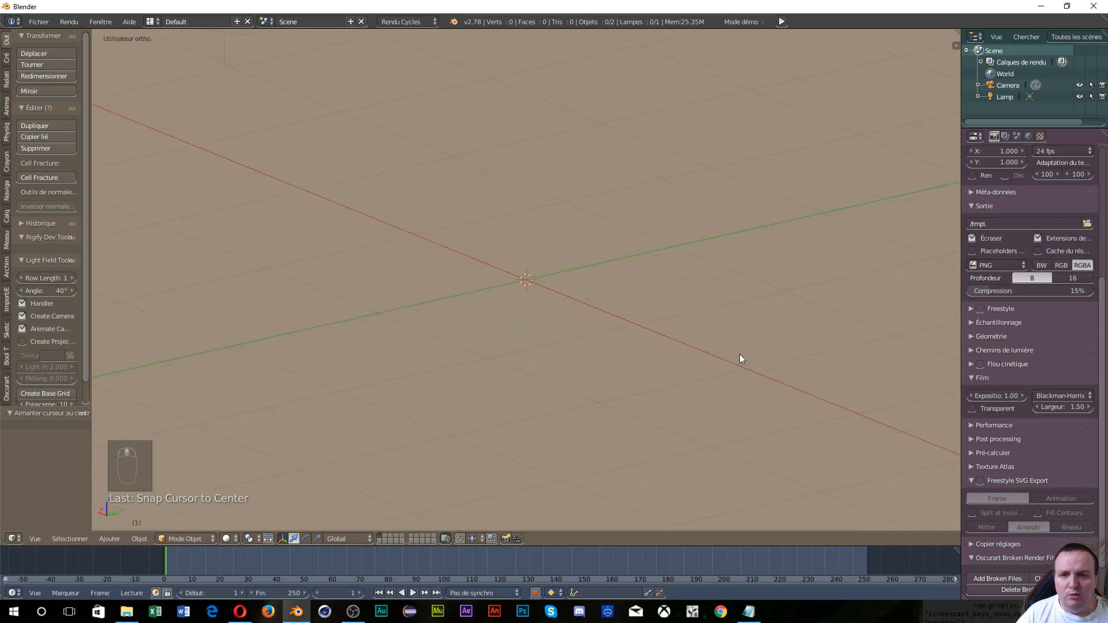
middle_drag(740, 361, 513, 367)
scroll(494, 362, up, 14)
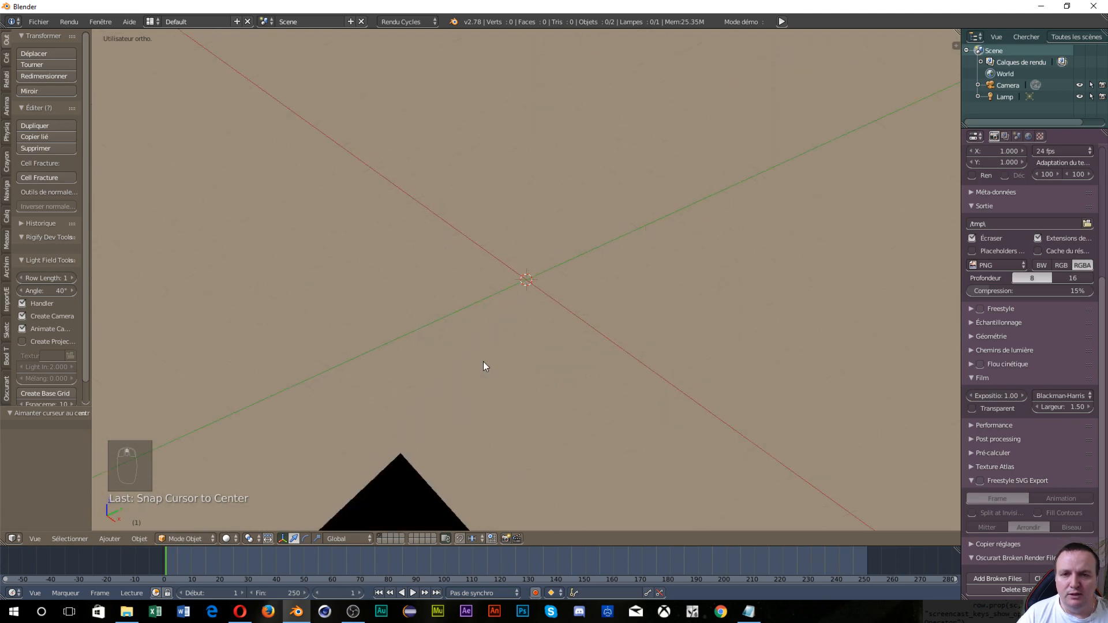
middle_drag(614, 375, 545, 340)
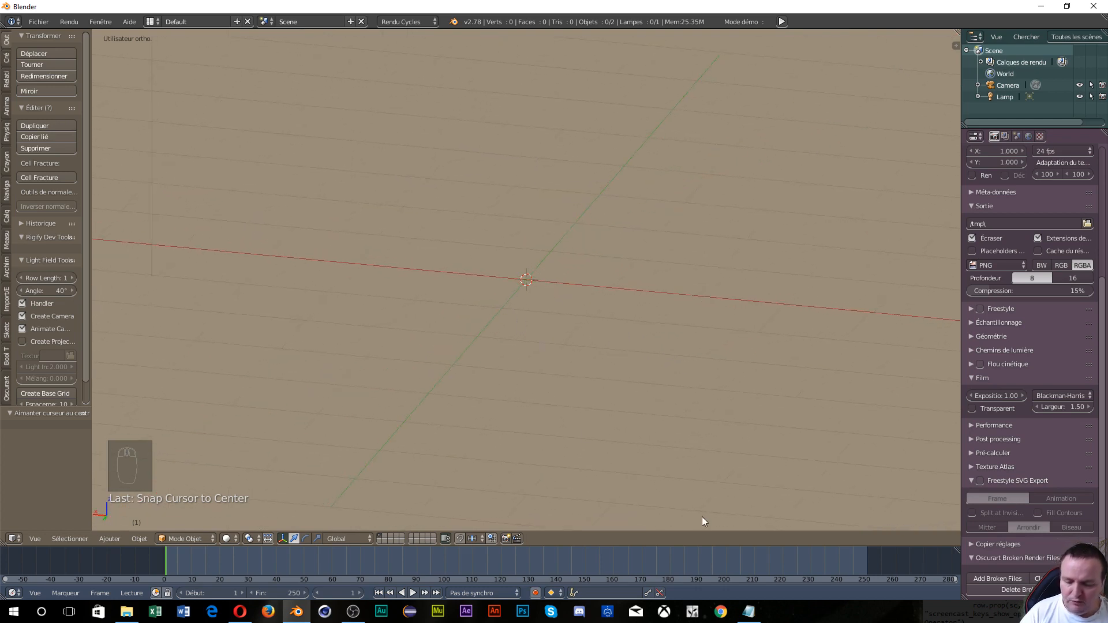
key(shift+a)
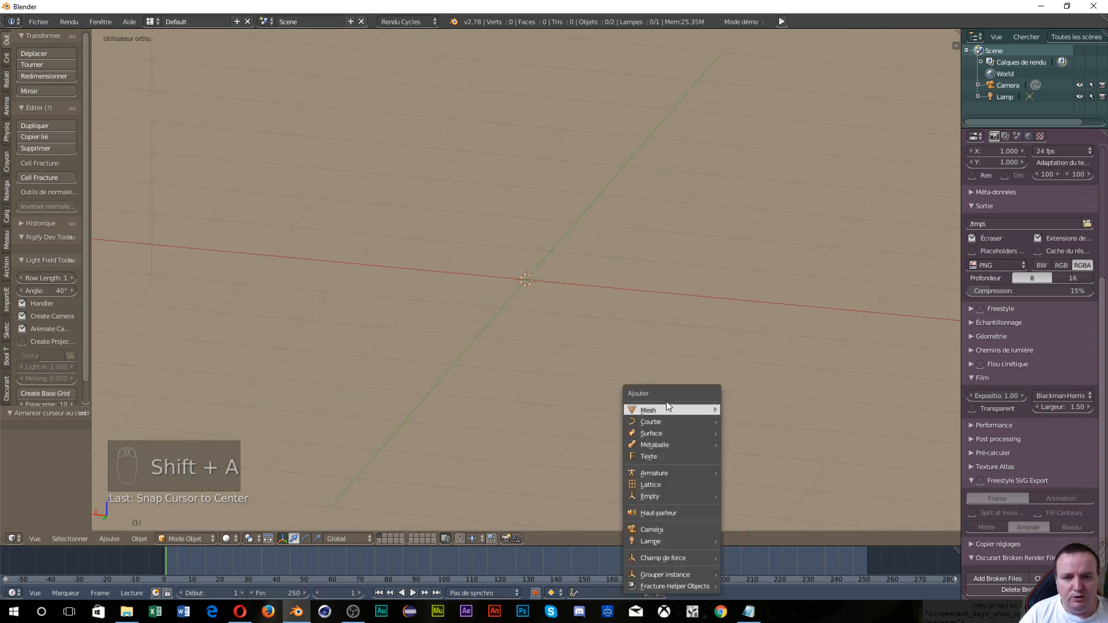
mouse_move(660, 418)
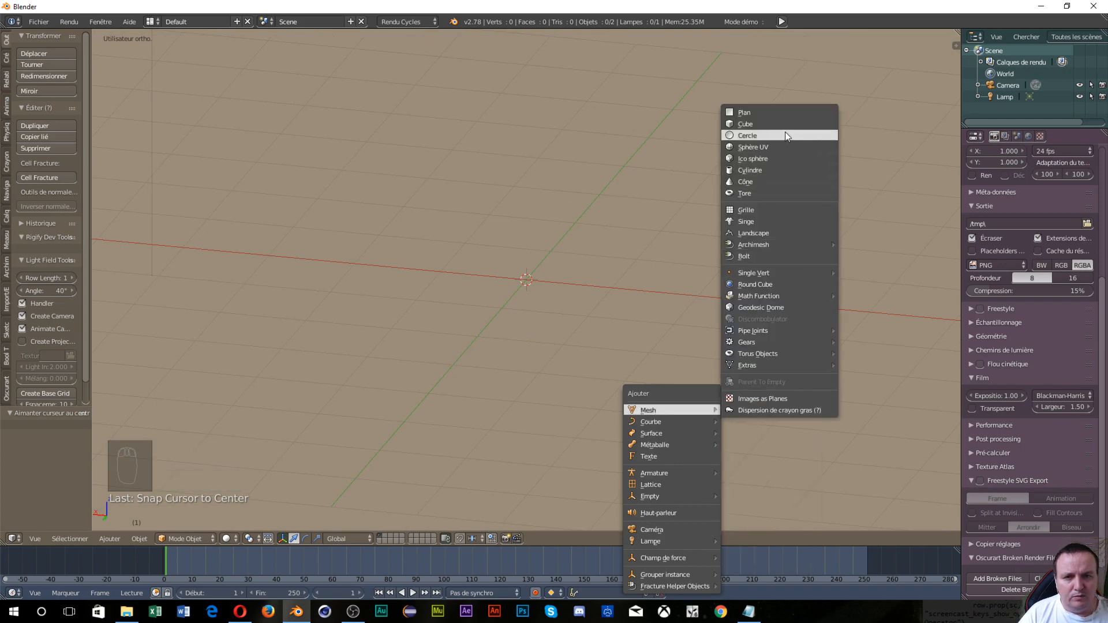
click(745, 112)
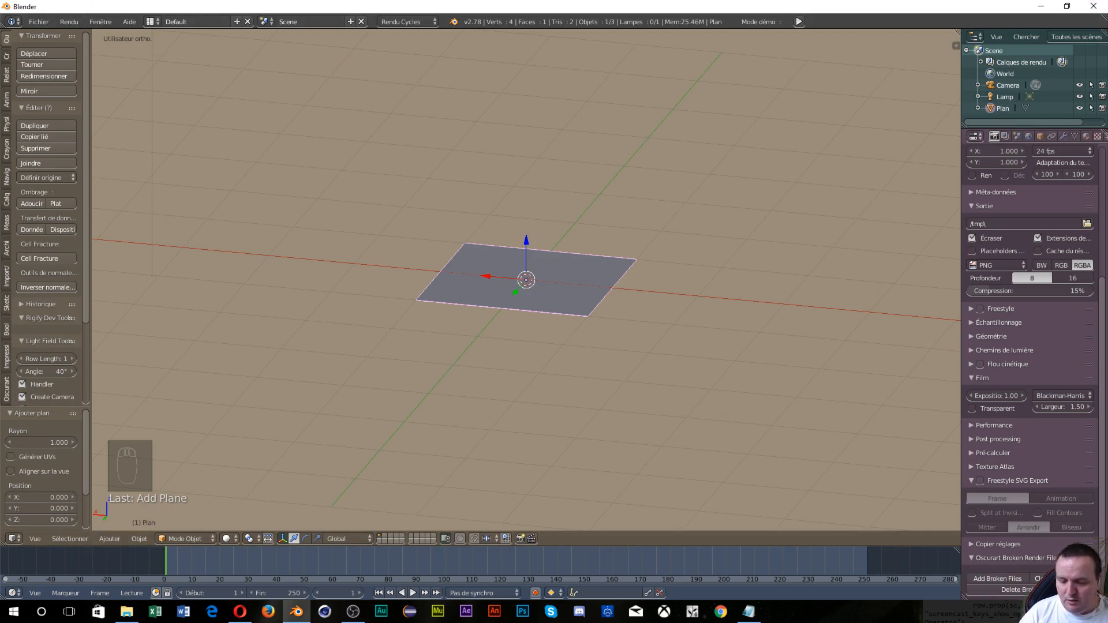
key(ctrl+z)
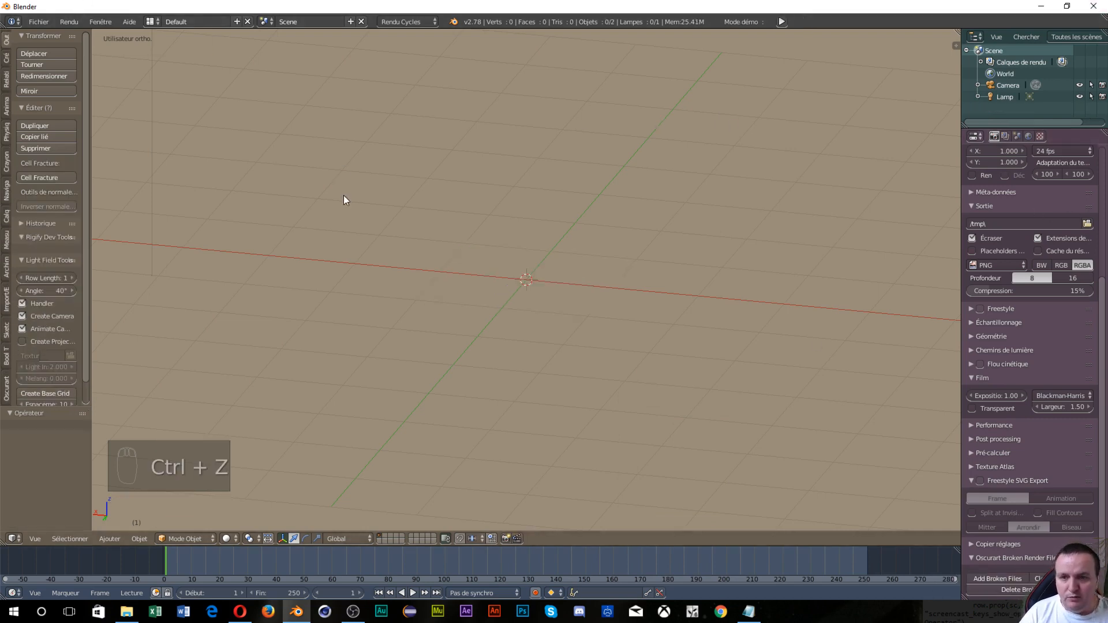
Step: Add a mesh cube at the 3D cursor and look at it from slightly different angles
key(shift+a)
click(515, 258)
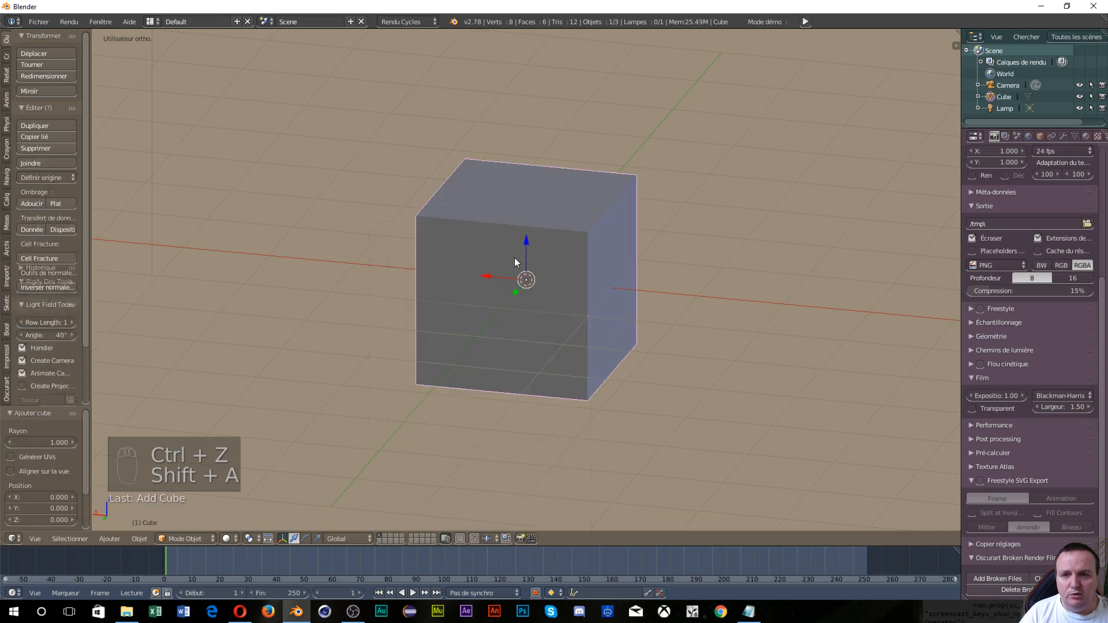
middle_drag(583, 350, 626, 347)
middle_drag(638, 343, 606, 339)
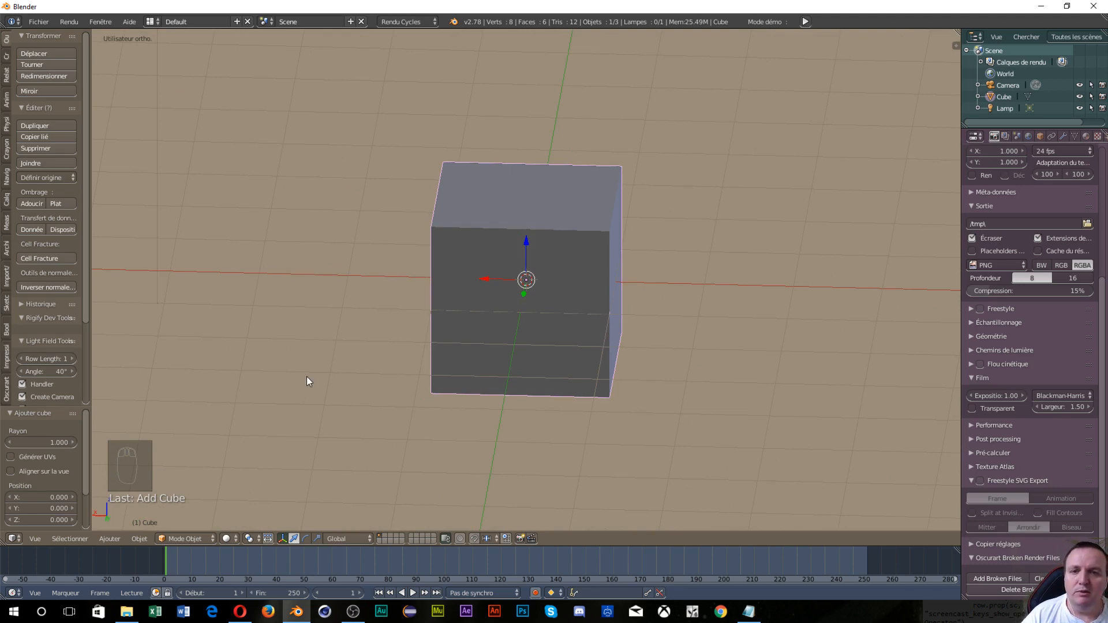
Step: Show the cube from the front in perspective projection and display it in wireframe shading
key(KP_1)
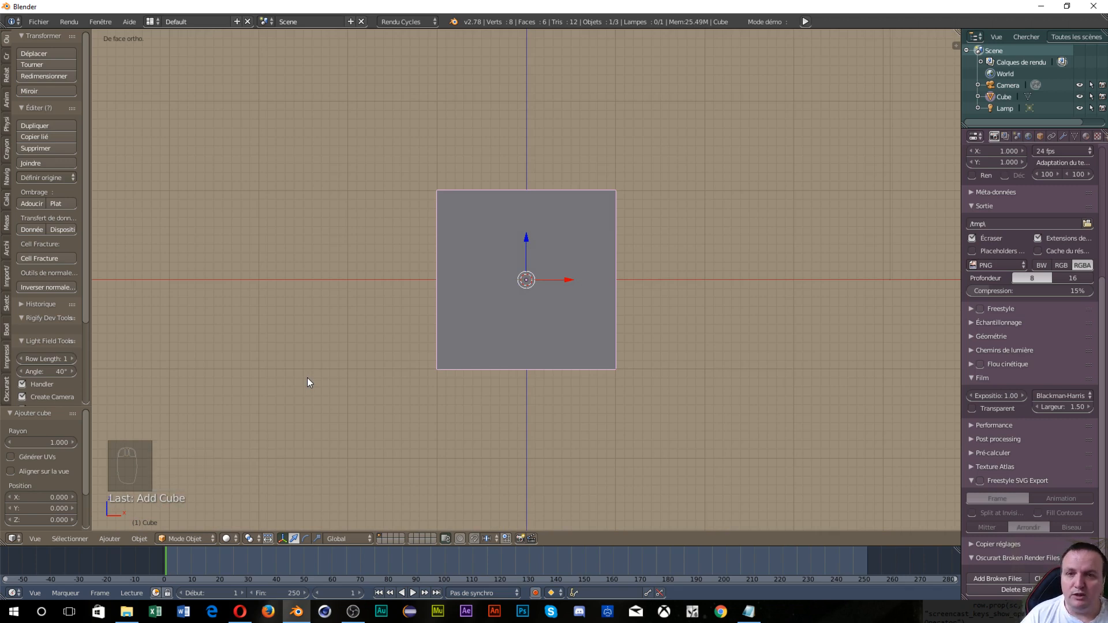
key(KP_5)
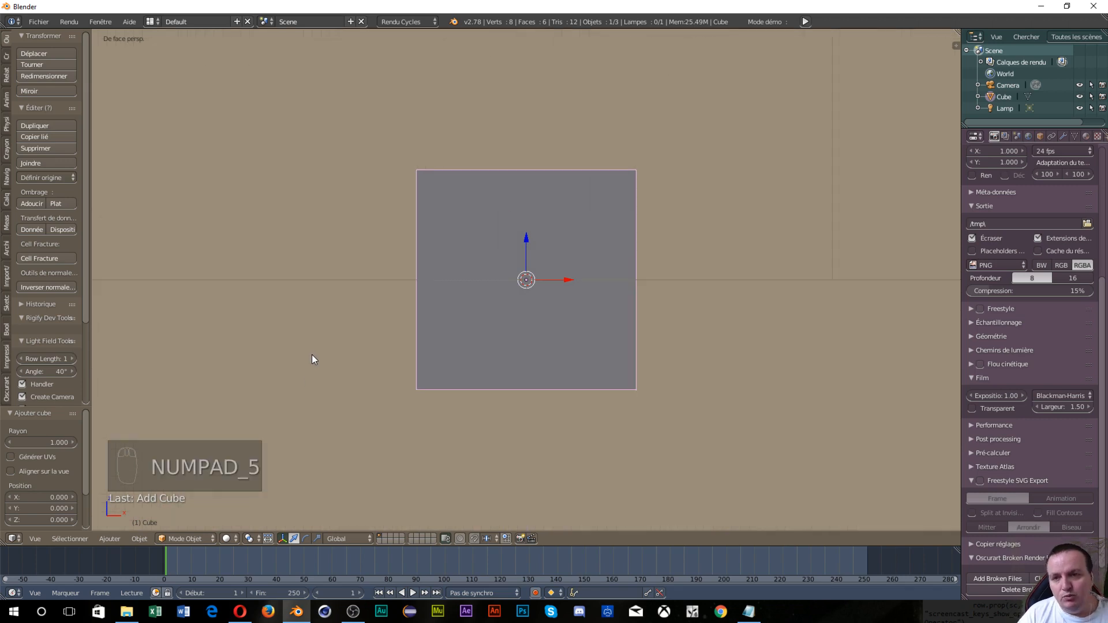
scroll(313, 359, down, 6)
scroll(316, 362, up, 3)
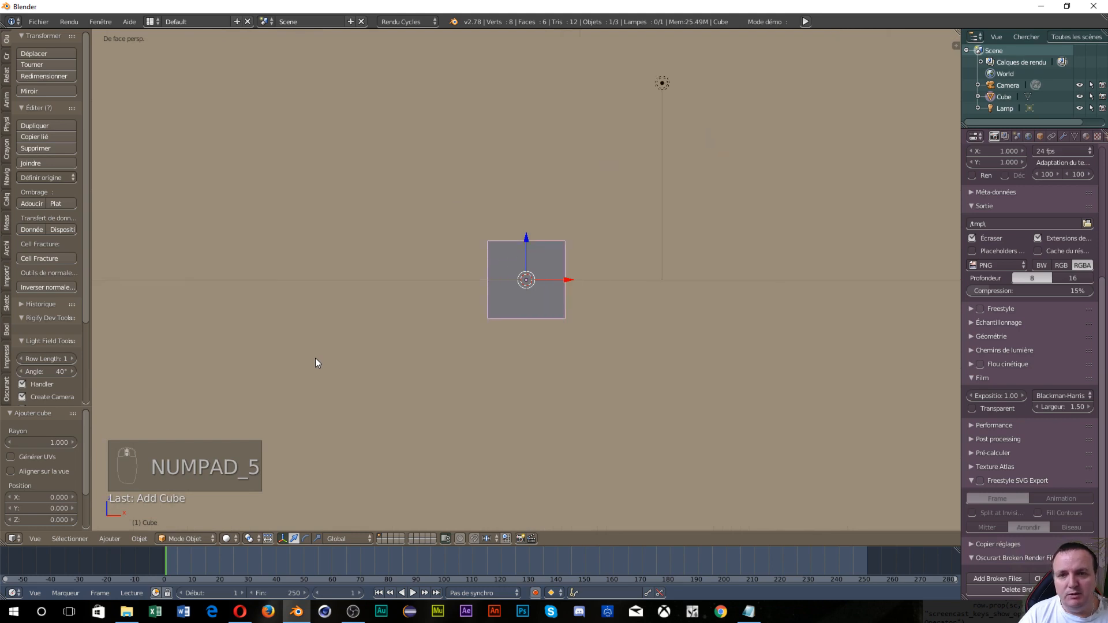
scroll(315, 363, up, 3)
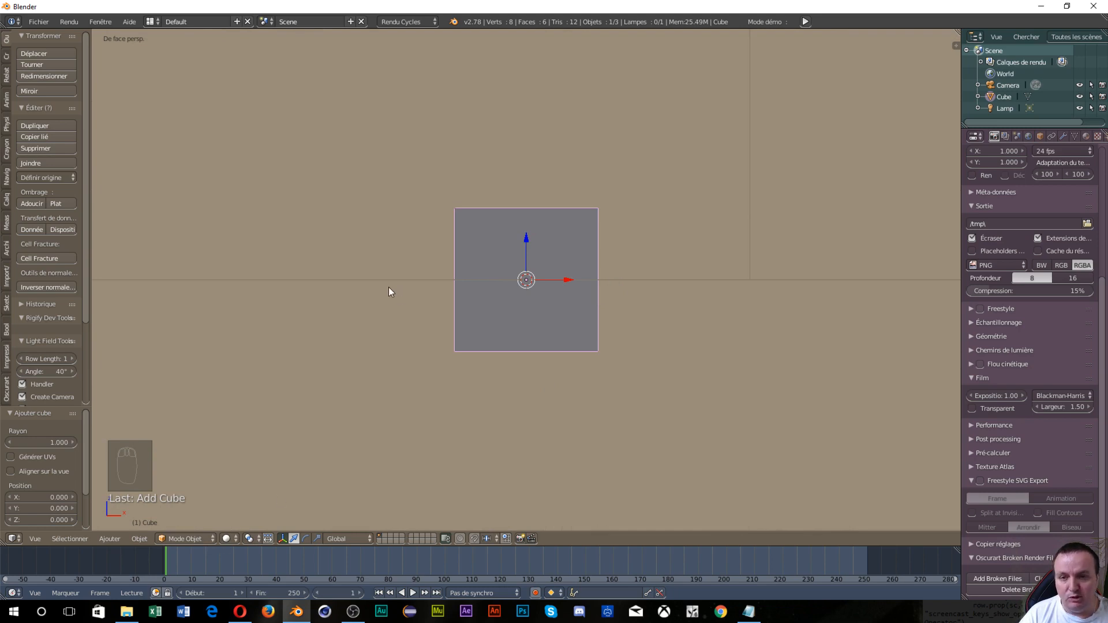
key(z)
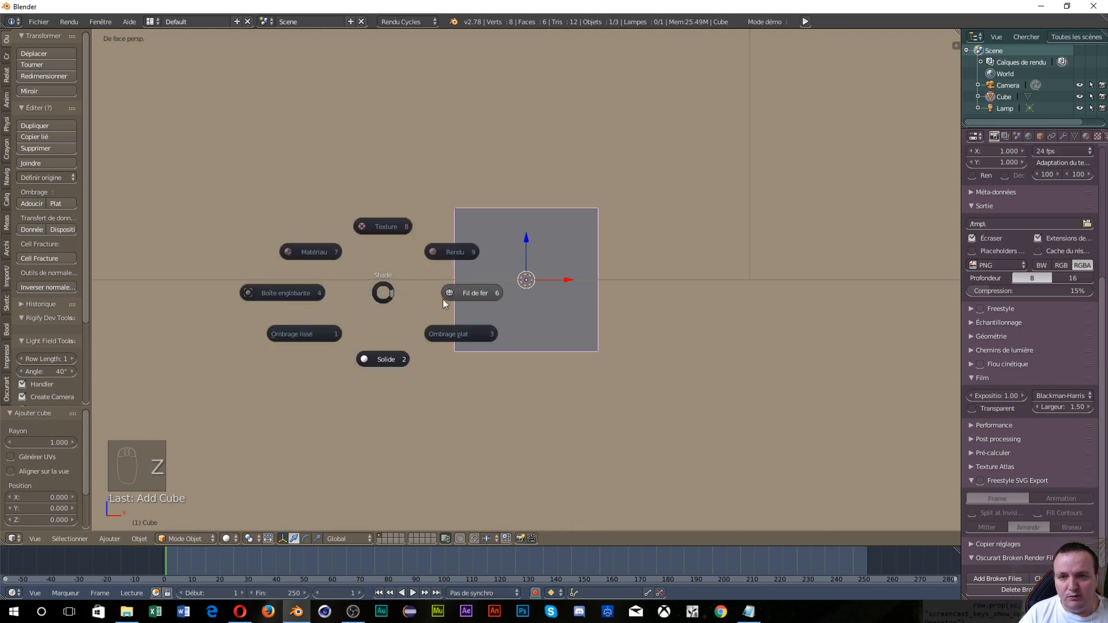
click(463, 295)
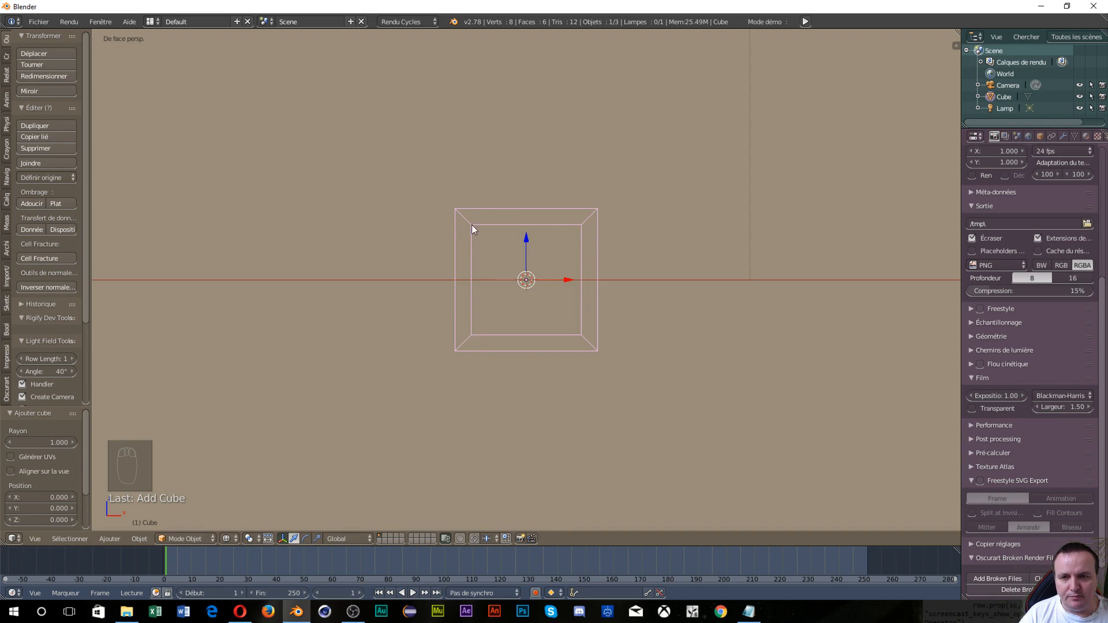
Step: Switch the front view of the wireframe cube to orthographic projection and examine how its front and back faces overlap
key(KP_5)
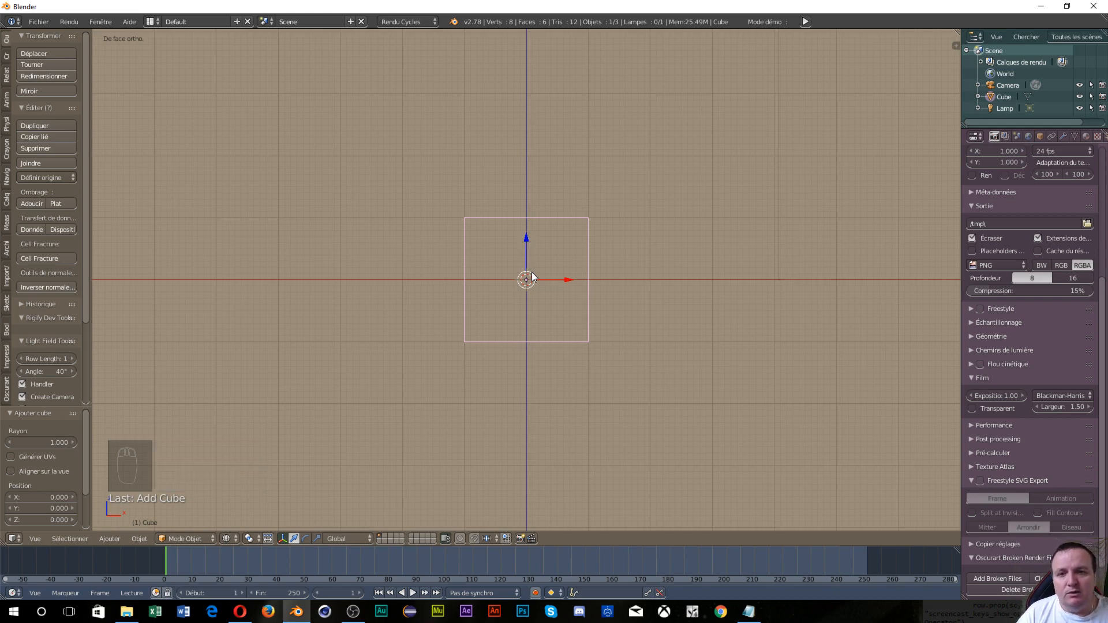
scroll(533, 277, up, 2)
scroll(532, 277, up, 2)
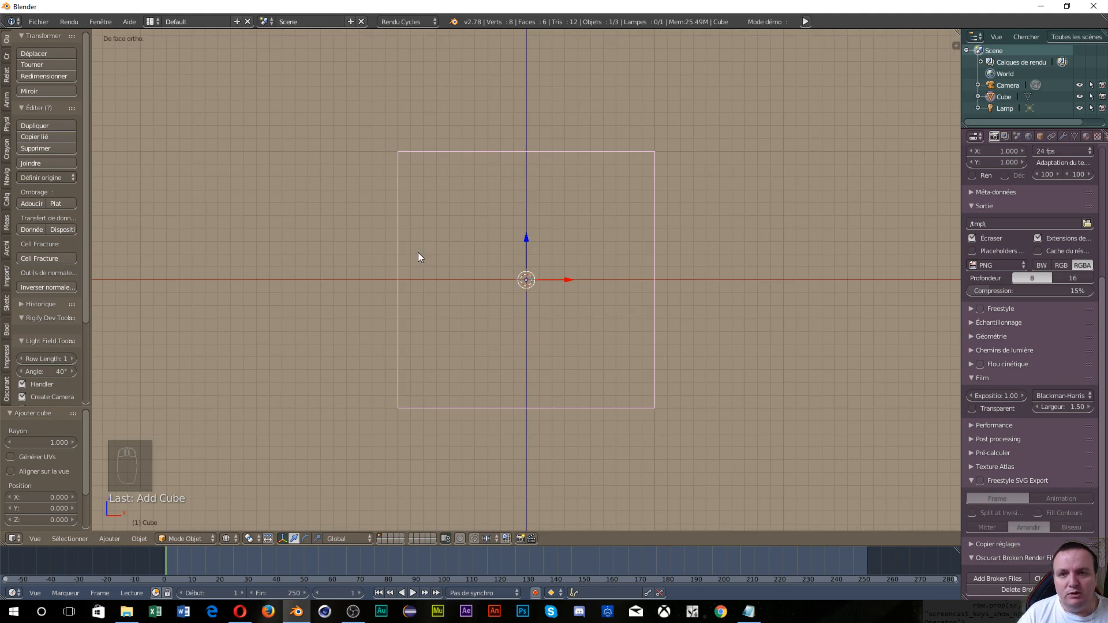
scroll(419, 253, down, 5)
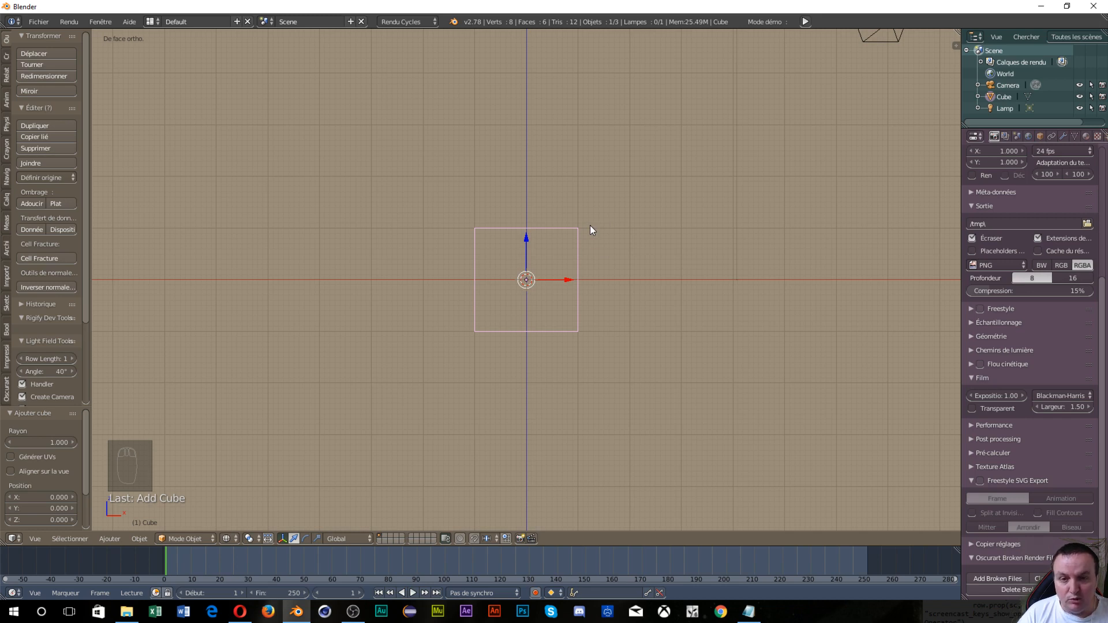
Step: Enter Edit Mode on the cube, deselect everything and box-select only its upper vertices
key(Tab)
click(657, 225)
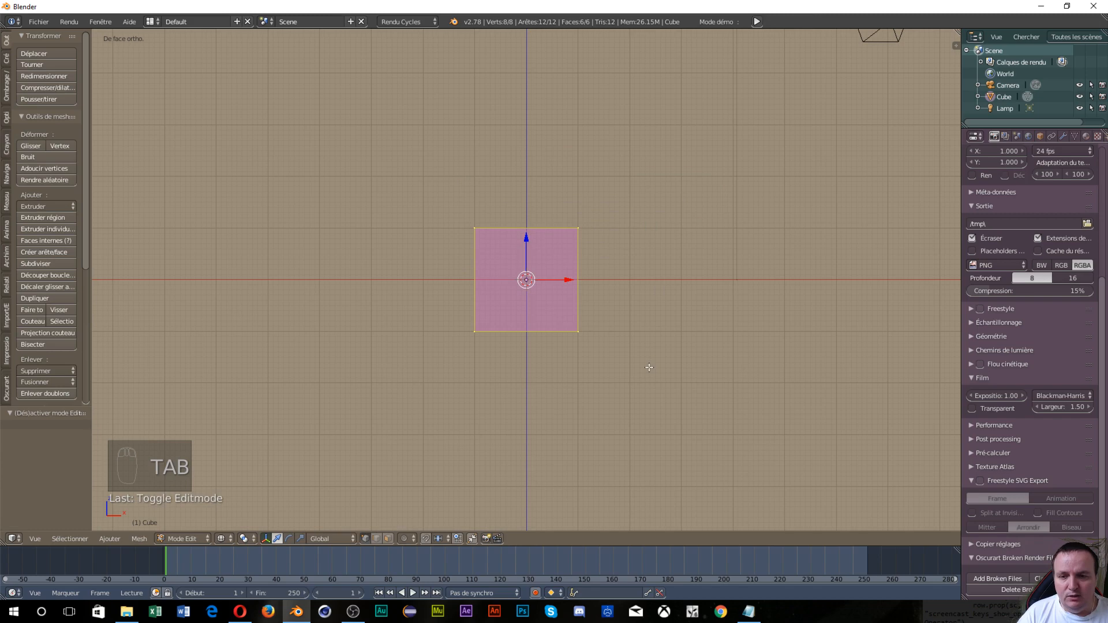
key(a)
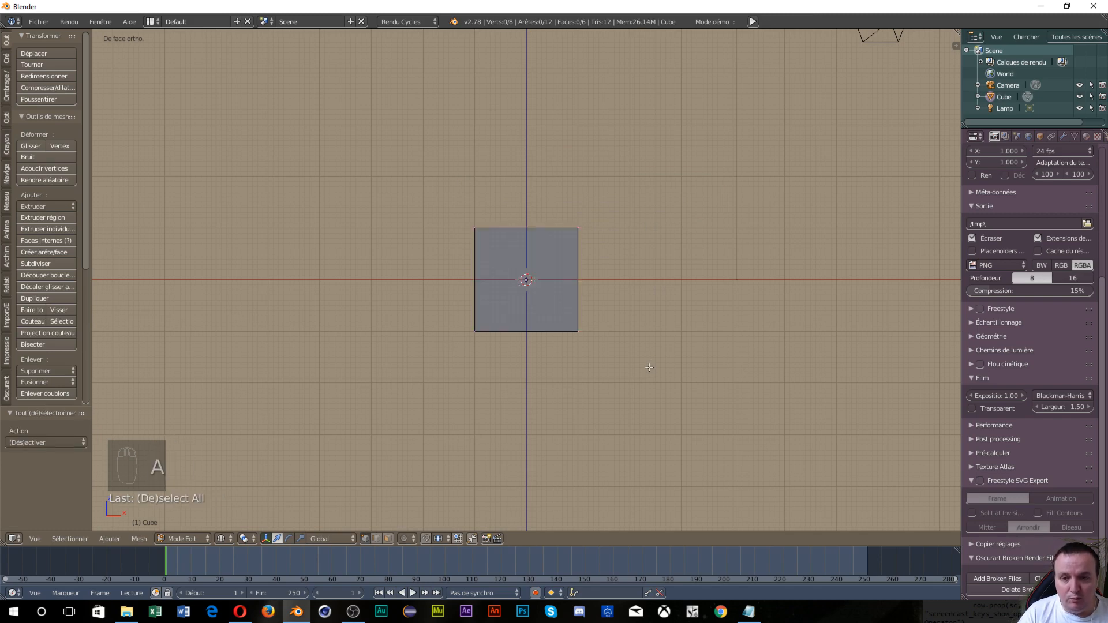
key(b)
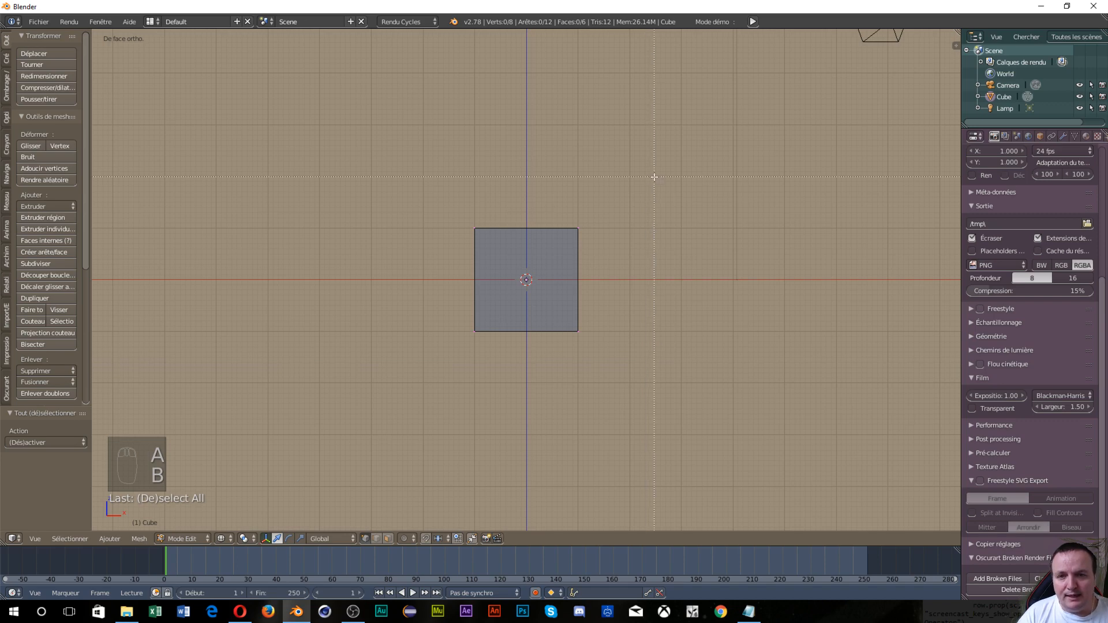
drag(654, 177, 398, 244)
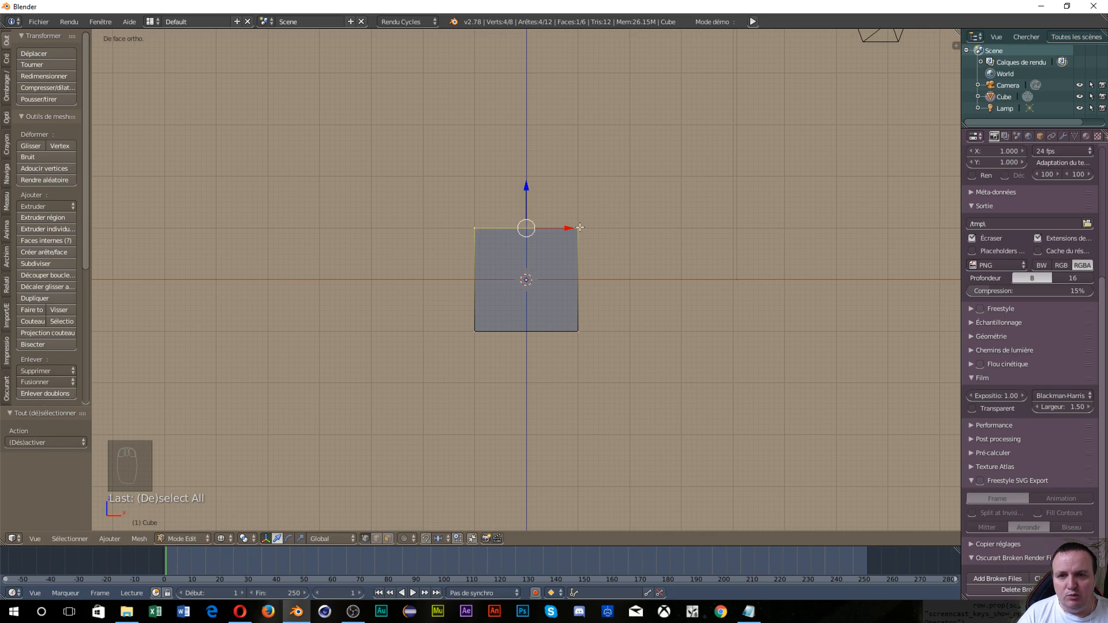
Step: Check the selected upper vertices from an angle, and from the front view try raising them about 0.99 units along Z without snapping
middle_drag(551, 298, 614, 284)
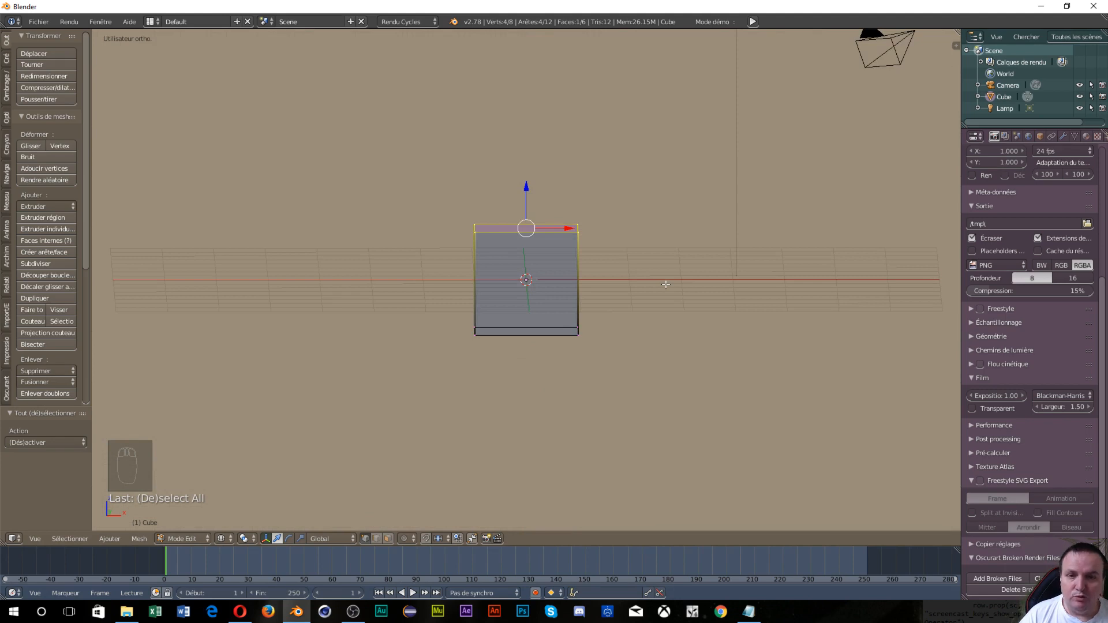
key(KP_1)
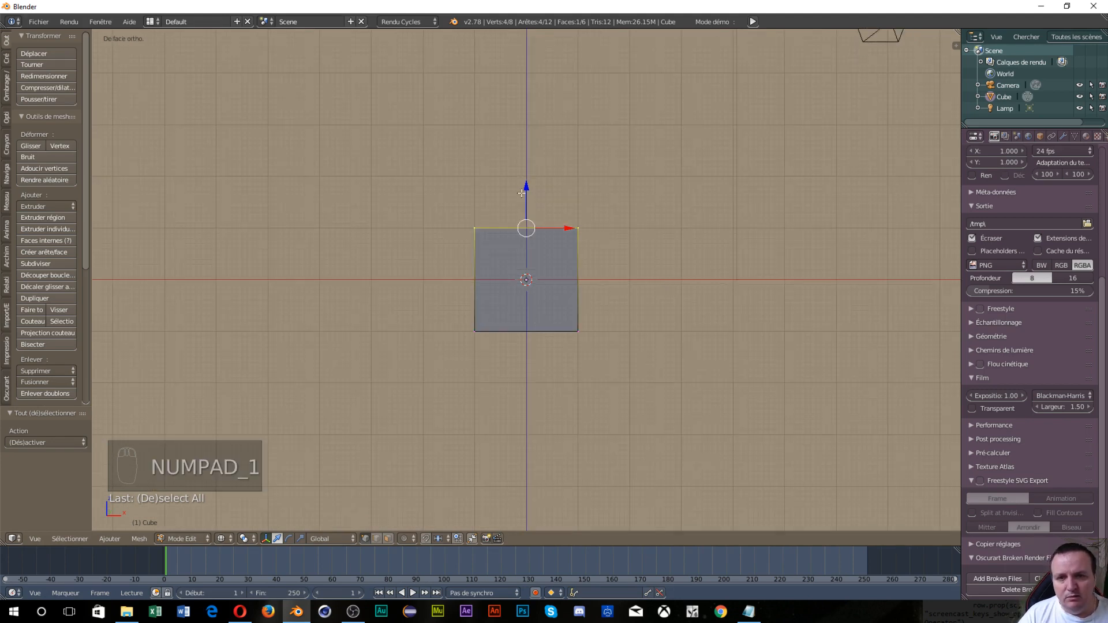
drag(528, 188, 531, 138)
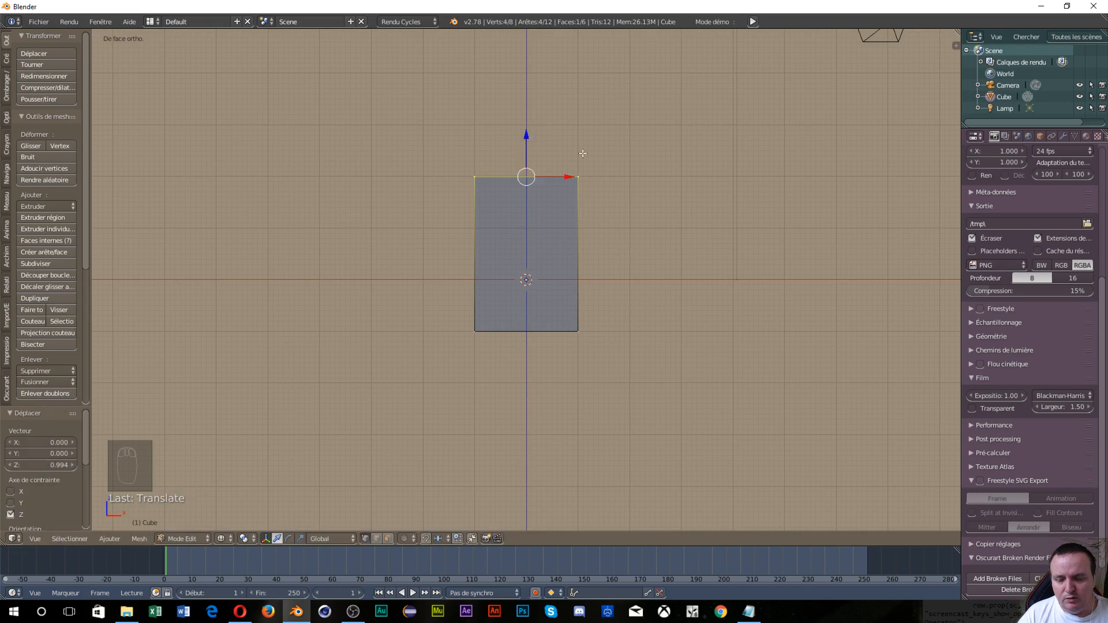
key(ctrl+z)
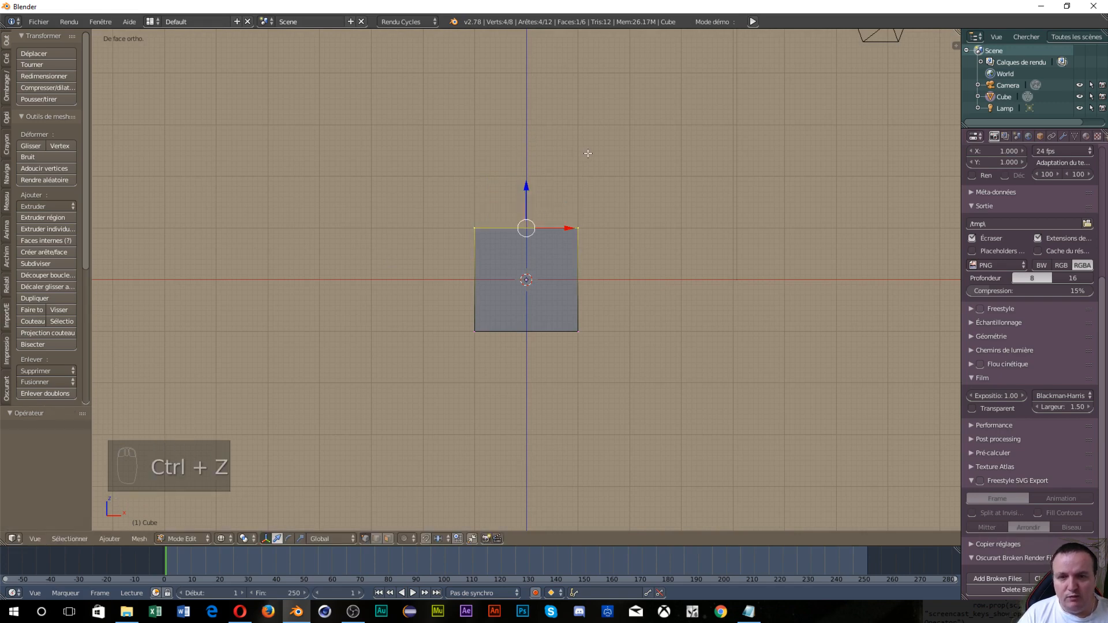
Step: Enable snapping and raise the cube's selected upper vertices 1.5 units along Z
click(426, 539)
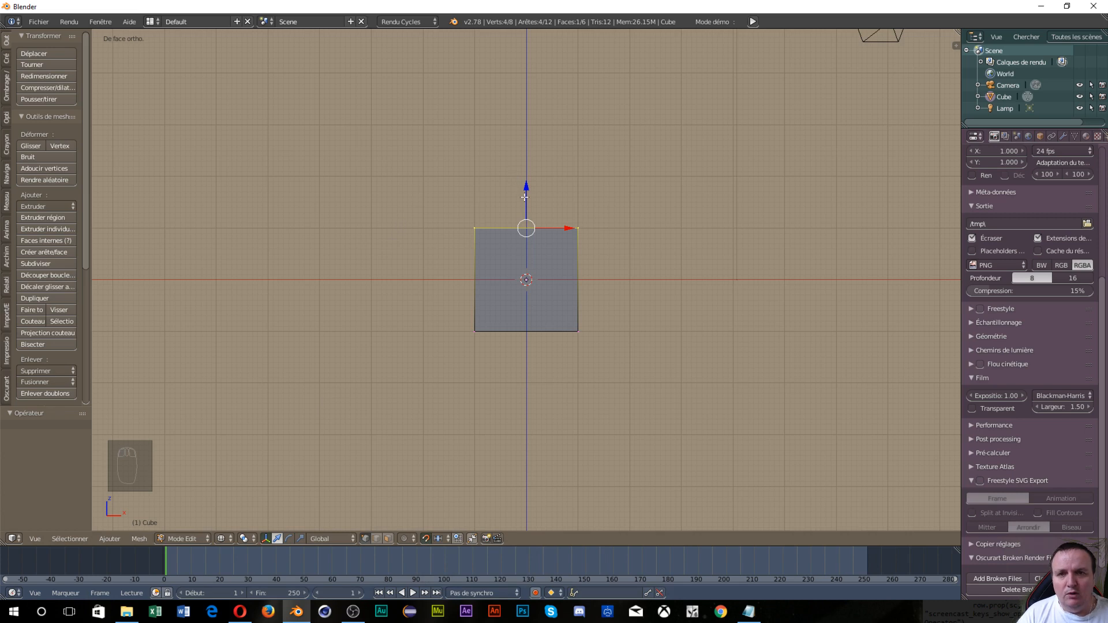
drag(527, 188, 522, 116)
click(523, 116)
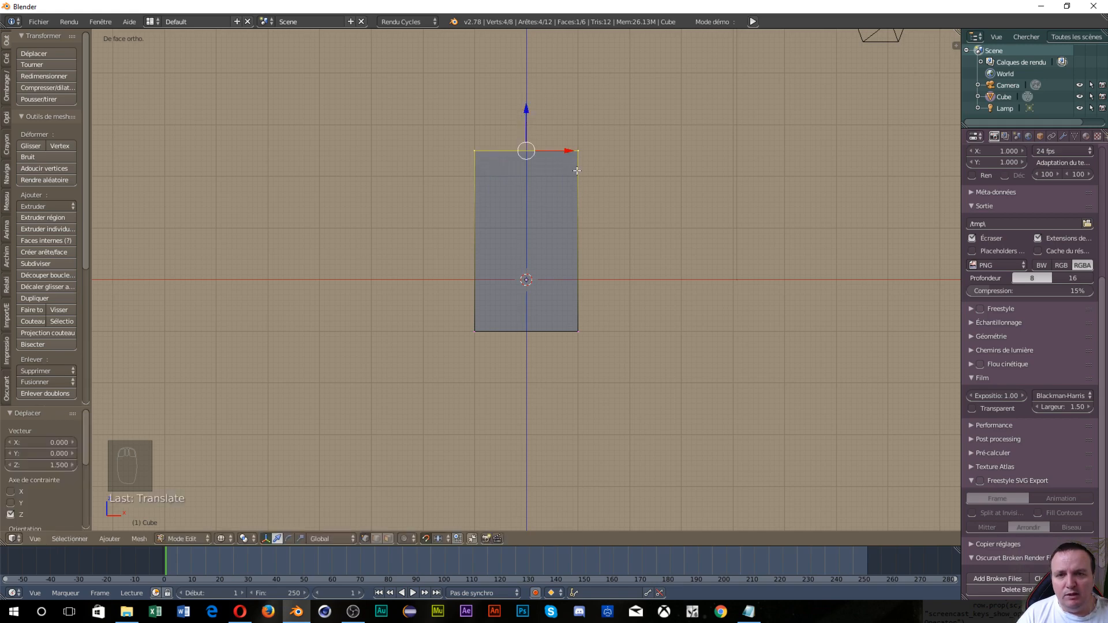
Step: With the finer grid snapping, raise the cube's selected upper vertices along Z by 0.3 units and by a further 0.2 units
scroll(542, 149, up, 4)
scroll(529, 124, down, 1)
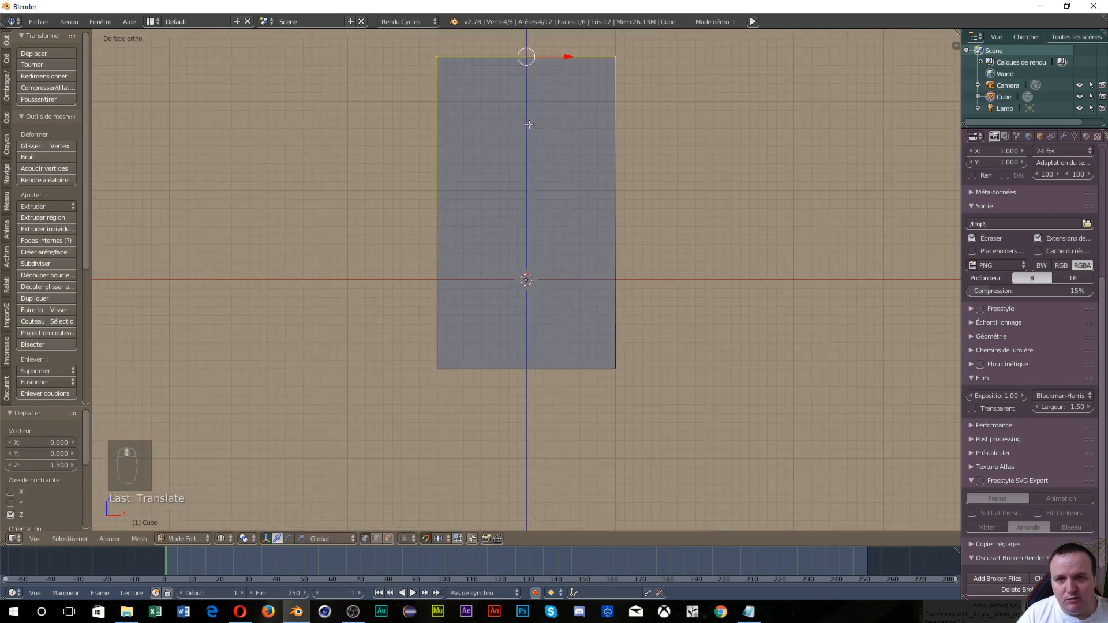
key(space)
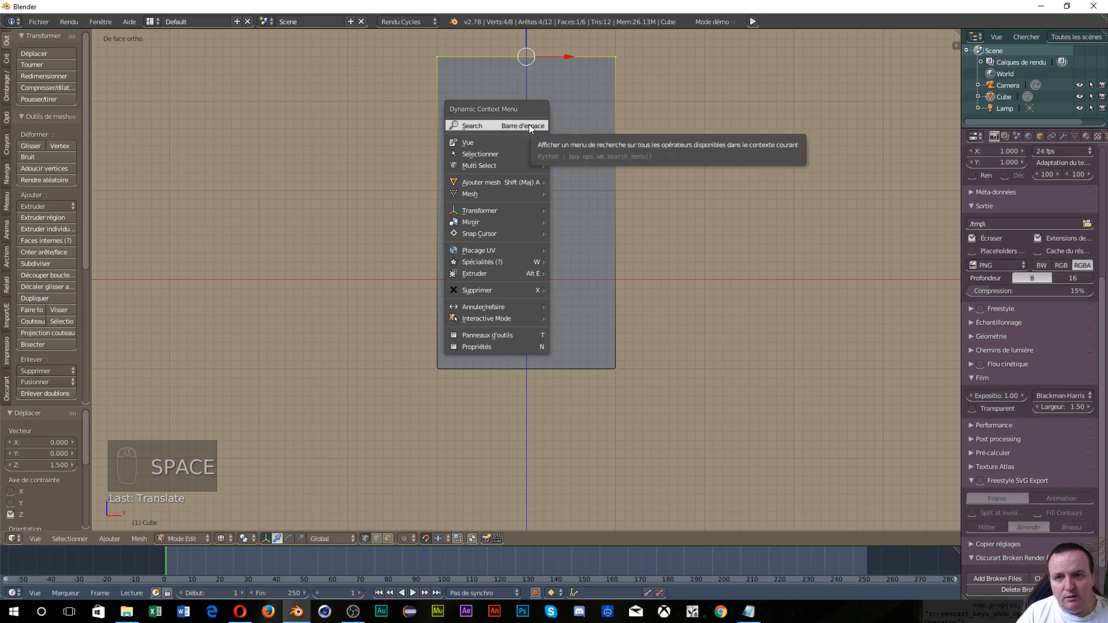
shift+middle_drag(604, 141, 591, 298)
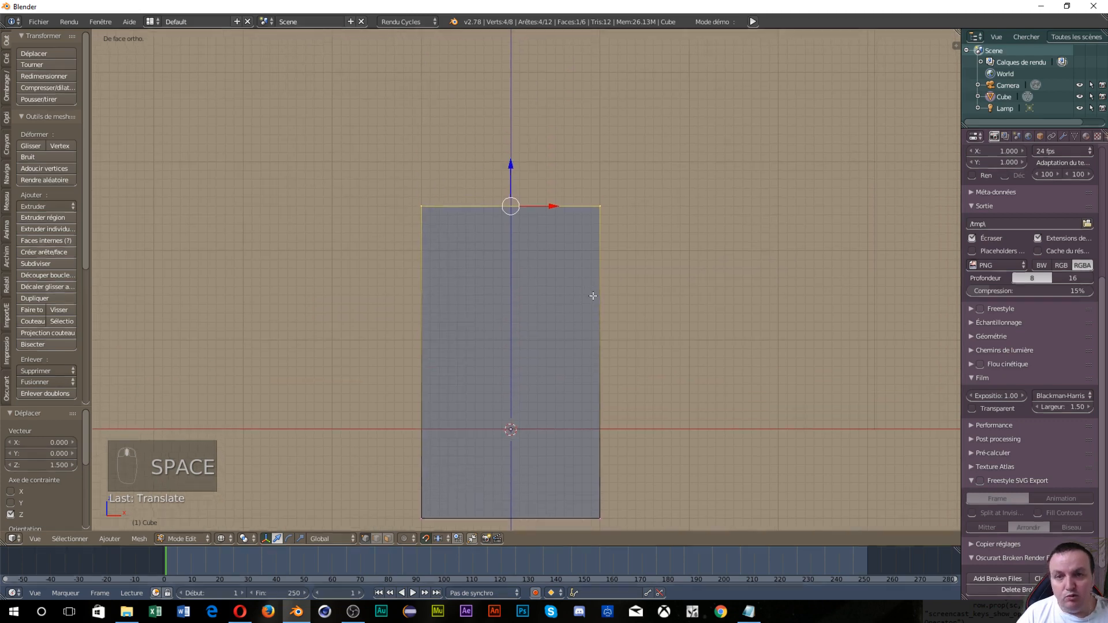
scroll(592, 298, up, 4)
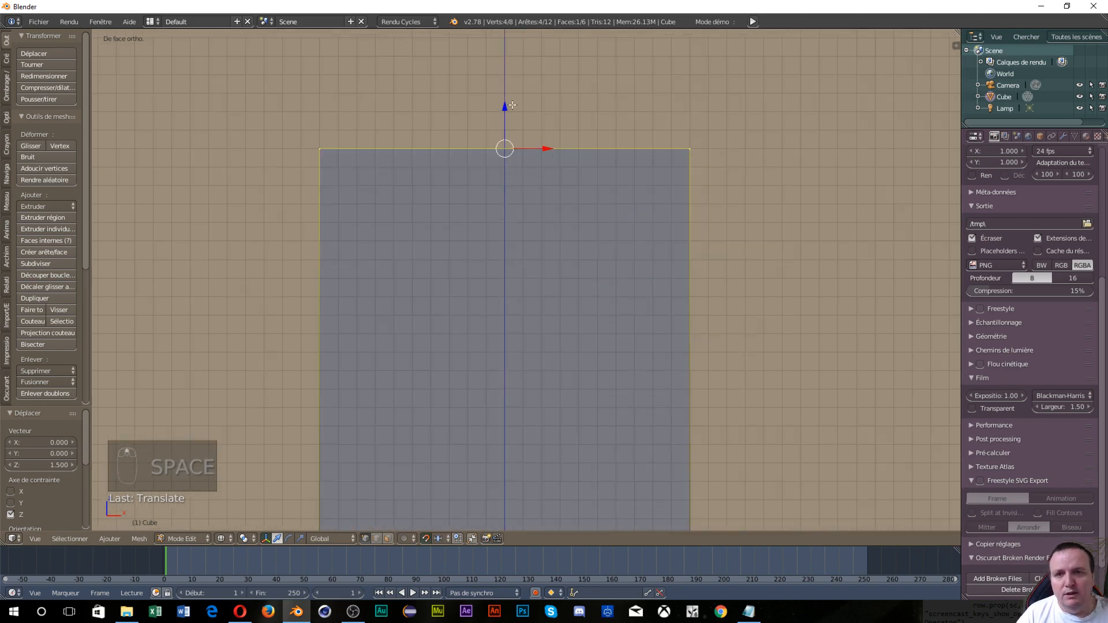
scroll(495, 114, down, 2)
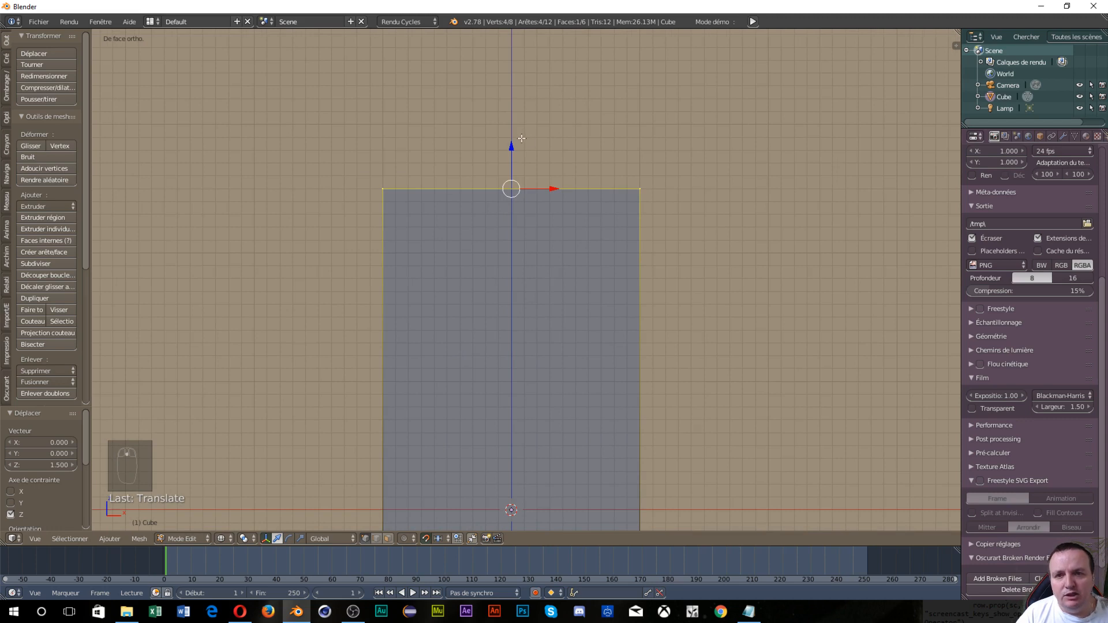
drag(511, 147, 508, 107)
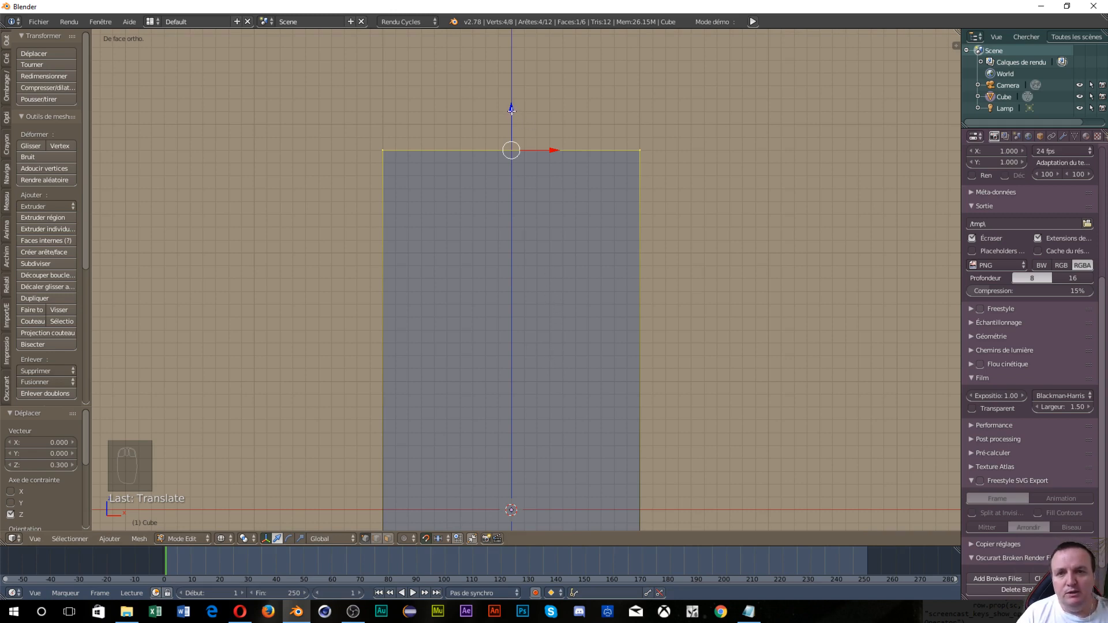
drag(511, 110, 510, 91)
scroll(520, 135, down, 3)
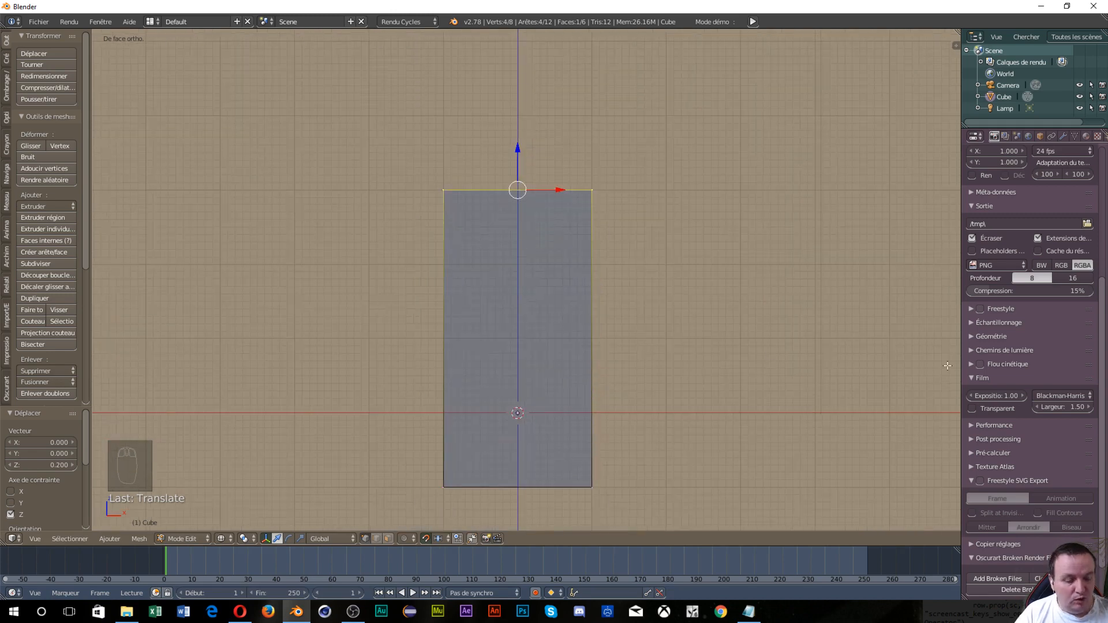
Step: In the right side view, shift the selected upper vertices 2 units along Y with snapping
key(KP_3)
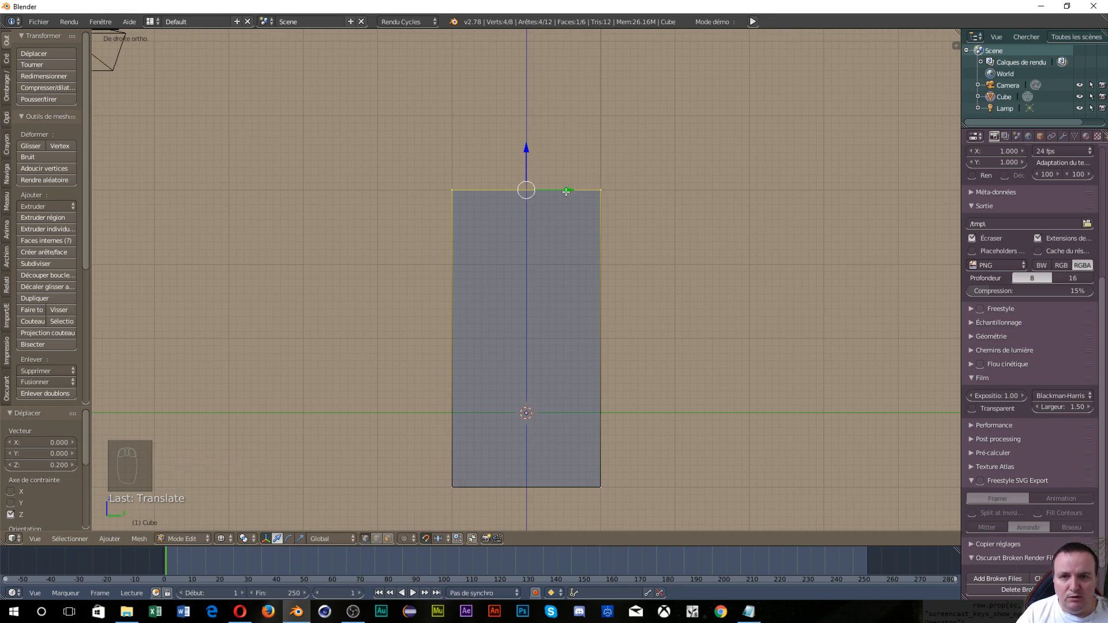
key(g)
key(y)
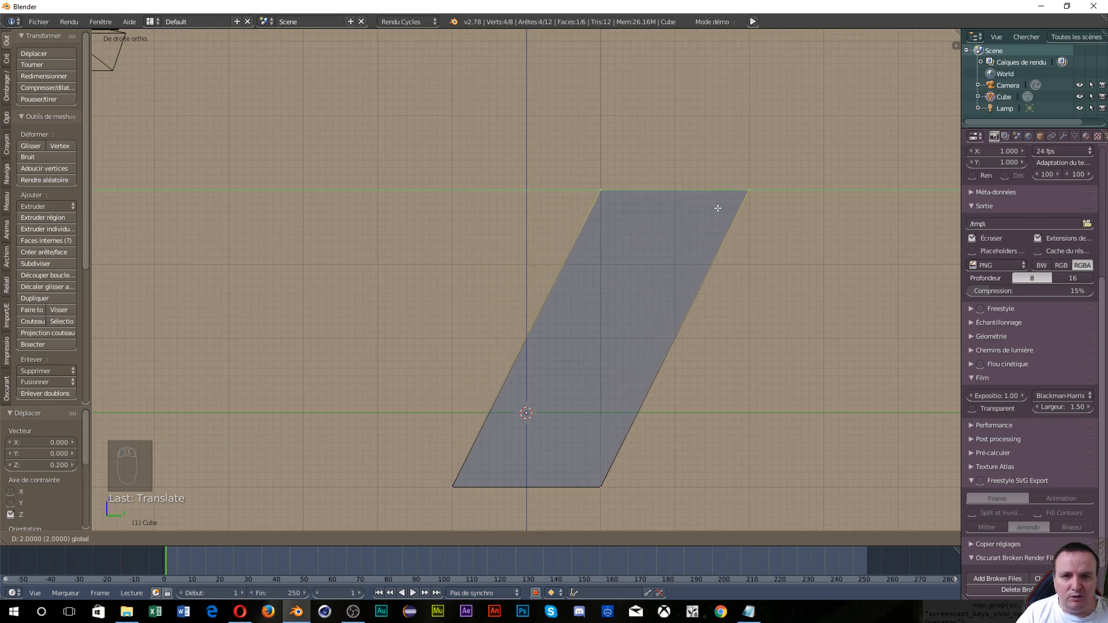
click(718, 208)
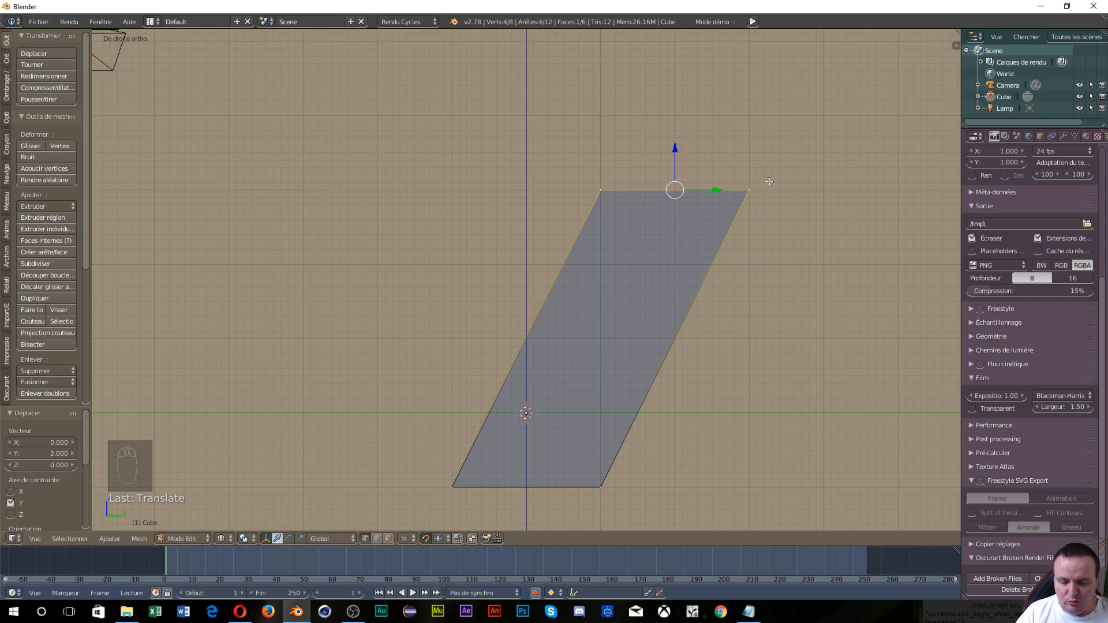
Step: Deselect everything, circle-select the vertices at the mesh's upper-right and lower-left corners, and raise them 1 unit along Z
key(a)
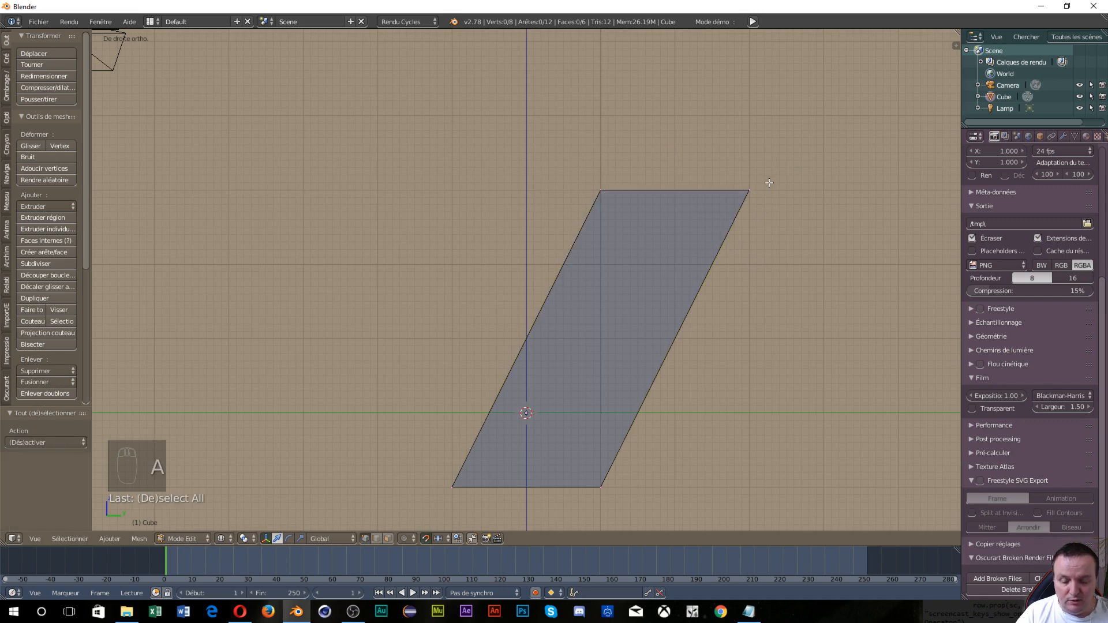
key(c)
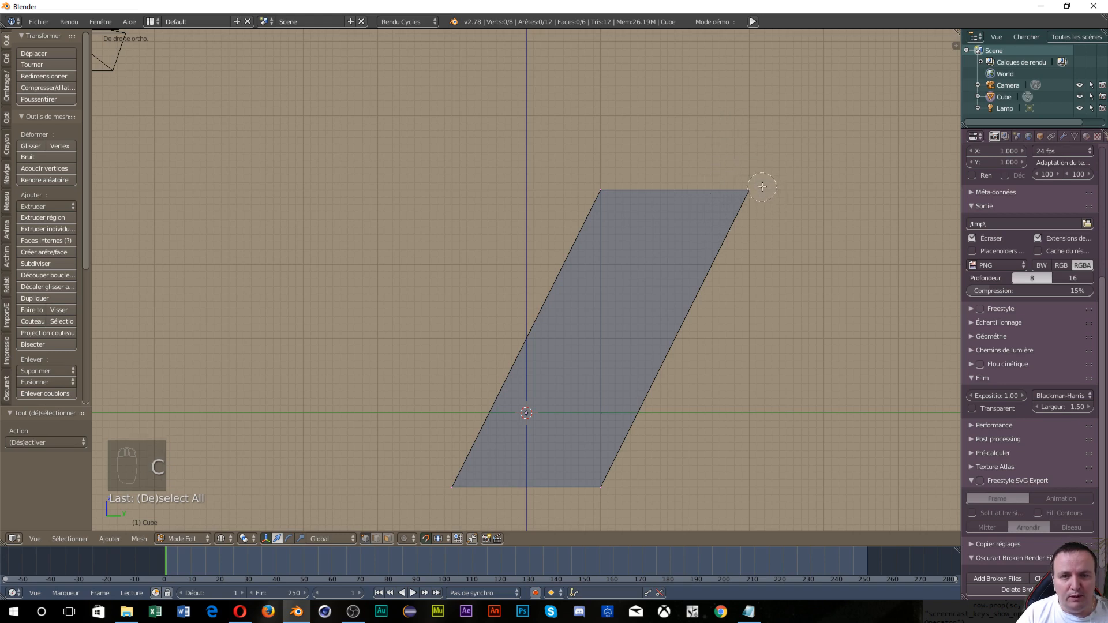
click(751, 189)
click(451, 483)
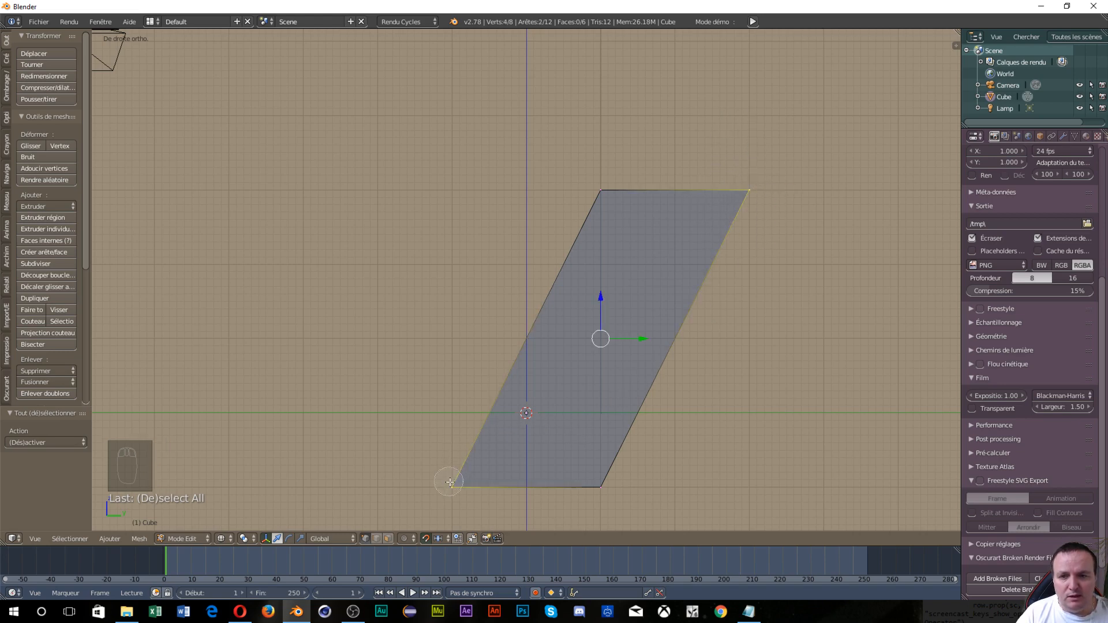
right_click(611, 294)
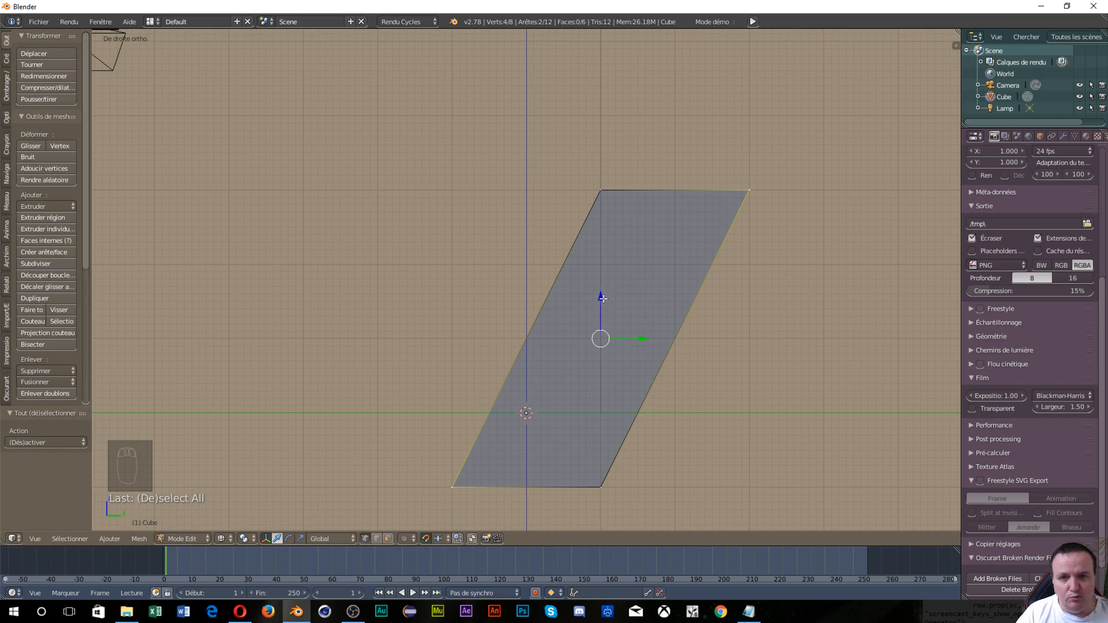
drag(602, 297, 612, 224)
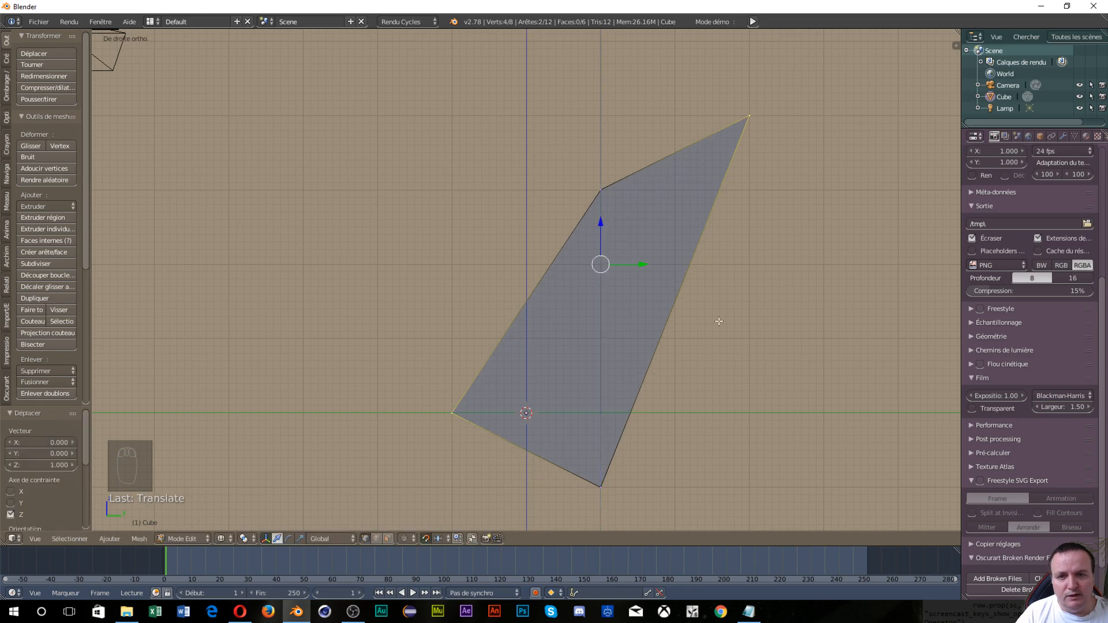
Step: Inspect the deformed cube from several angles in orthographic projection and in perspective
middle_drag(719, 321, 799, 349)
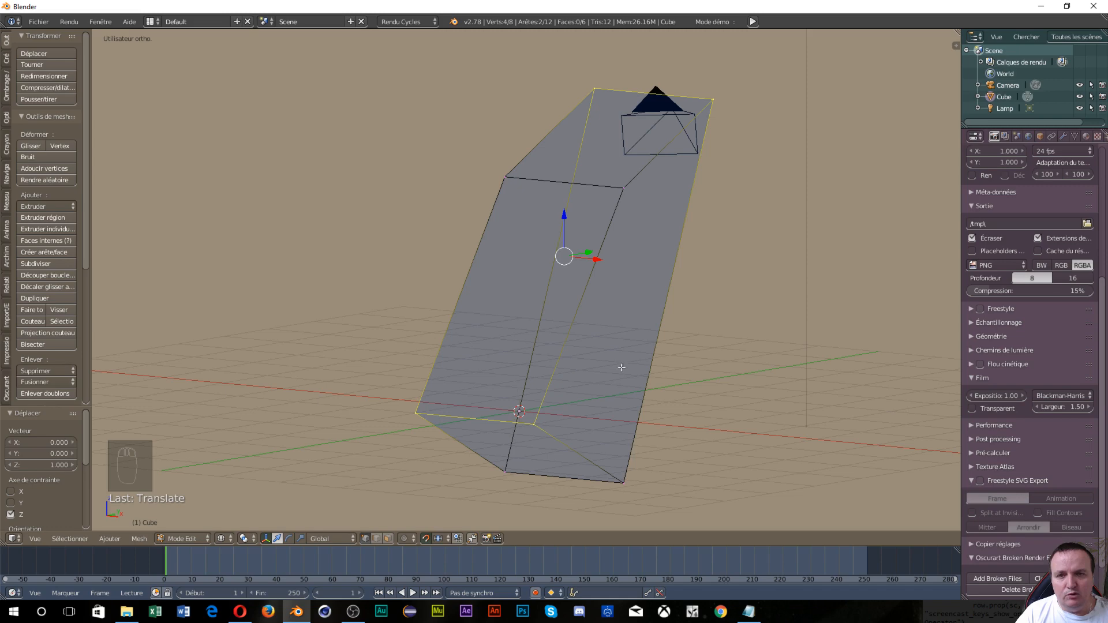
middle_drag(732, 287, 617, 293)
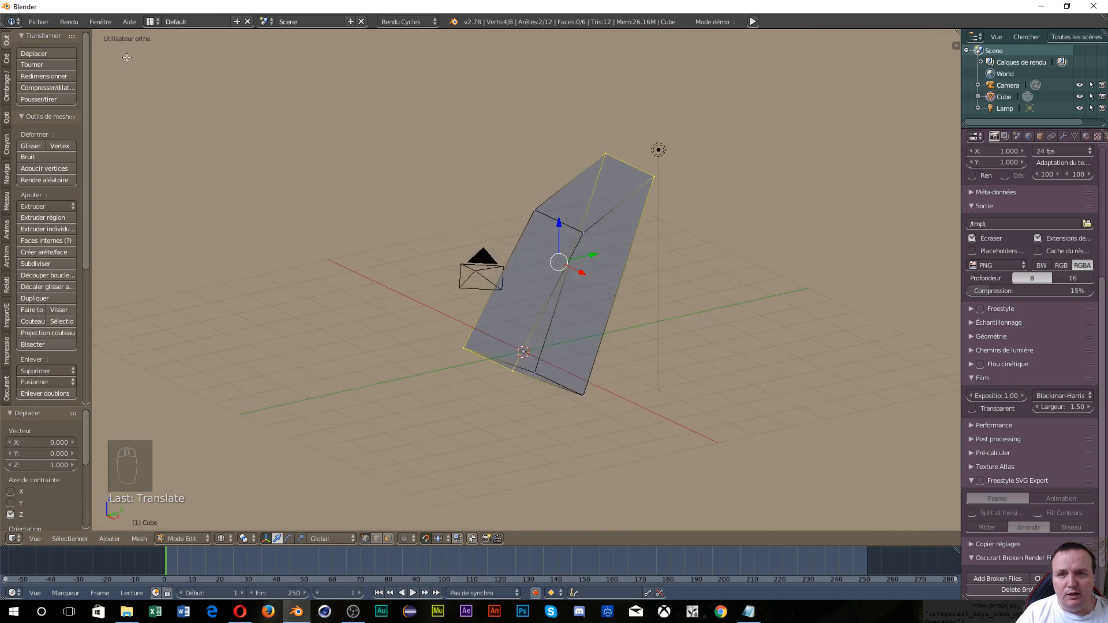
key(KP_5)
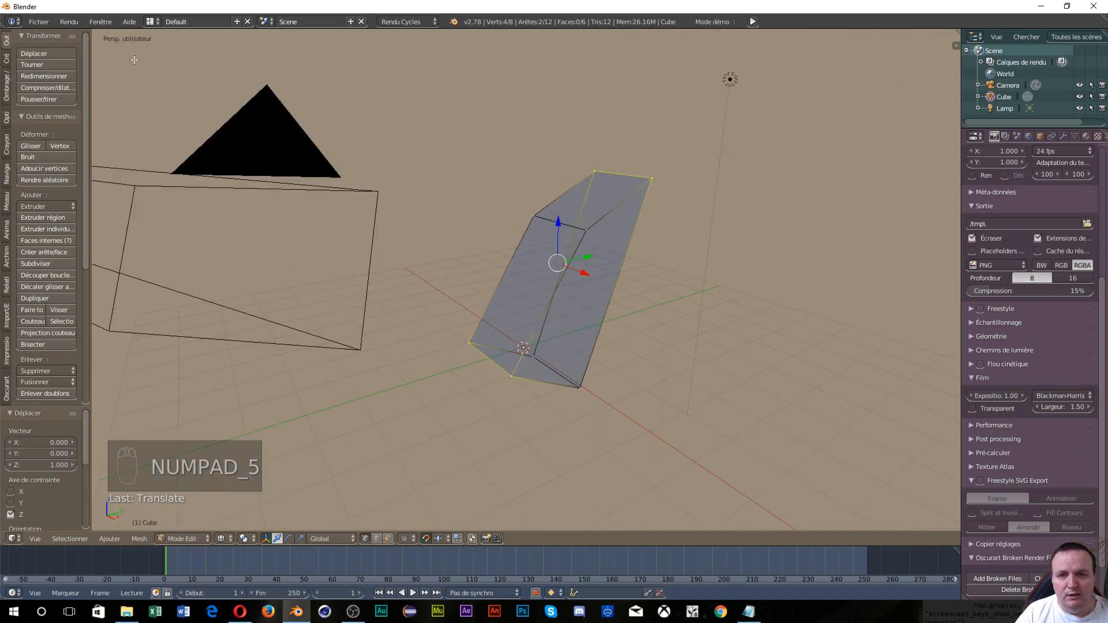
scroll(391, 205, up, 6)
middle_drag(521, 384, 223, 342)
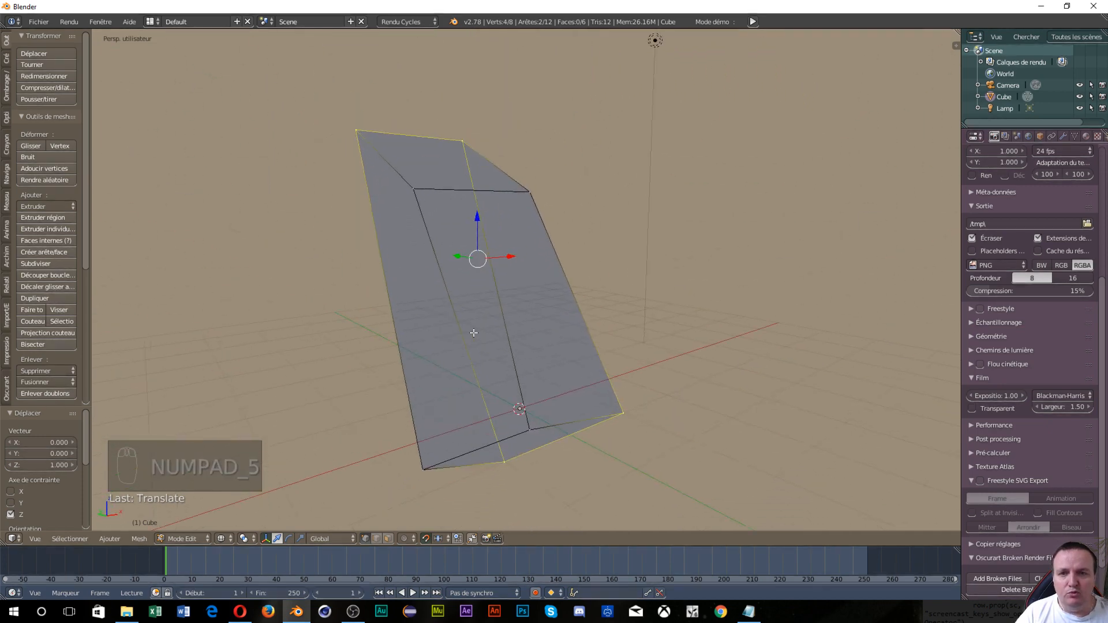
scroll(473, 333, down, 3)
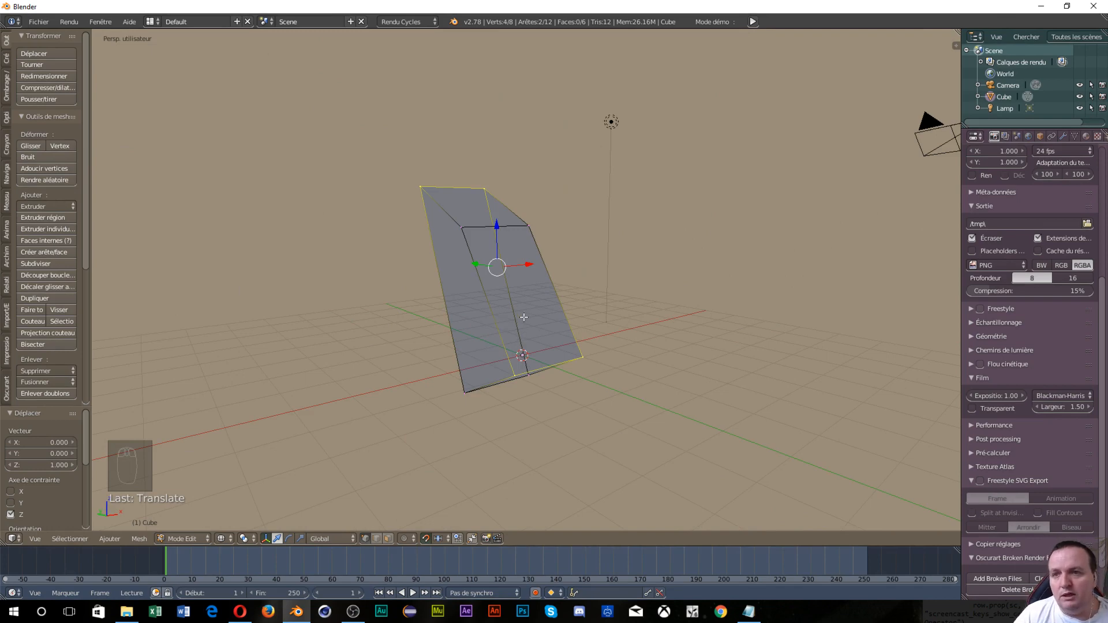
middle_drag(525, 317, 599, 364)
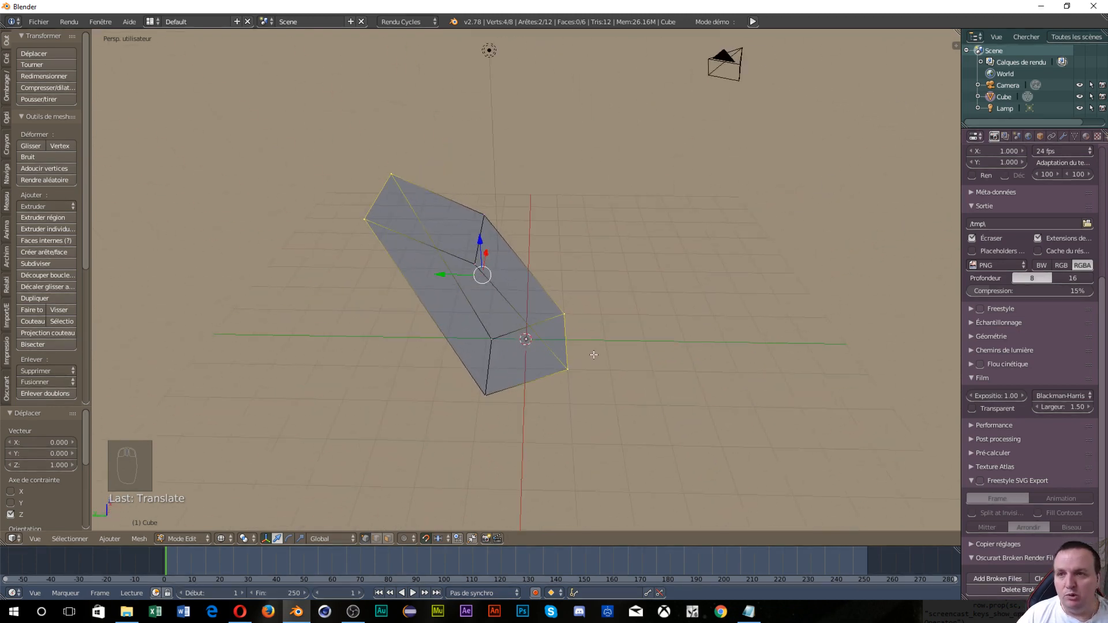
Step: Alternate repeatedly between orthographic and perspective projection to compare how the deformed cube looks from the same oblique angle
key(KP_5)
key(KP_5)
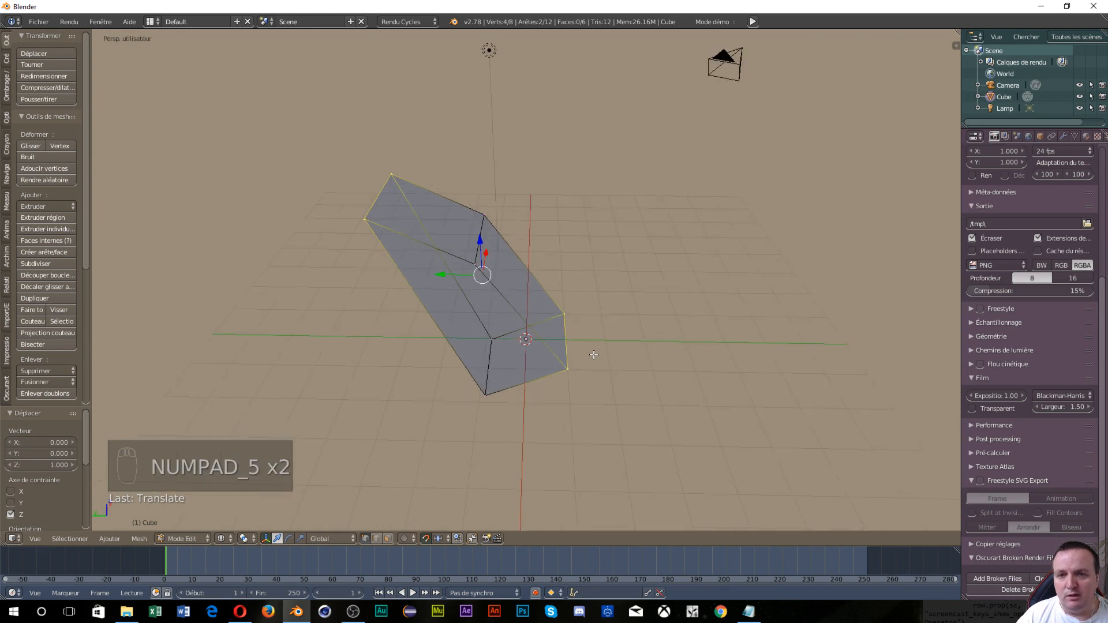
key(KP_5)
key(KP_5)
key(KP_5)
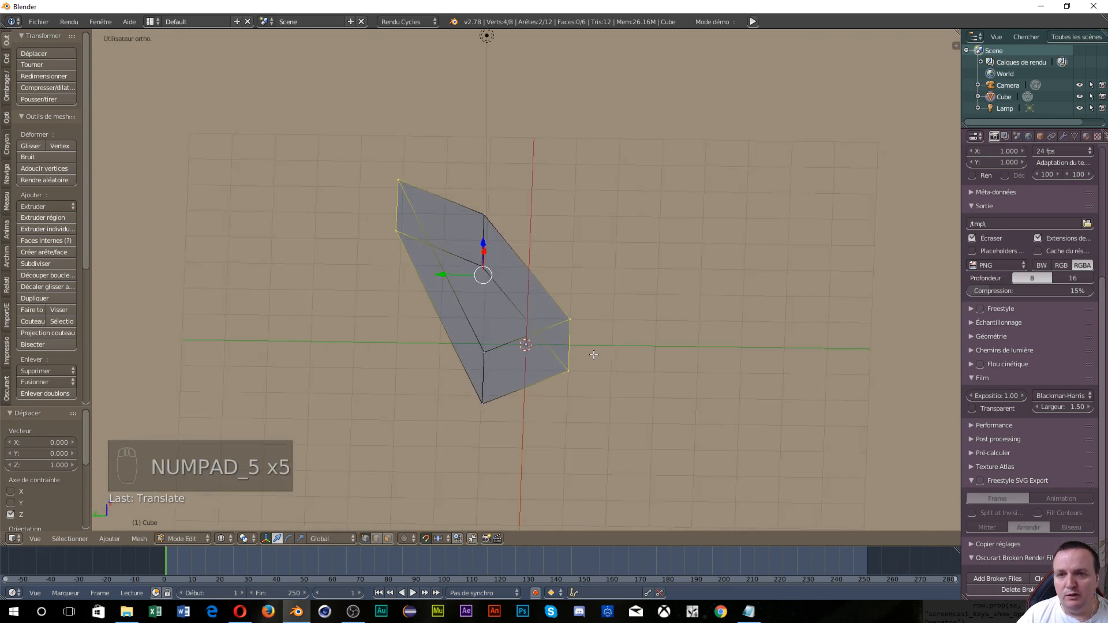
key(KP_5)
key(KP_5)
key(KP_5)
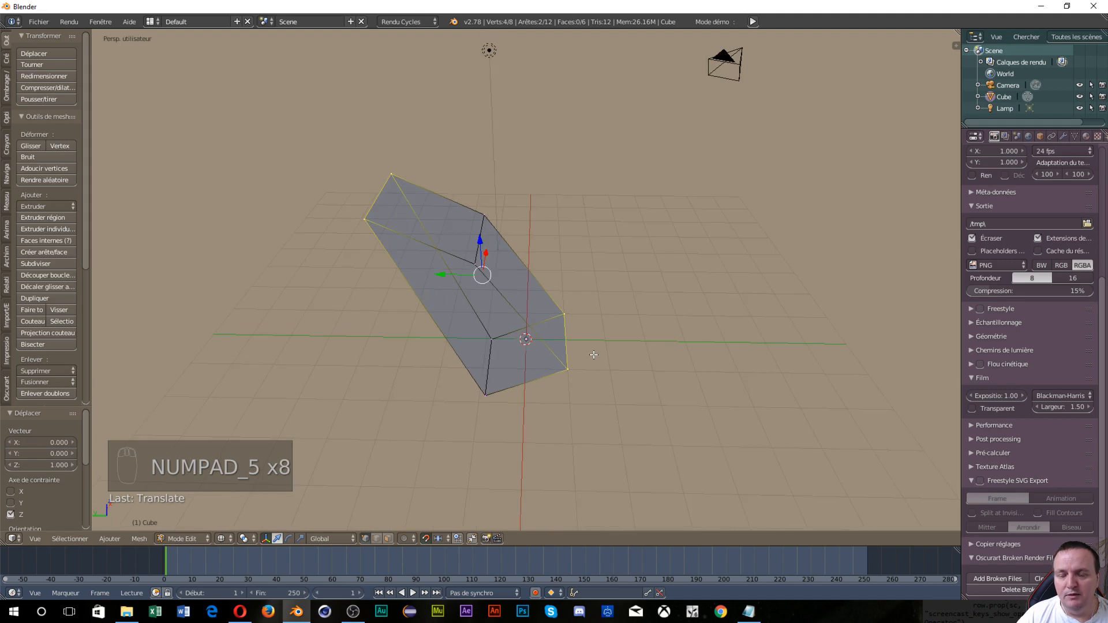
Step: Compare the deformed cube in perspective and orthographic projection from the front view and the back view
key(KP_1)
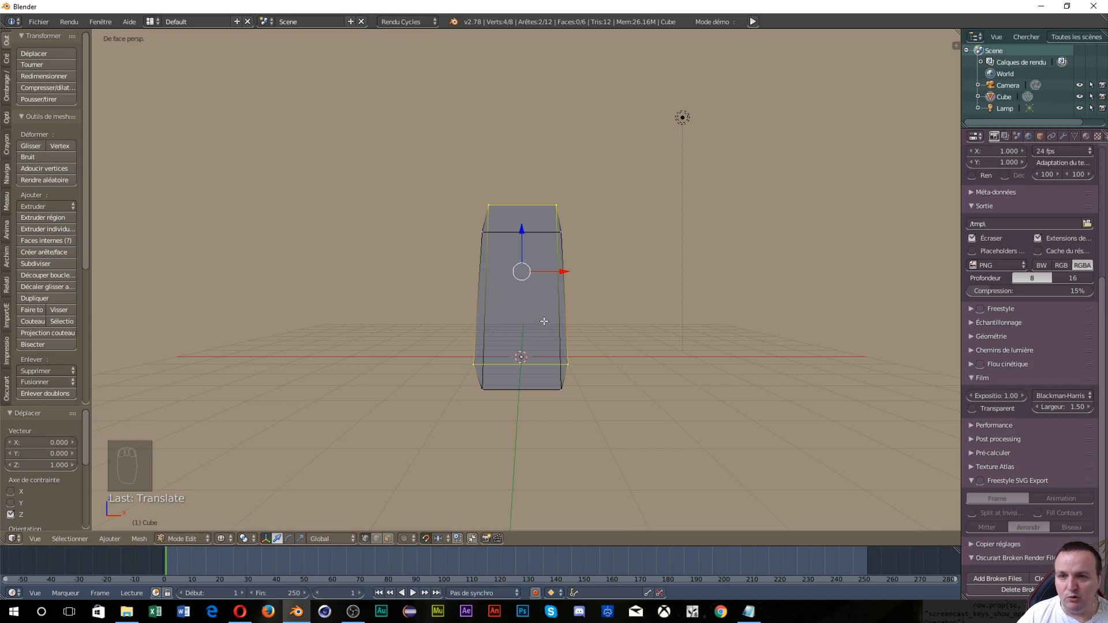
key(KP_5)
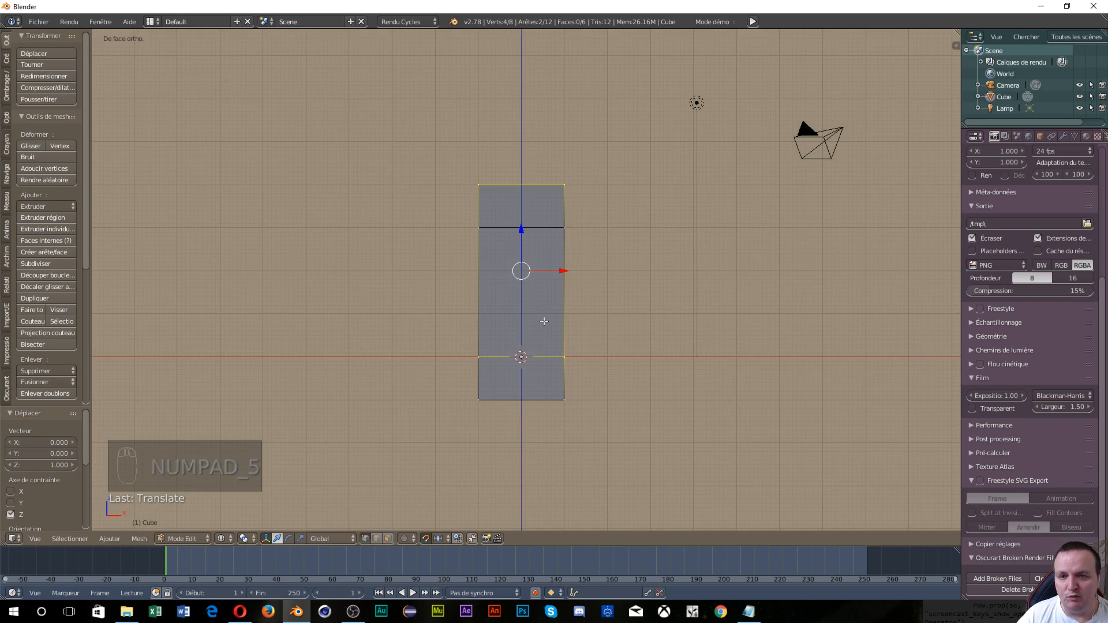
key(KP_5)
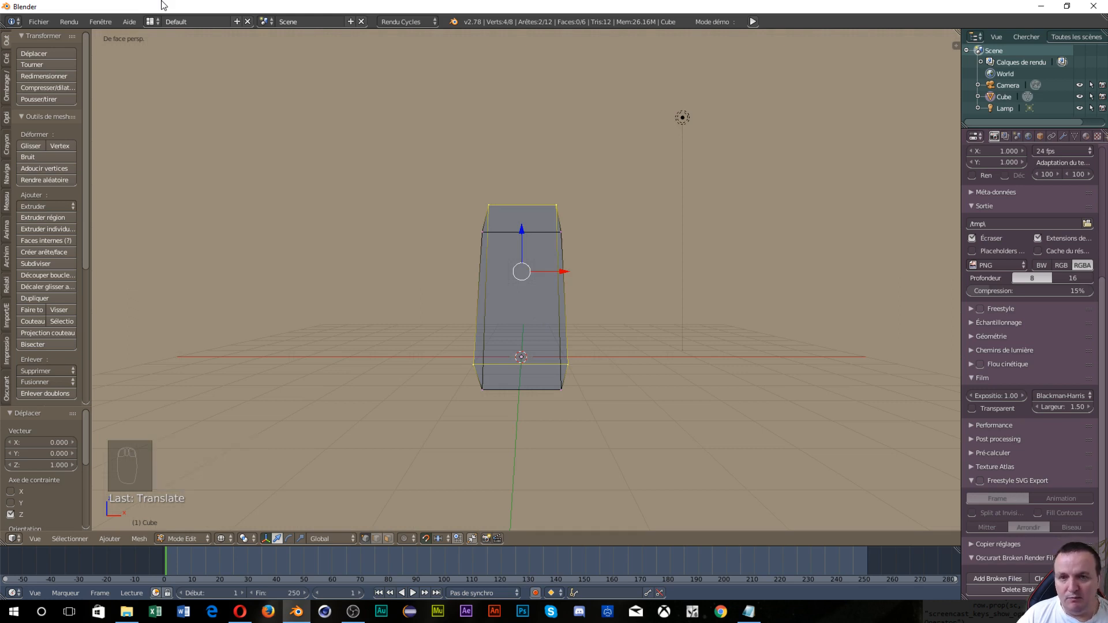
key(ctrl+KP_1)
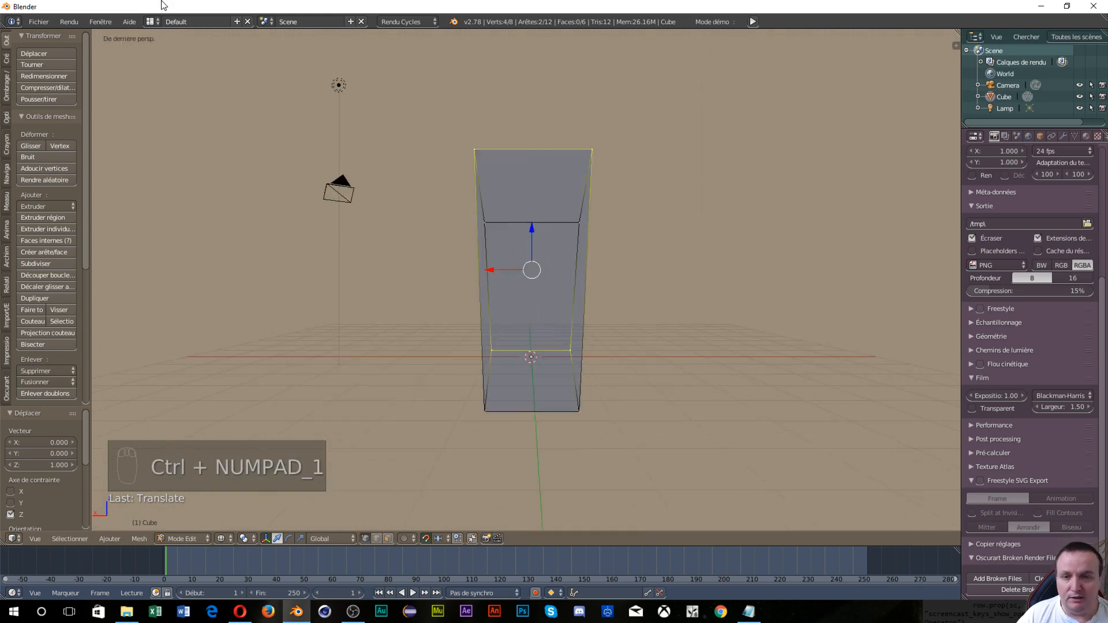
key(KP_5)
key(KP_5)
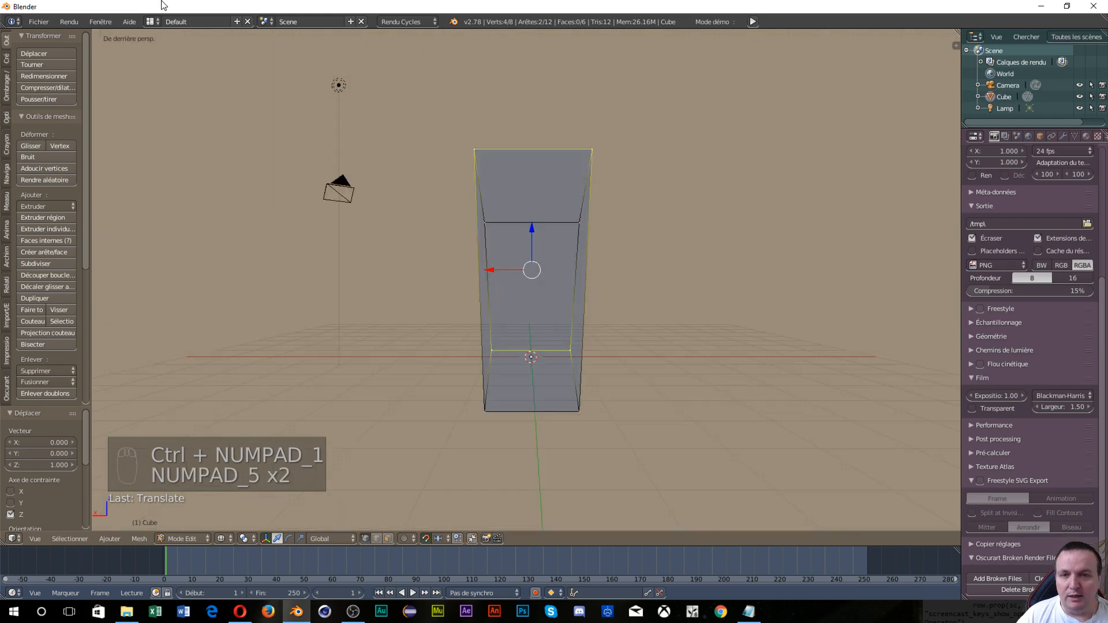
key(KP_5)
key(KP_5)
key(KP_5)
key(KP_5)
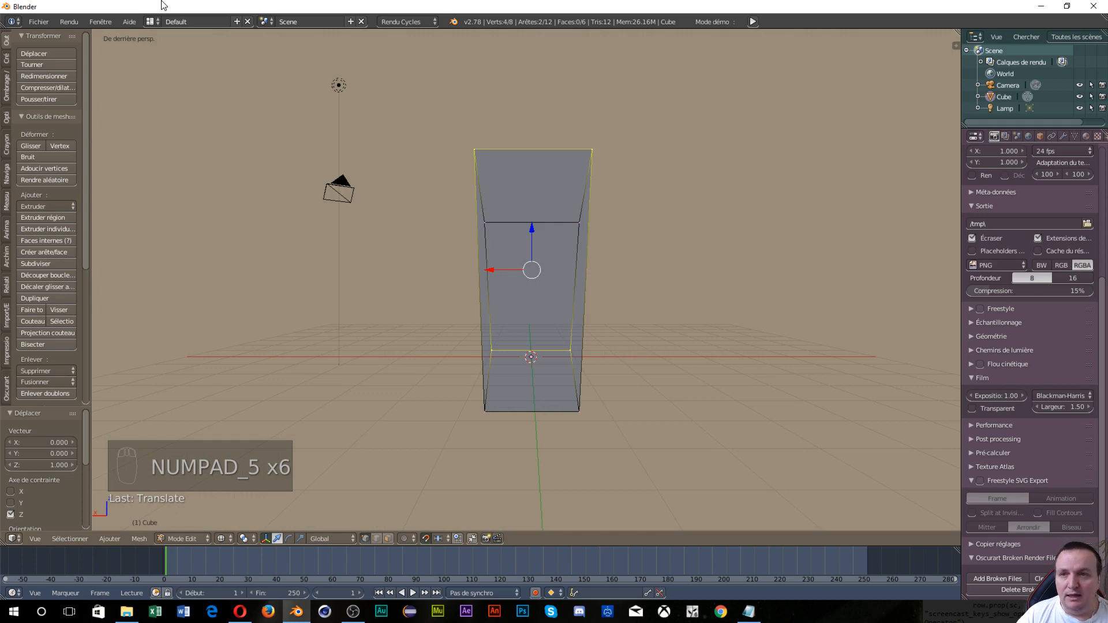
Step: Compare the deformed cube in perspective and orthographic projection from the right view and the left view
key(KP_3)
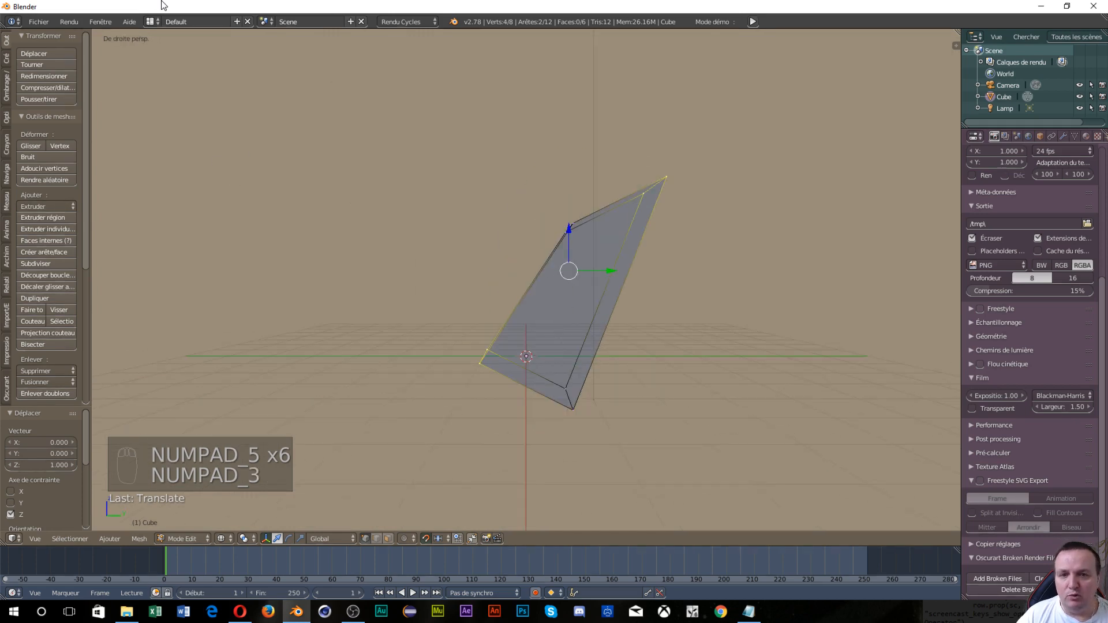
key(KP_5)
key(KP_5)
key(KP_5)
key(KP_5)
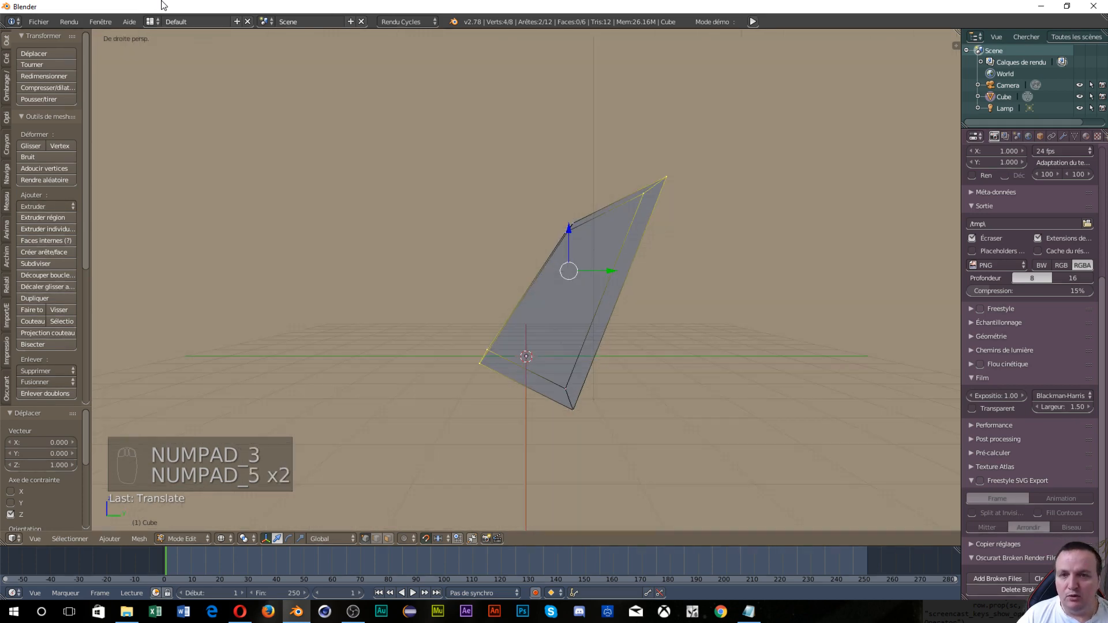
key(KP_5)
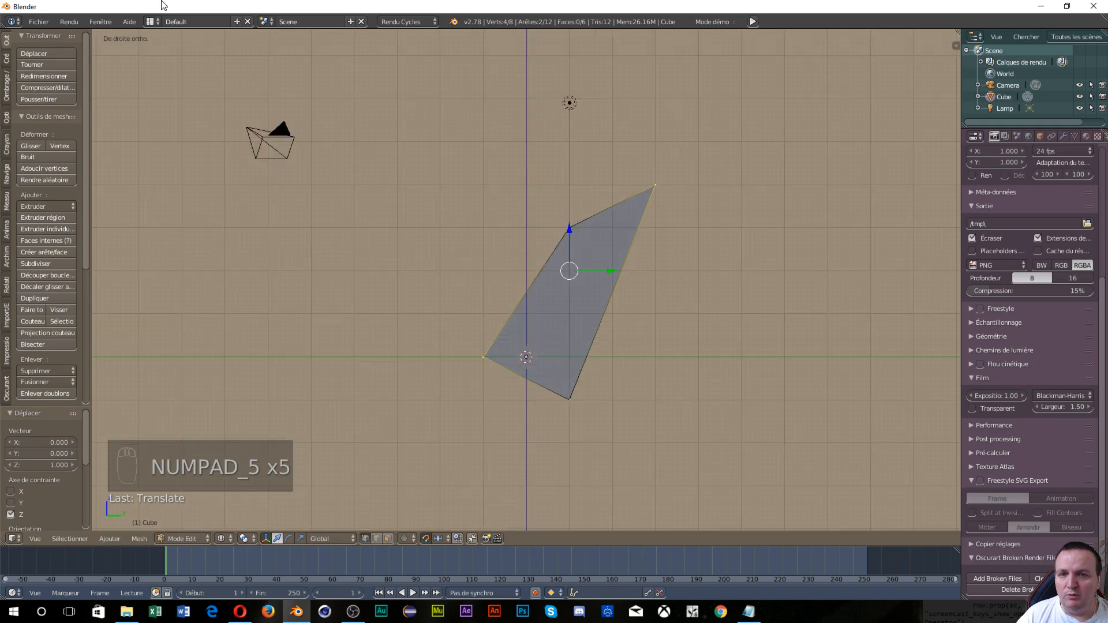
key(KP_5)
key(KP_5)
key(KP_5)
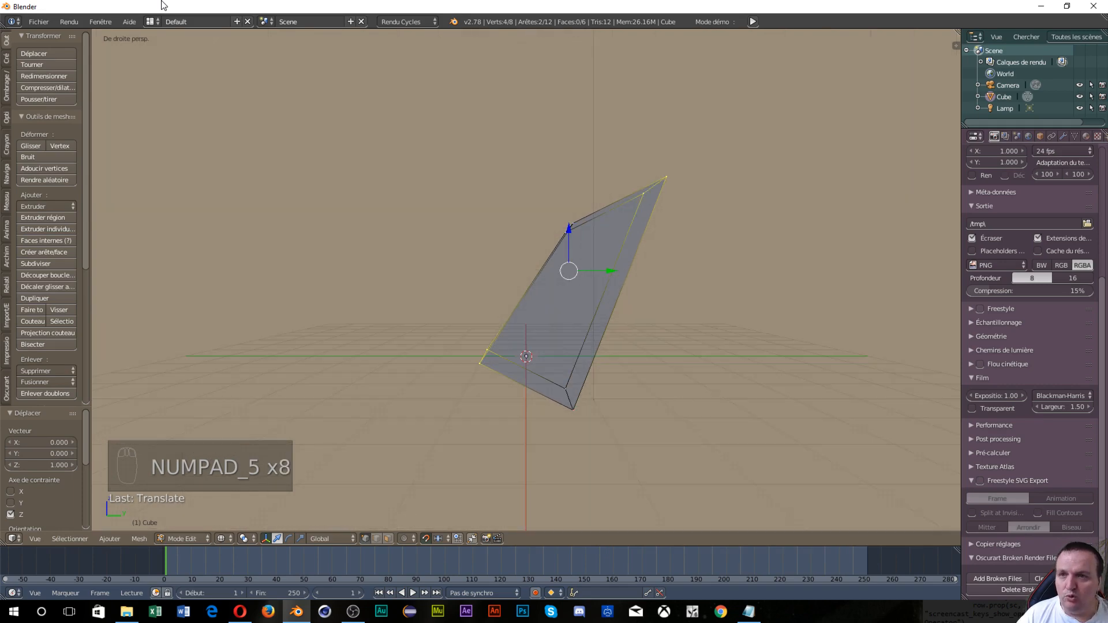
key(ctrl+KP_3)
key(KP_5)
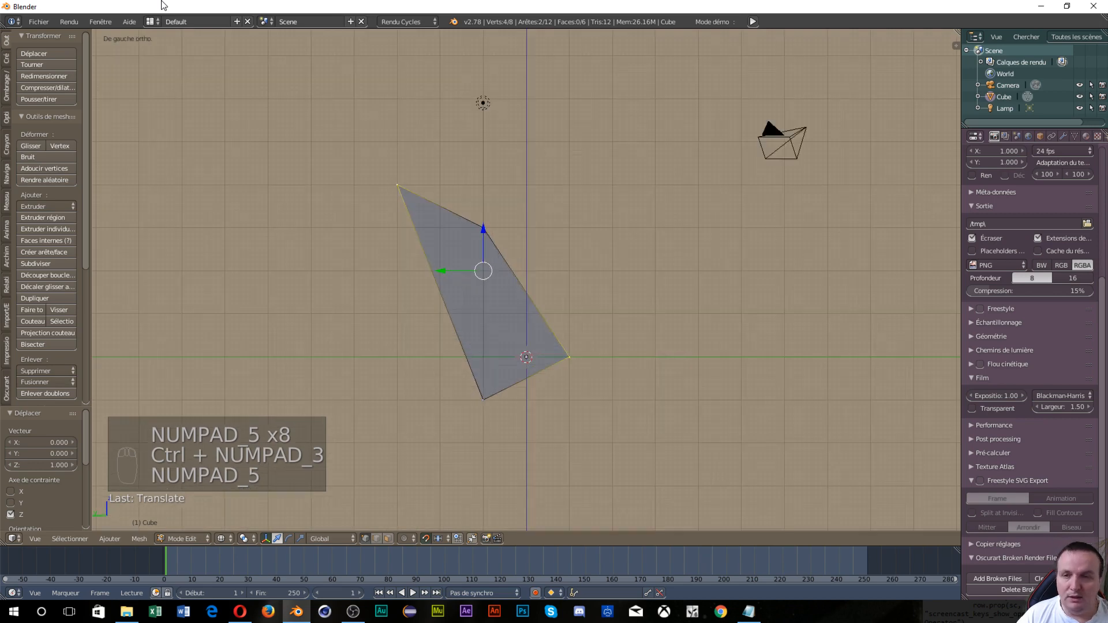
Step: Alternate the left view between orthographic and perspective projection to compare the deformed cube's outline
key(KP_5)
key(KP_5)
key(KP_5)
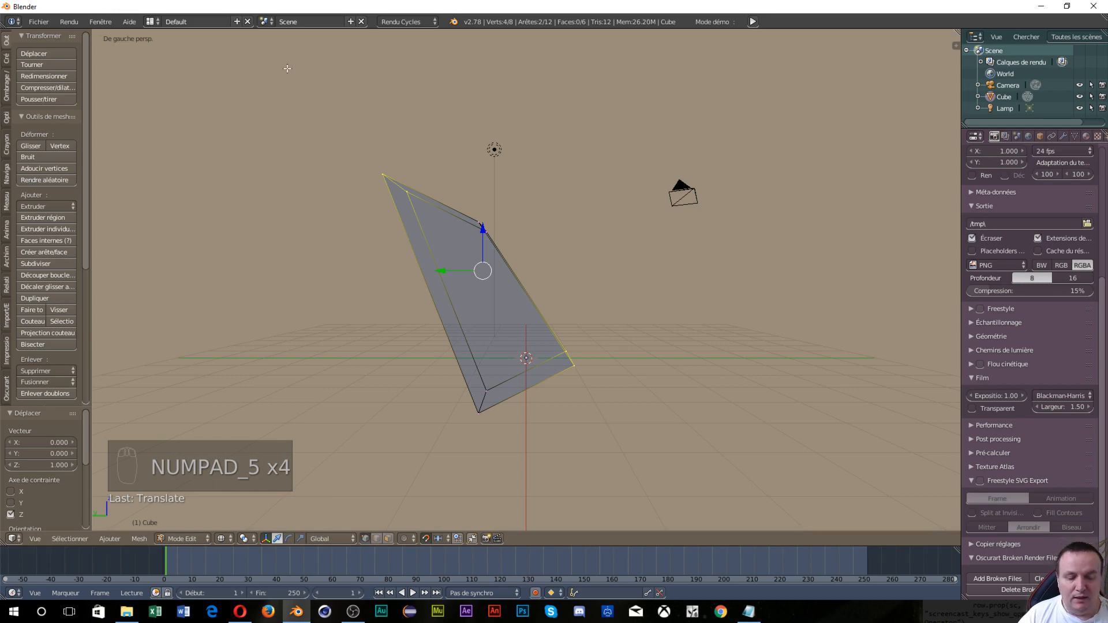
Step: Compare the deformed cube in perspective and orthographic projection from the top view
key(KP_7)
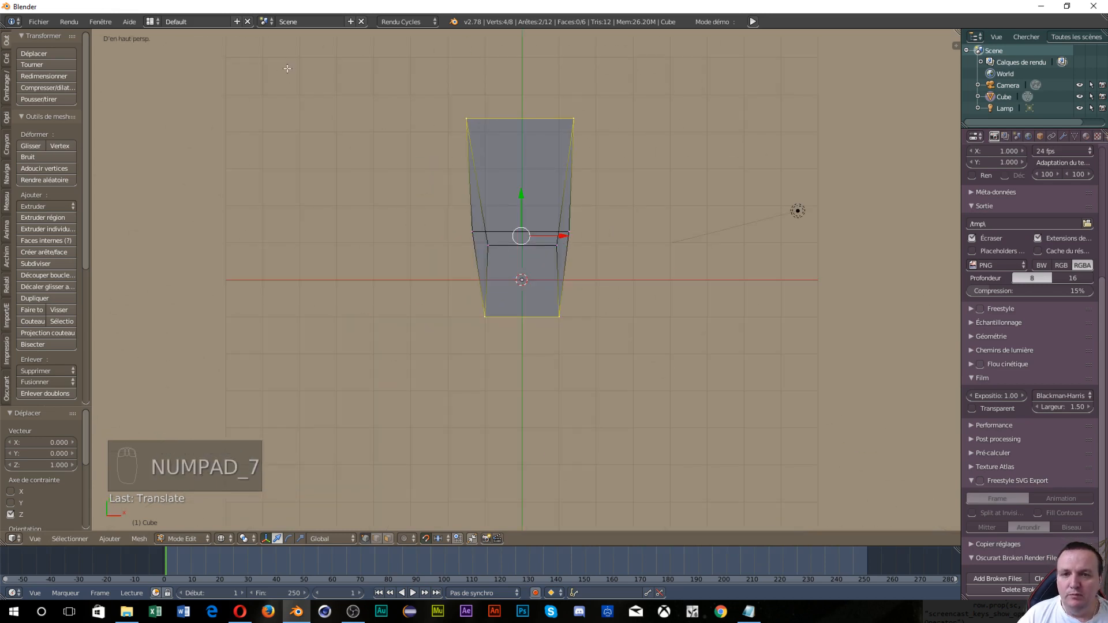
key(KP_5)
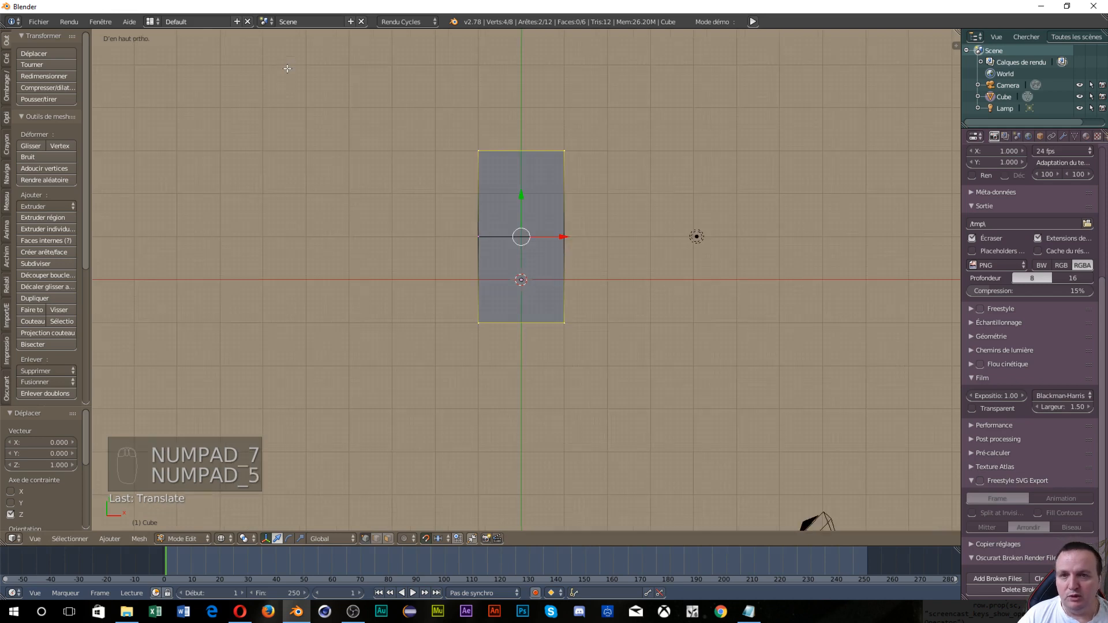
key(KP_5)
key(KP_5)
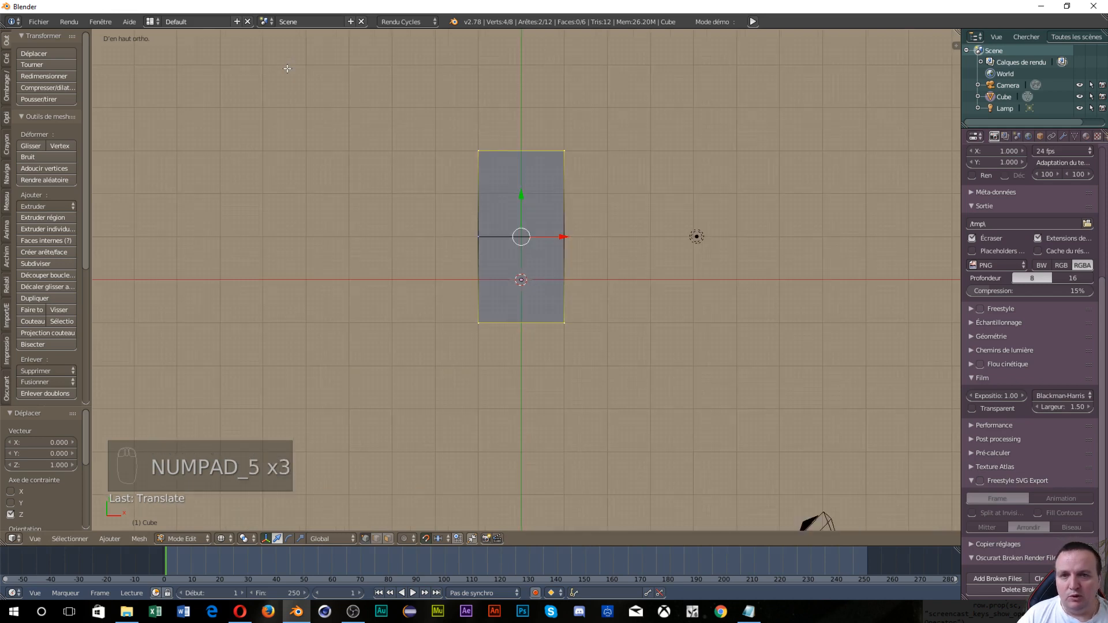
key(KP_5)
key(KP_5)
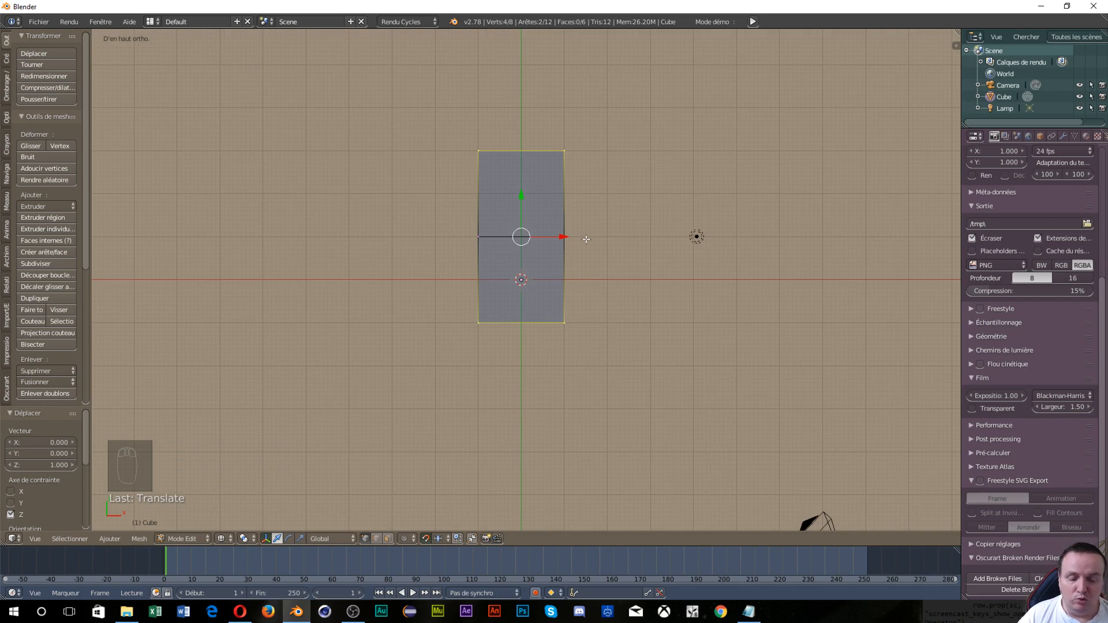
Step: Compare the deformed cube in orthographic and perspective projection from the bottom view, alternating repeatedly and finishing in perspective
key(ctrl+KP_7)
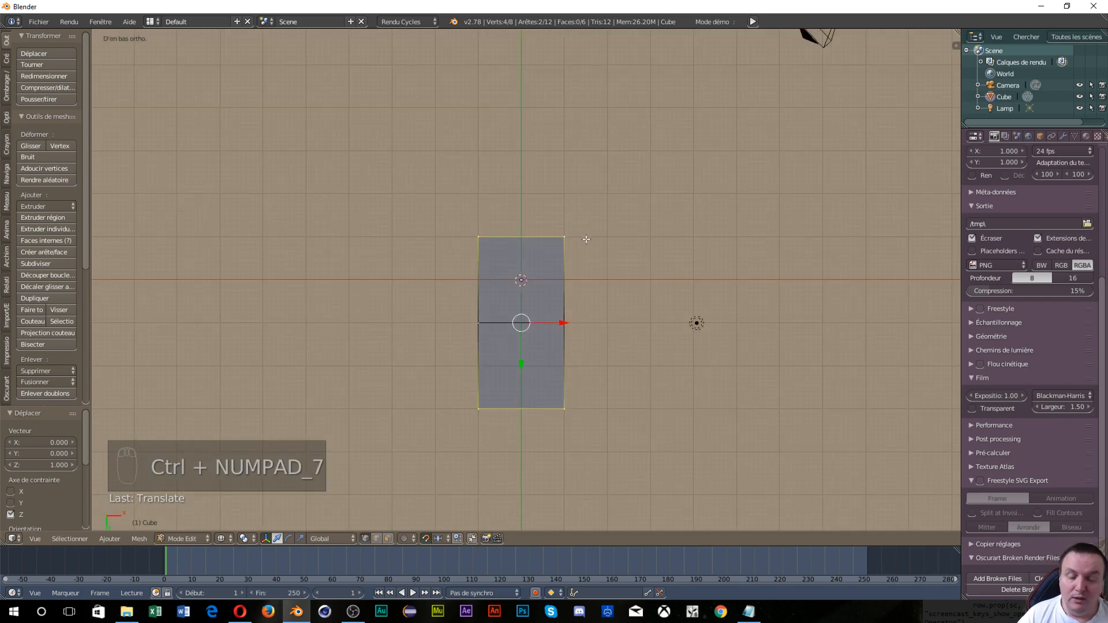
key(KP_5)
key(KP_5)
key(KP_5)
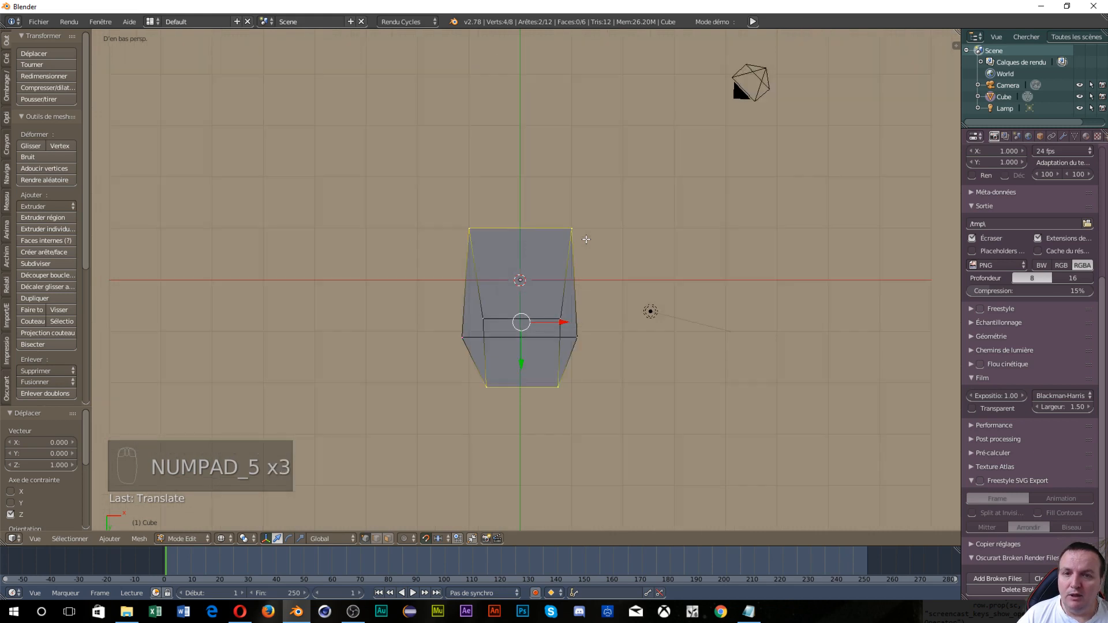
key(KP_5)
key(KP_5)
key(KP_5)
key(KP_5)
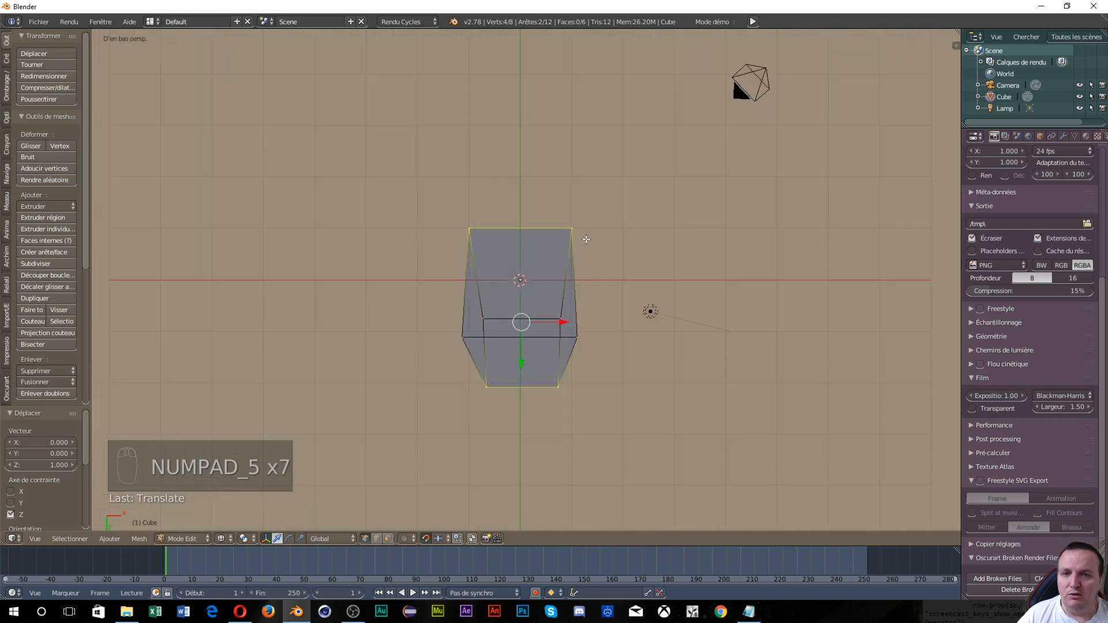
key(KP_5)
key(KP_5)
key(KP_5)
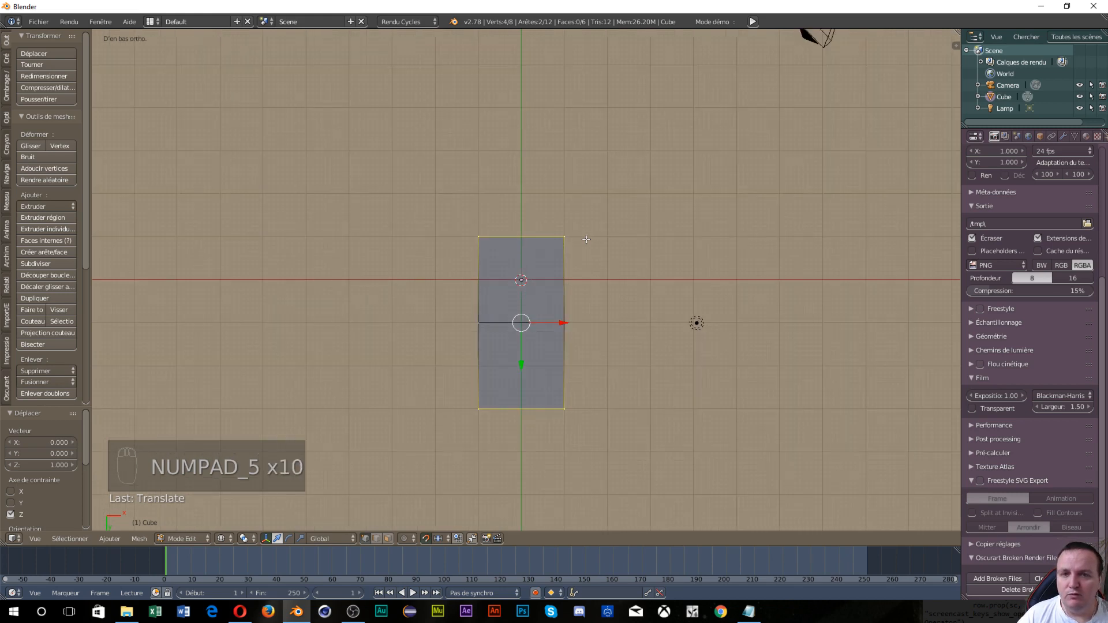
key(KP_5)
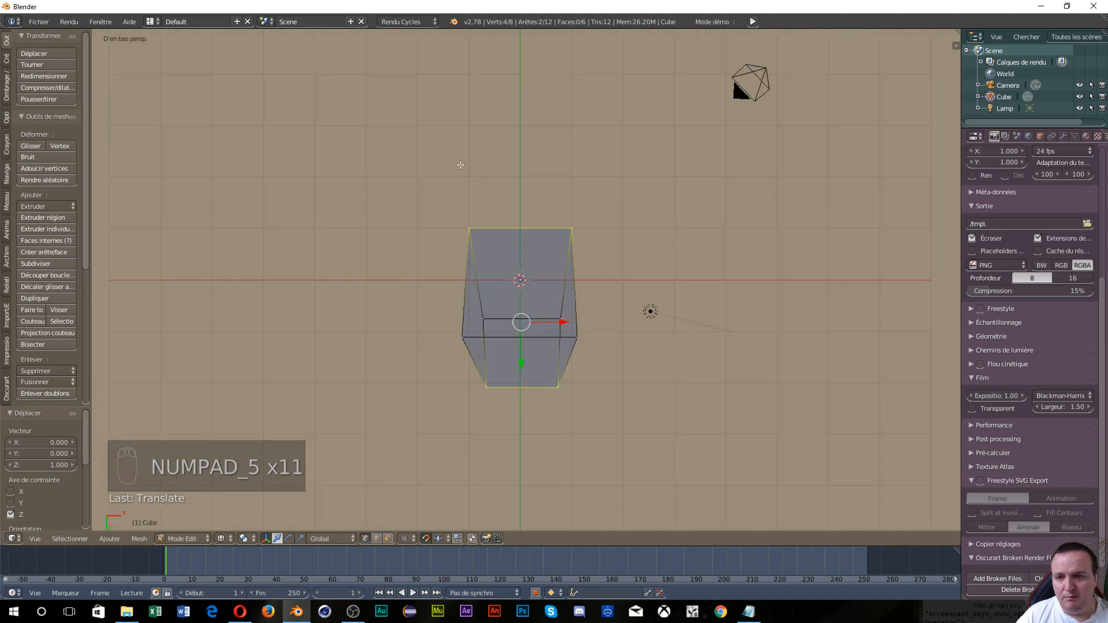
Step: Orbit to an oblique perspective view of the deformed cube and demonstrate zooming in and out repeatedly
middle_drag(465, 188, 596, 316)
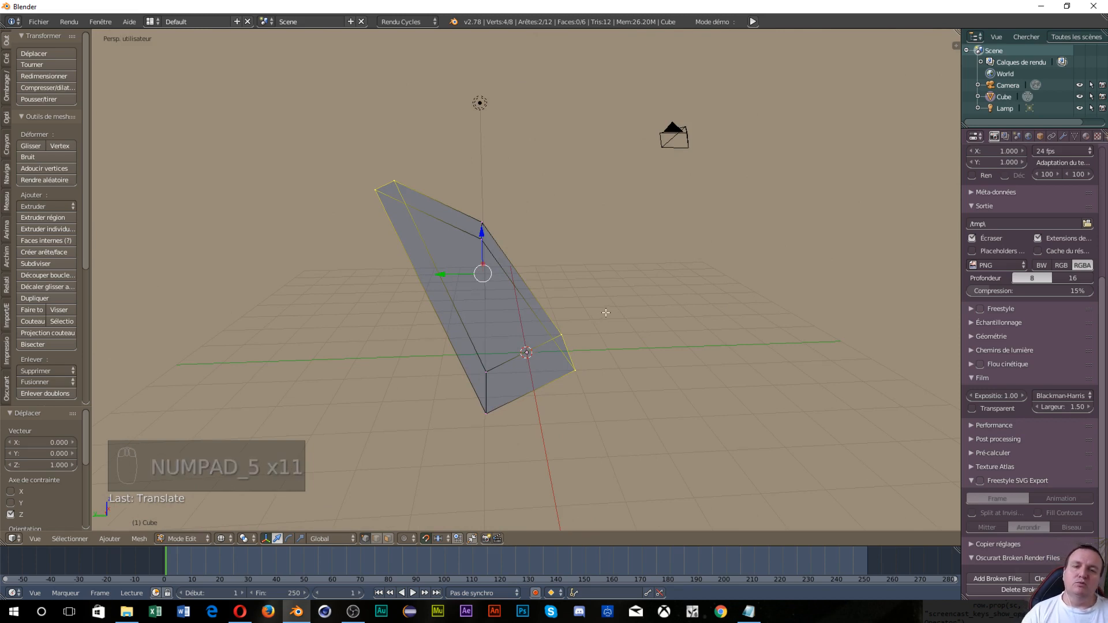
middle_drag(641, 201, 585, 340)
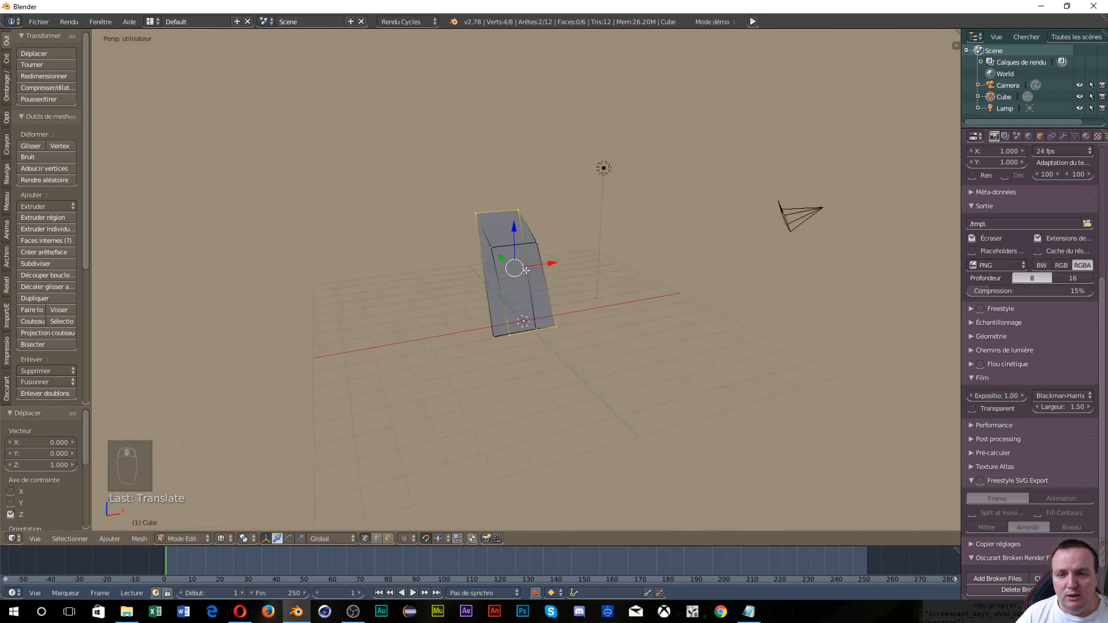
scroll(584, 336, up, 5)
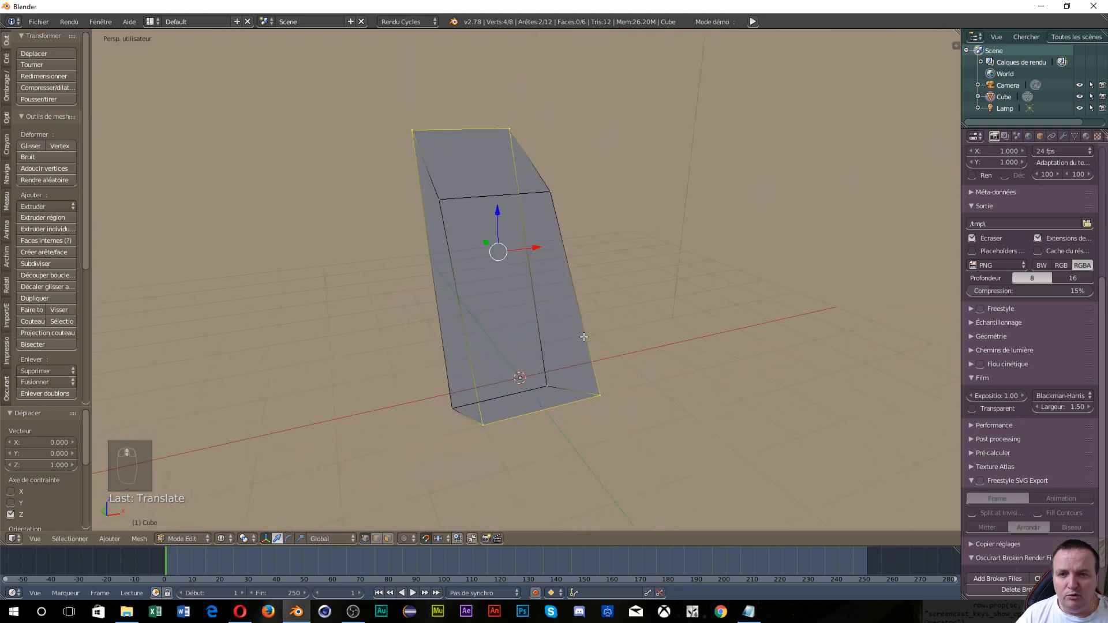
scroll(584, 336, down, 5)
scroll(584, 301, down, 2)
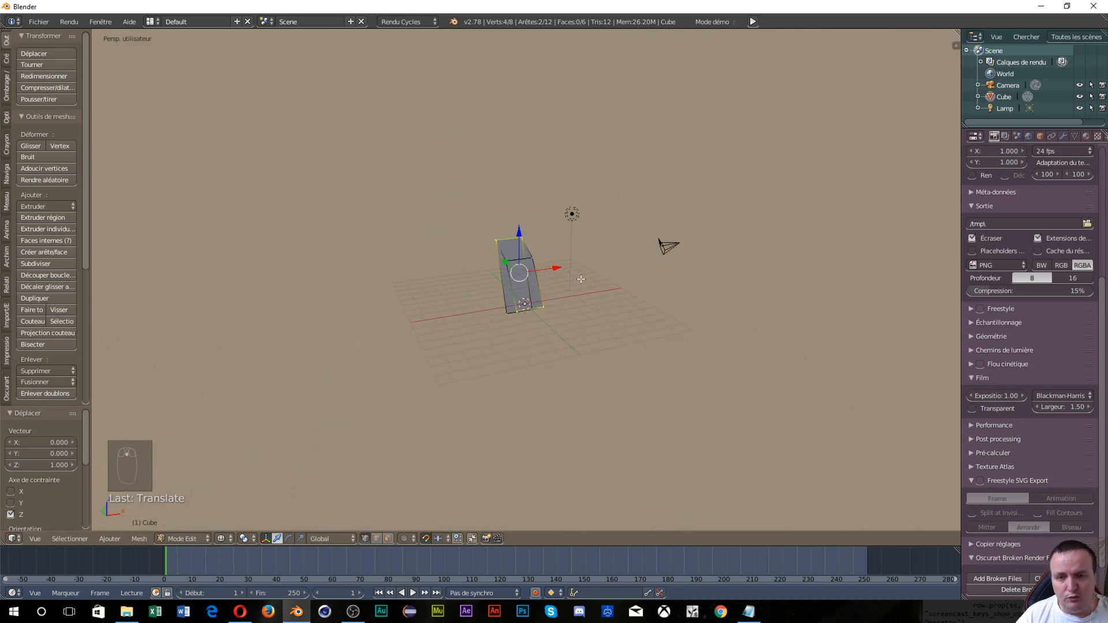
scroll(580, 279, down, 2)
scroll(580, 273, up, 2)
scroll(579, 273, up, 7)
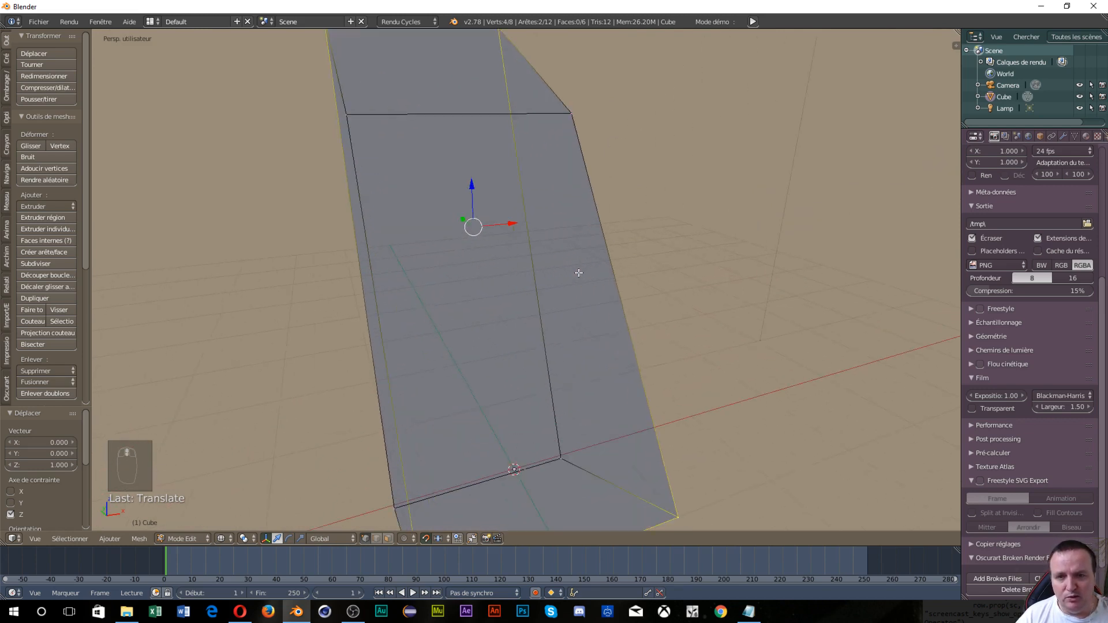
scroll(579, 273, down, 5)
scroll(579, 273, up, 4)
scroll(579, 273, down, 5)
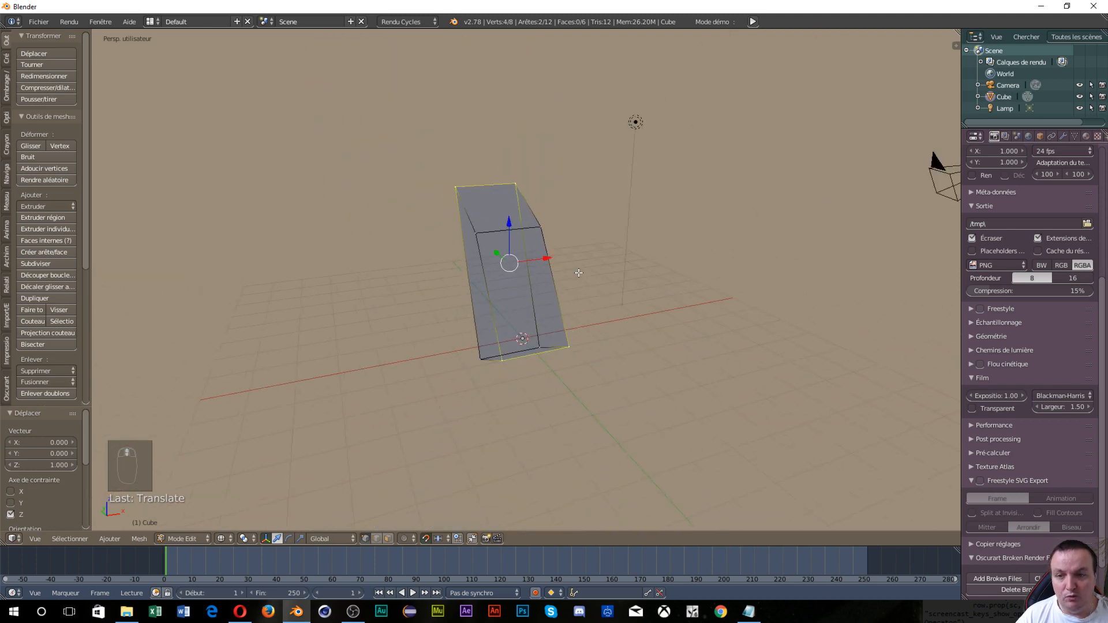
scroll(579, 273, up, 3)
scroll(579, 273, down, 2)
scroll(579, 273, up, 2)
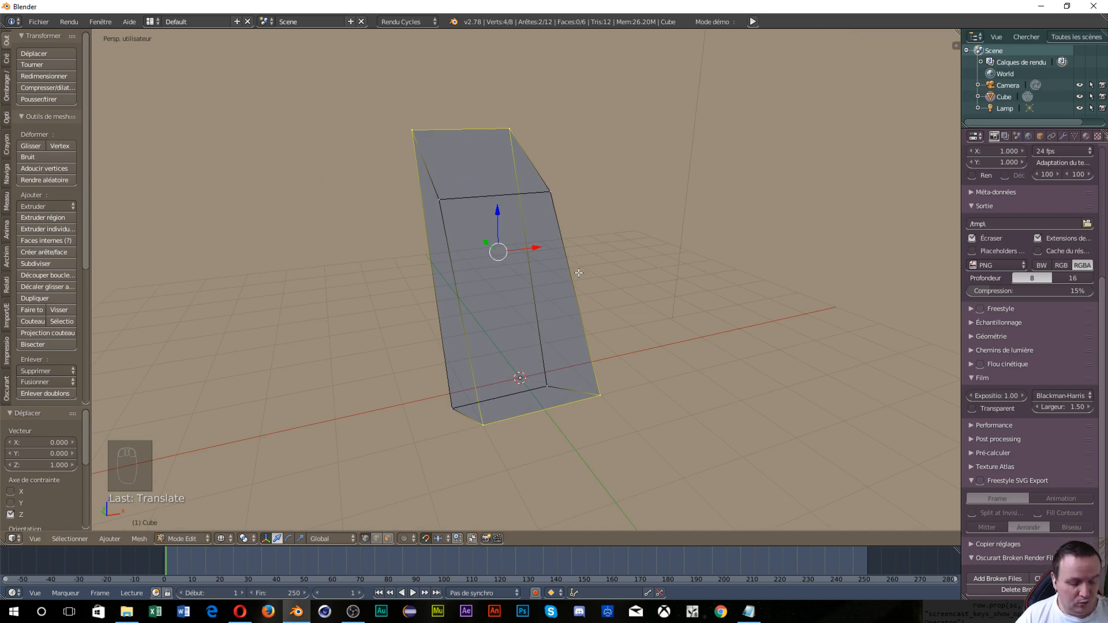
scroll(445, 234, up, 1)
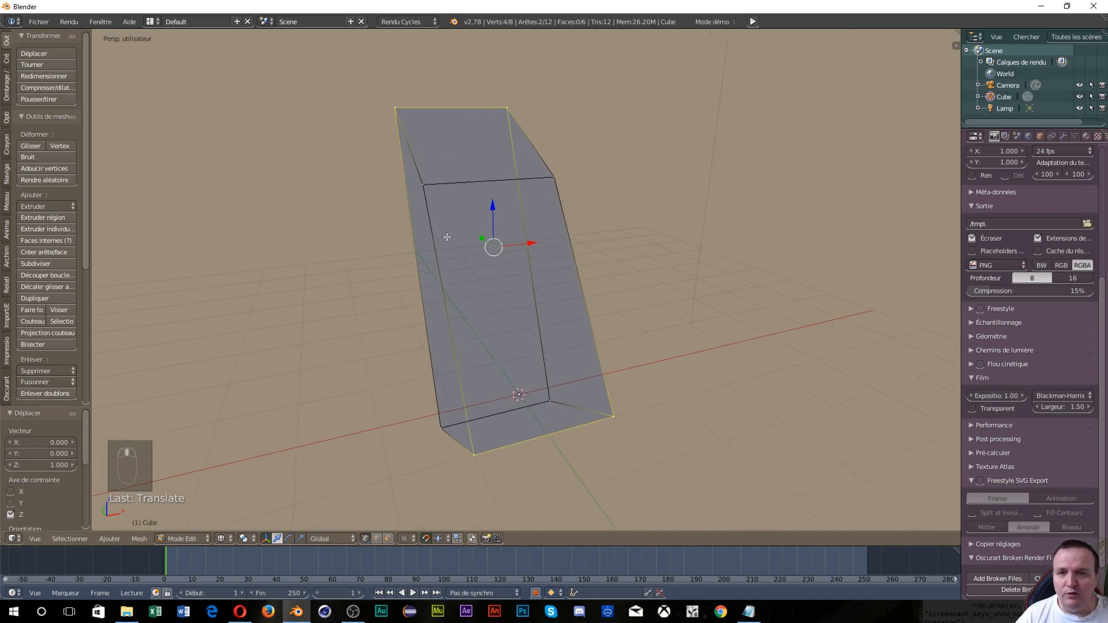
scroll(436, 243, down, 3)
scroll(311, 238, up, 3)
scroll(323, 237, down, 2)
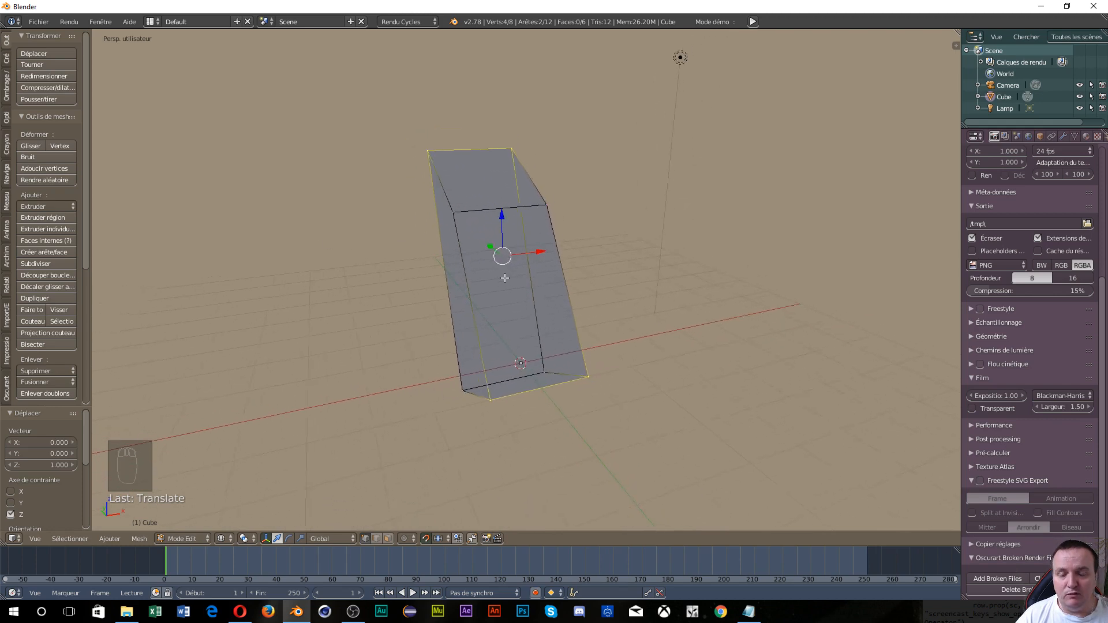
scroll(341, 231, up, 3)
scroll(404, 249, down, 3)
scroll(407, 250, down, 3)
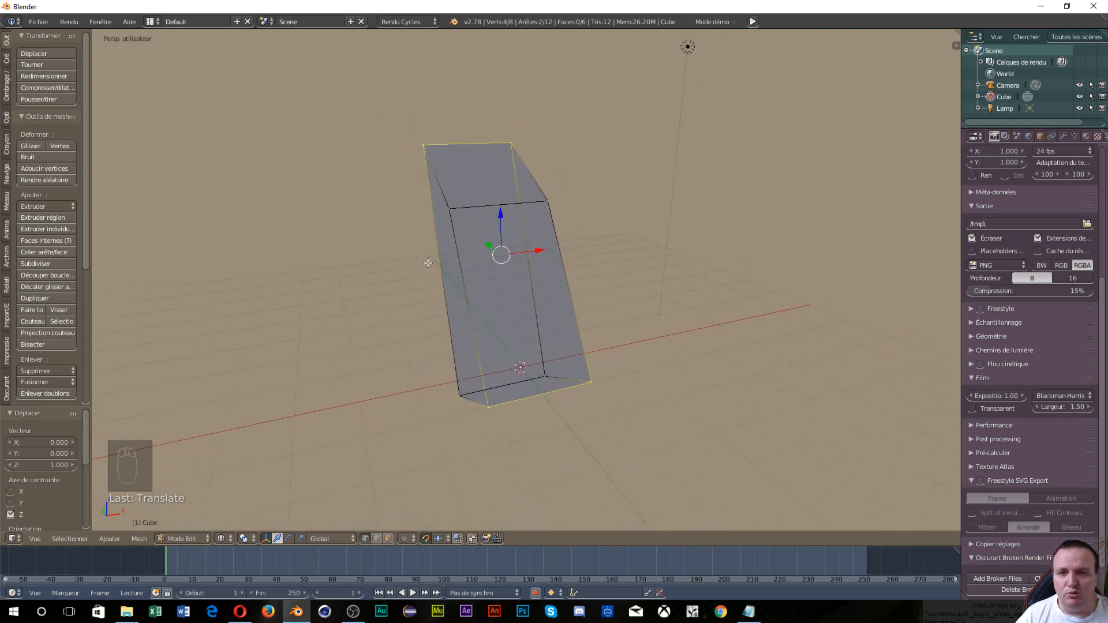
scroll(280, 205, up, 6)
scroll(296, 242, down, 5)
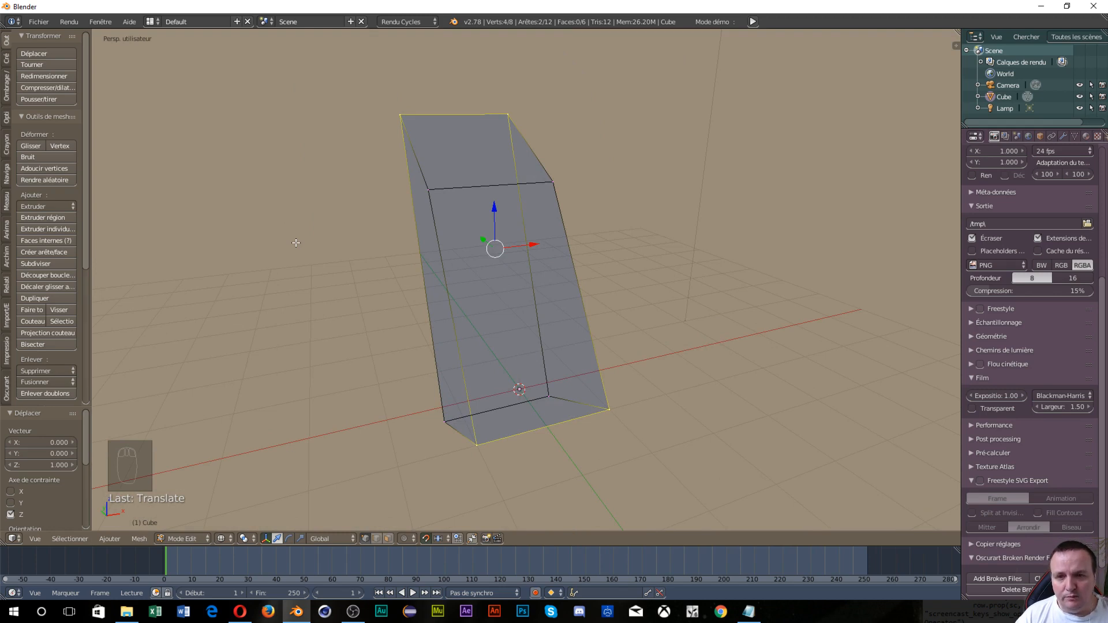
Step: Demonstrate panning the perspective view horizontally in both directions across the deformed cube
ctrl+scroll(295, 242, up, 3)
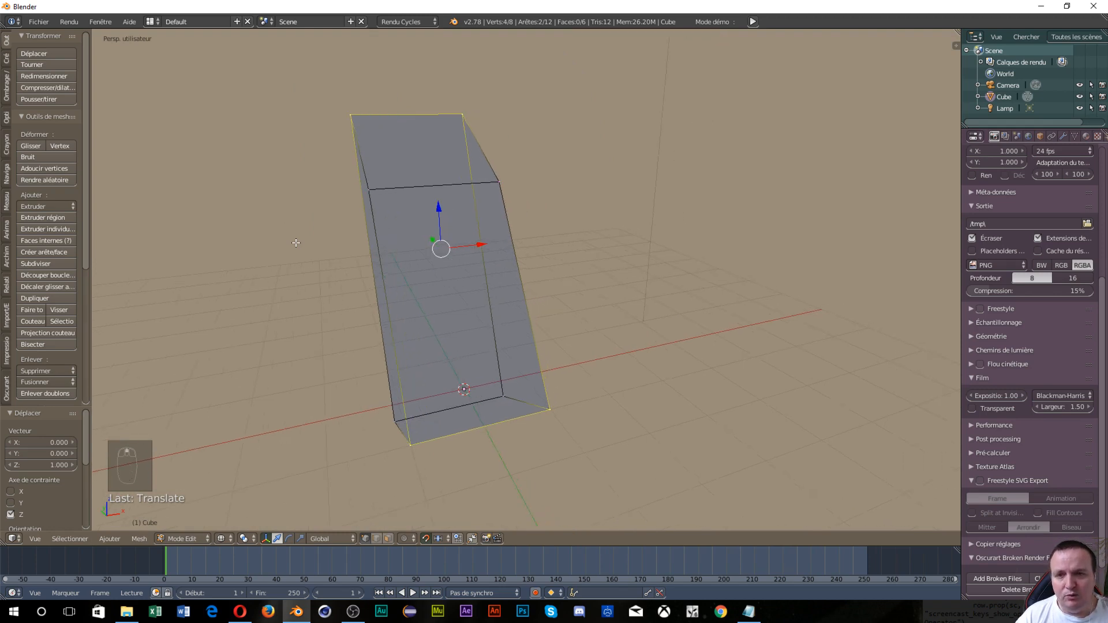
ctrl+scroll(296, 243, down, 4)
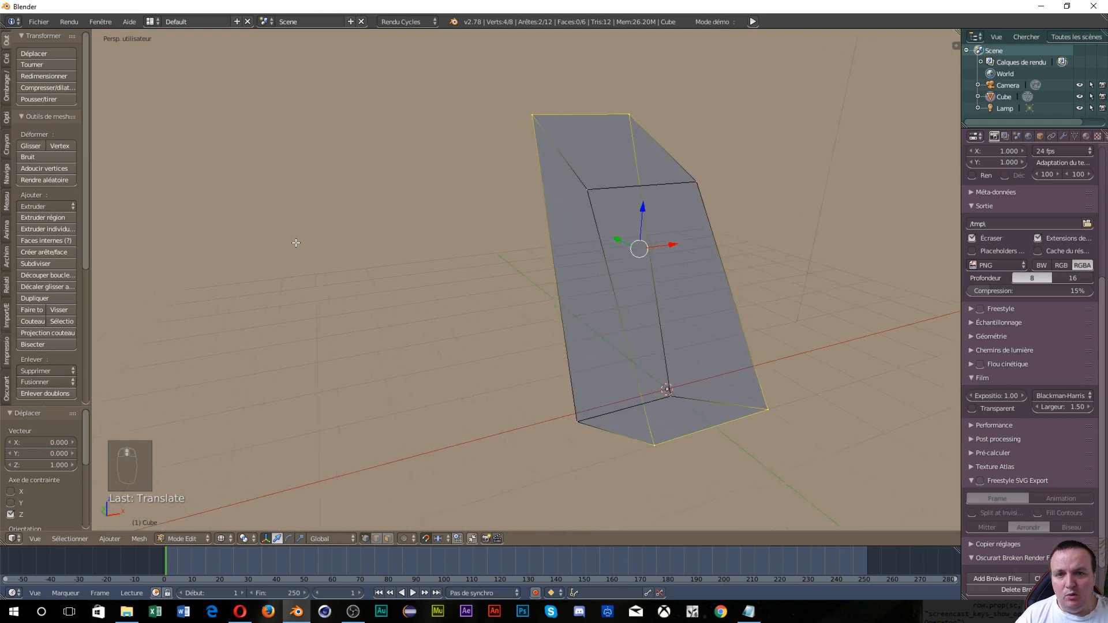
ctrl+scroll(295, 242, up, 4)
ctrl+scroll(296, 242, down, 1)
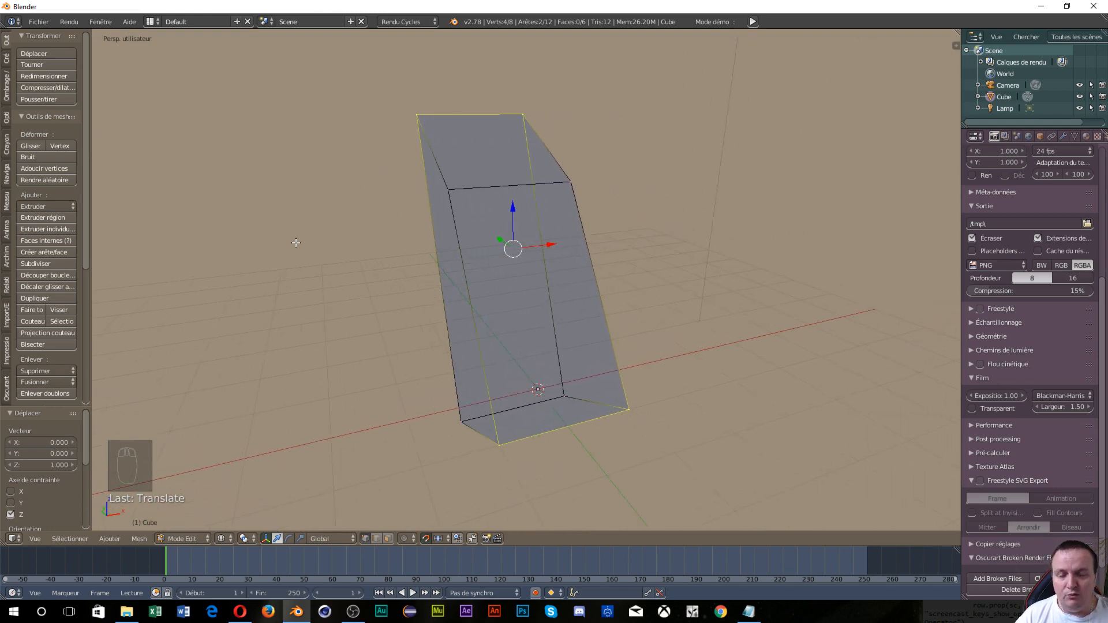
Step: Demonstrate panning the perspective view vertically, shifting the deformed cube up and down
shift+scroll(295, 243, up, 1)
shift+scroll(296, 242, down, 3)
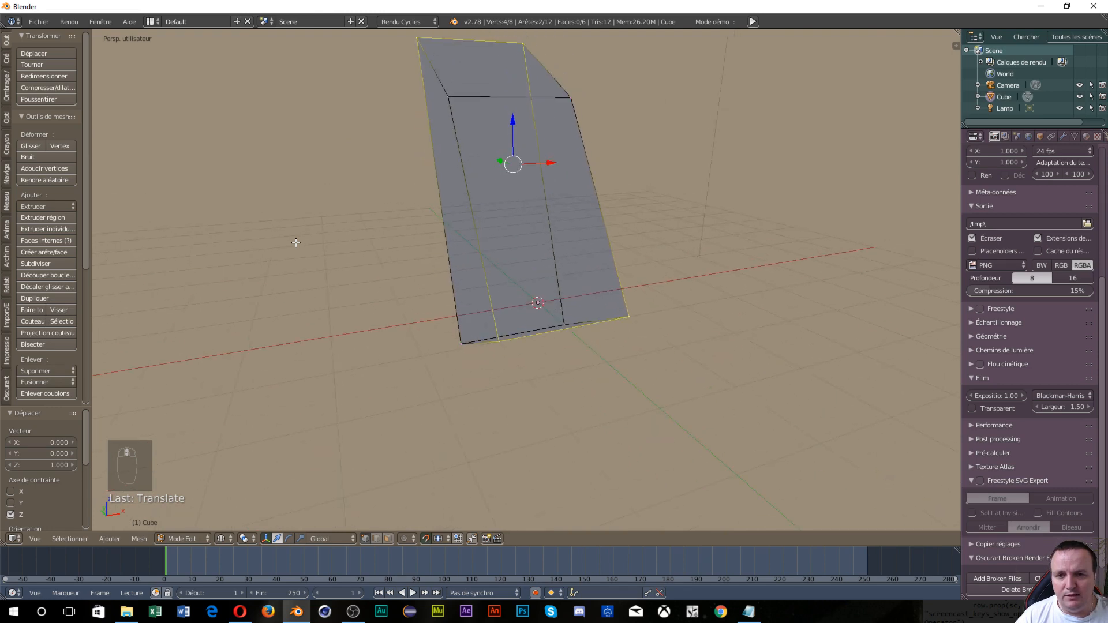
shift+scroll(296, 243, up, 4)
shift+scroll(296, 243, up, 2)
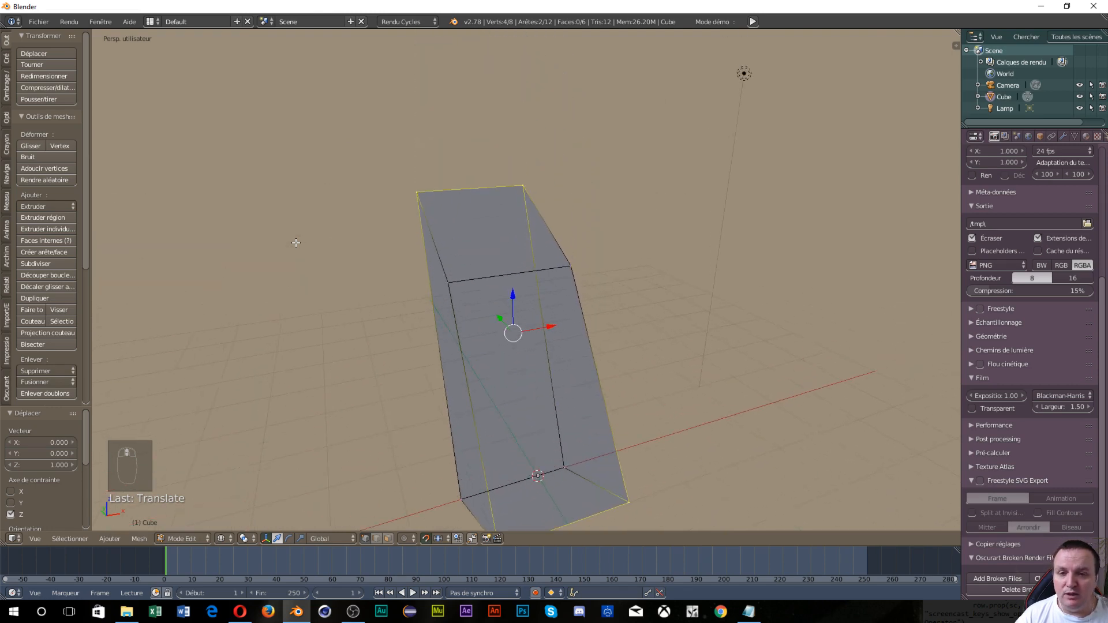
shift+scroll(295, 243, down, 3)
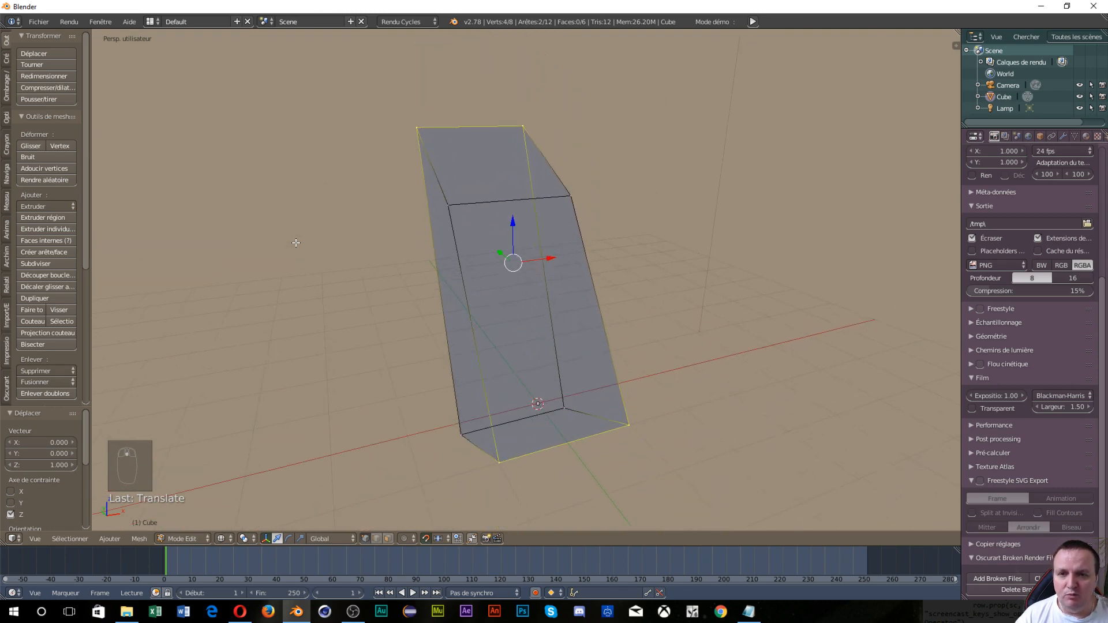
shift+scroll(295, 242, down, 3)
shift+scroll(296, 243, up, 3)
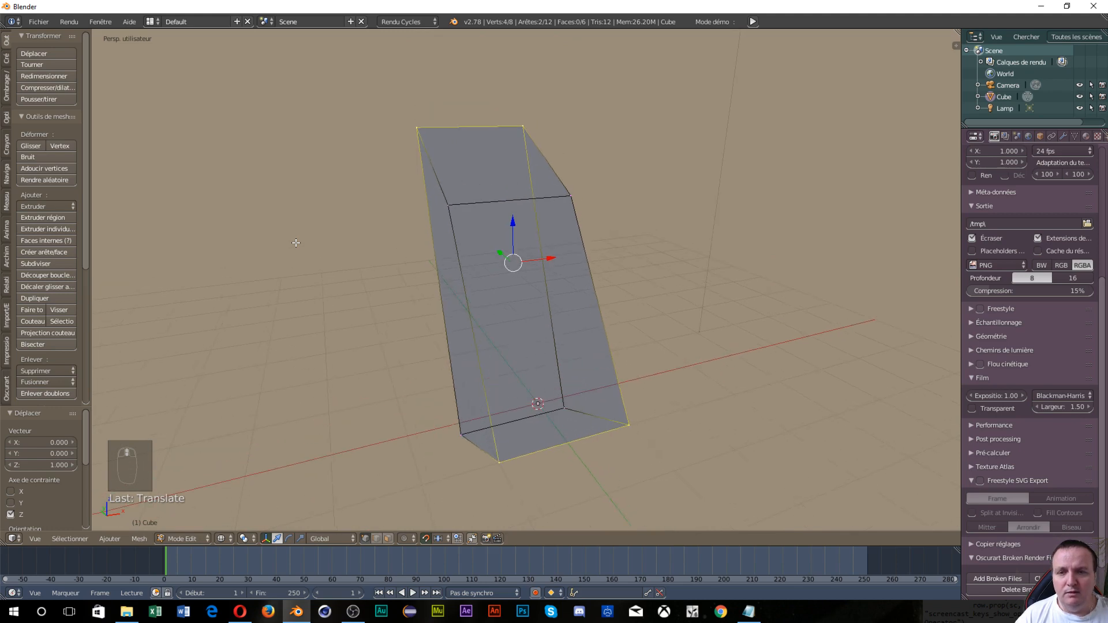
Step: Repeat the horizontal pan to both sides and bring the deformed cube back near the middle of the view
ctrl+scroll(296, 243, down, 5)
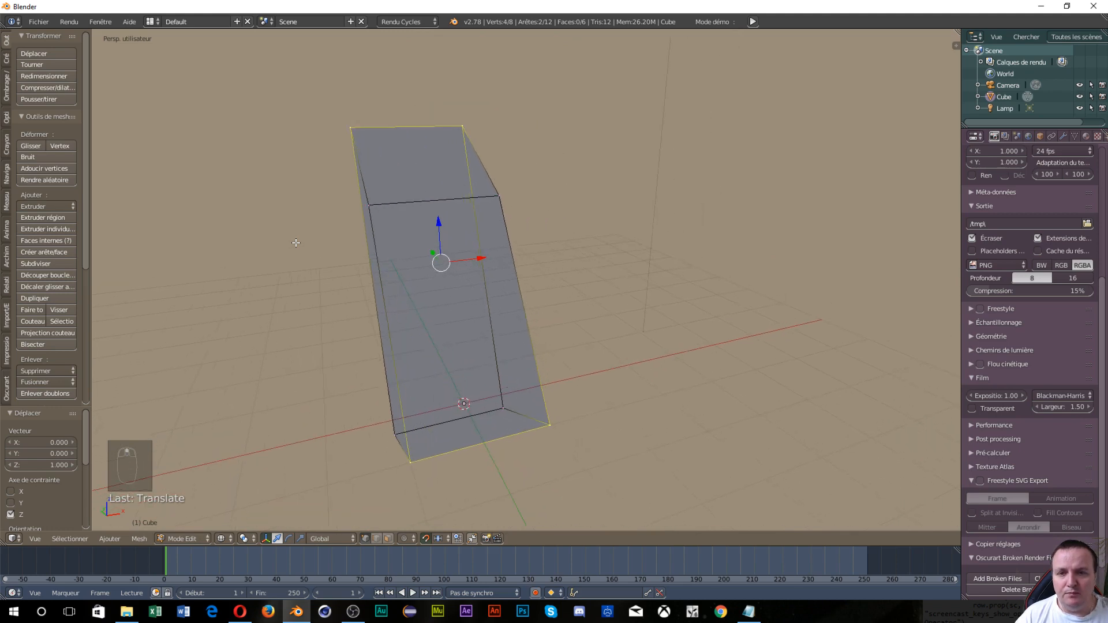
ctrl+scroll(296, 242, up, 5)
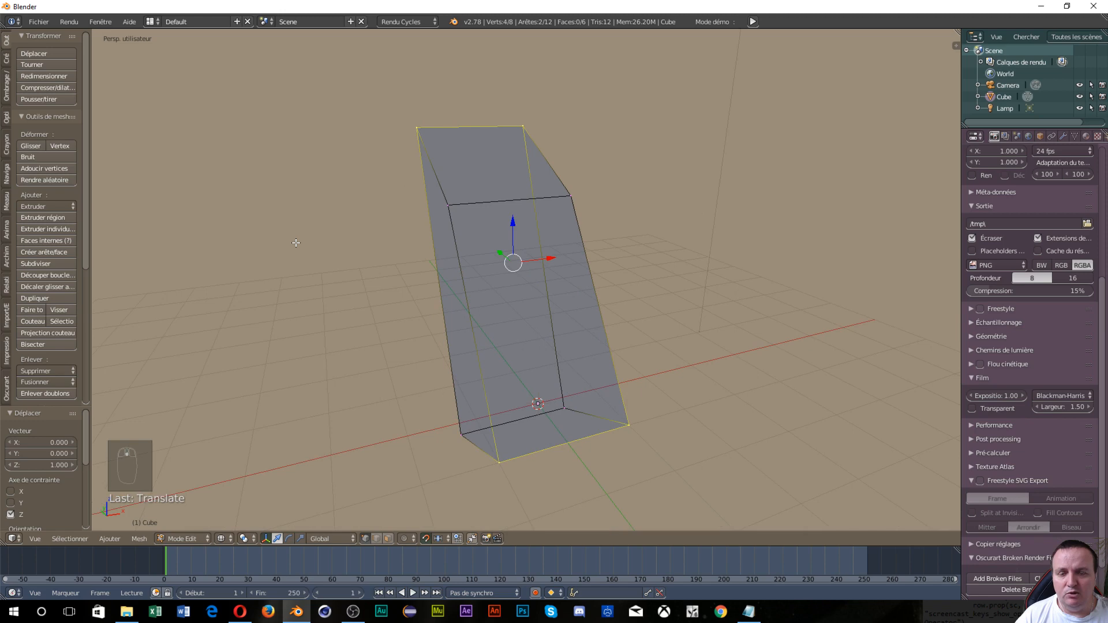
ctrl+scroll(295, 243, up, 5)
ctrl+scroll(295, 243, down, 3)
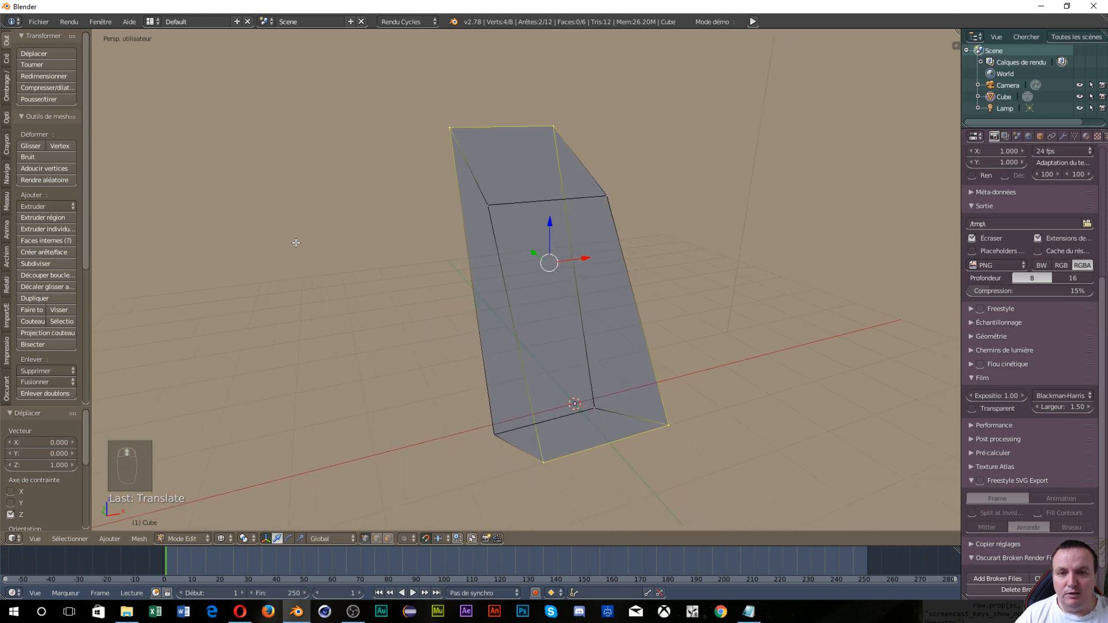
ctrl+scroll(296, 243, down, 3)
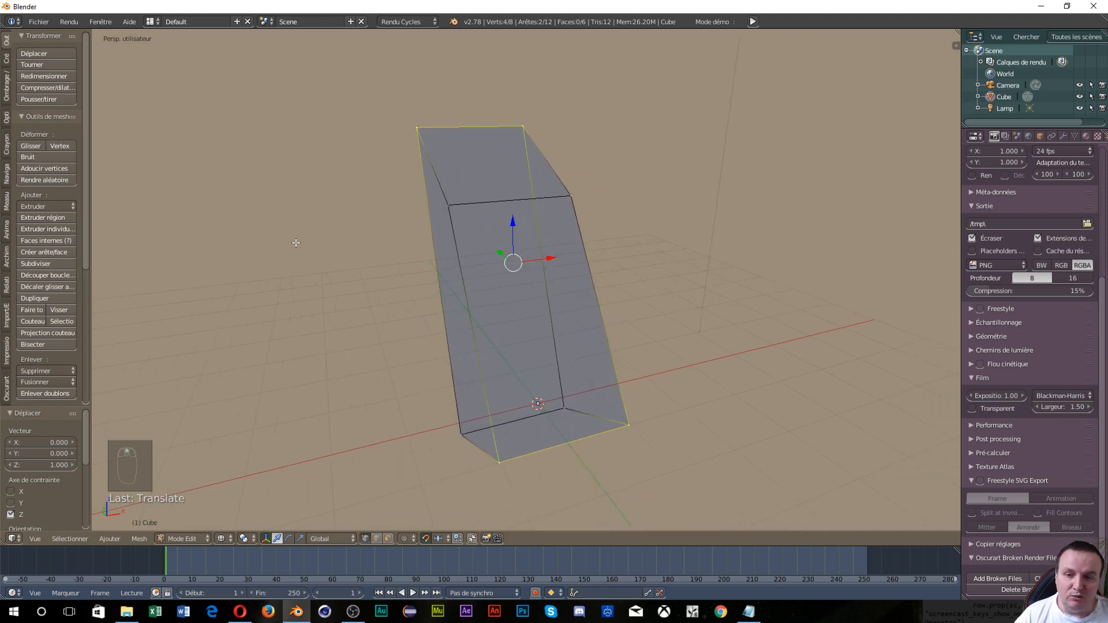
Step: Orbit around the deformed cube to view its opposite slant, and pan the view freely in a diagonal direction
middle_drag(296, 242, 157, 215)
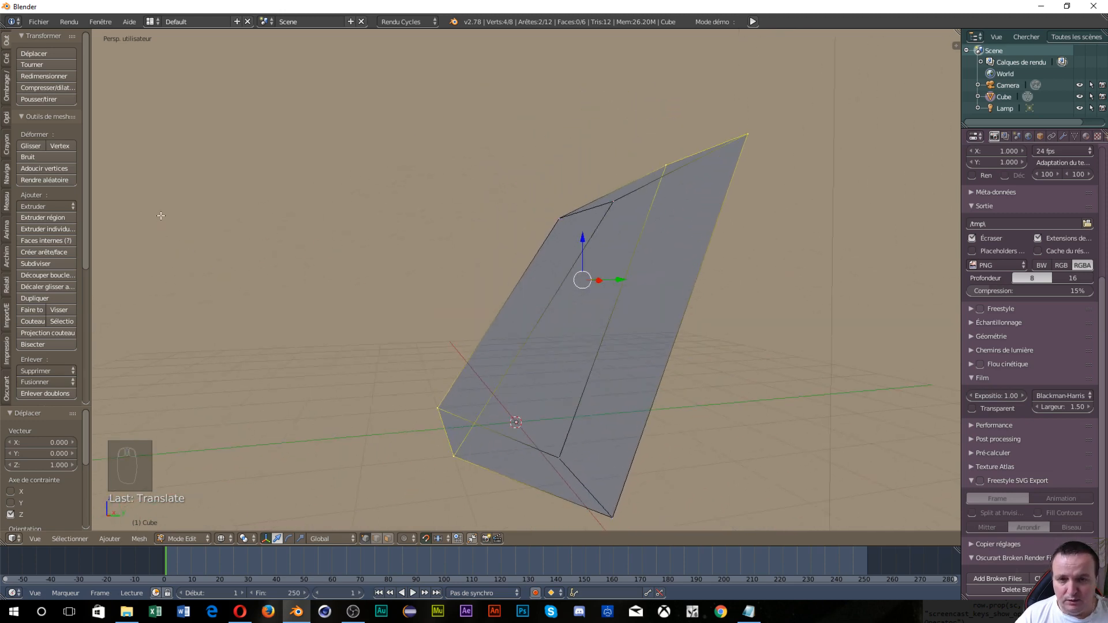
middle_drag(485, 329, 396, 322)
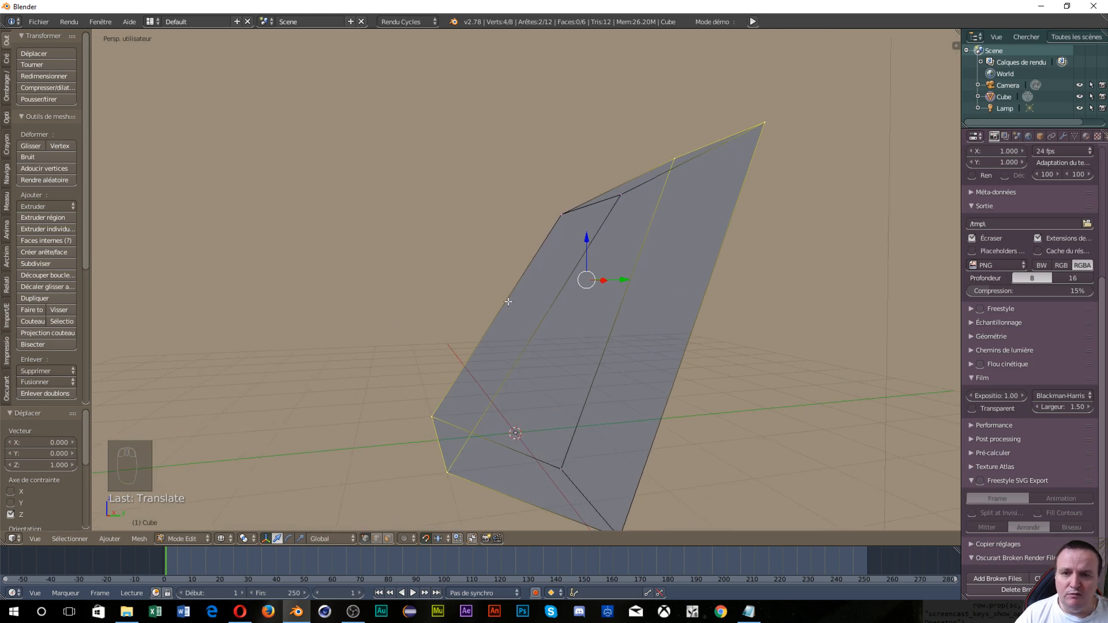
shift+middle_drag(499, 294, 397, 266)
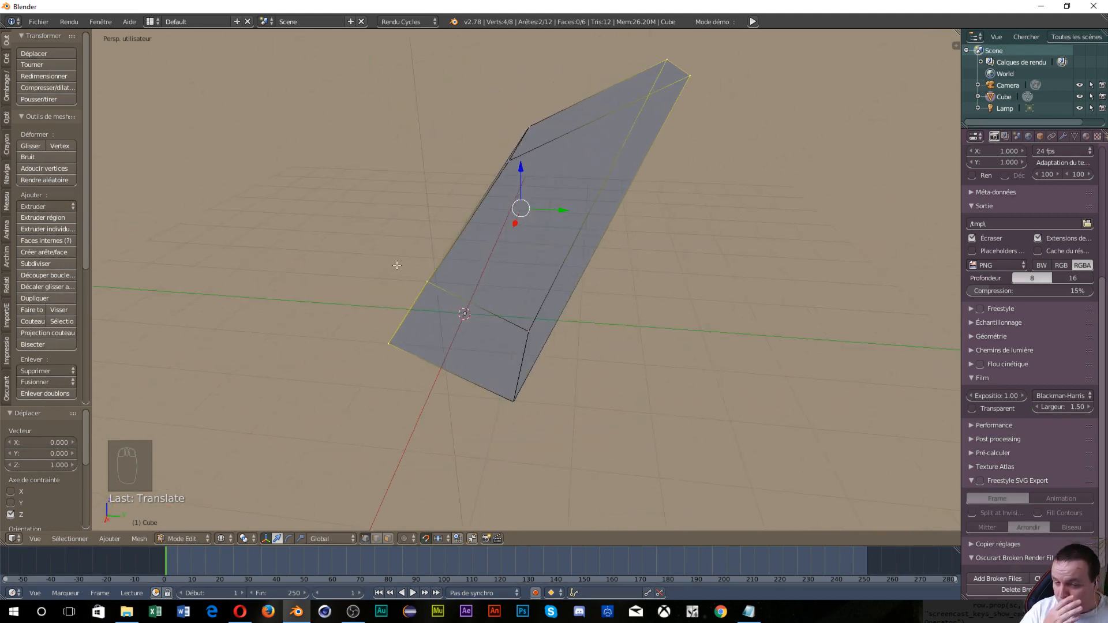